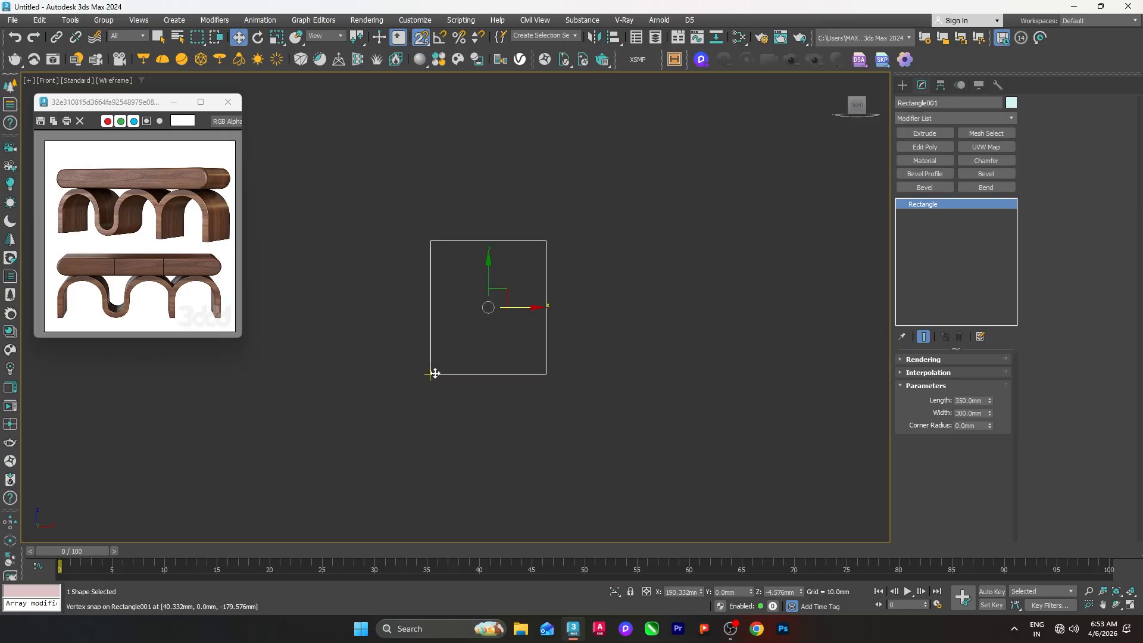
# - Clone the rectangle as a copy flush against its right side, and offset the copy 200 mm in X
pyautogui.moveTo(430, 373)
pyautogui.keyDown('shift'); pyautogui.mouseDown()
pyautogui.moveTo(555, 377)
pyautogui.moveTo(546, 374)
pyautogui.mouseUp(); pyautogui.keyUp('shift')
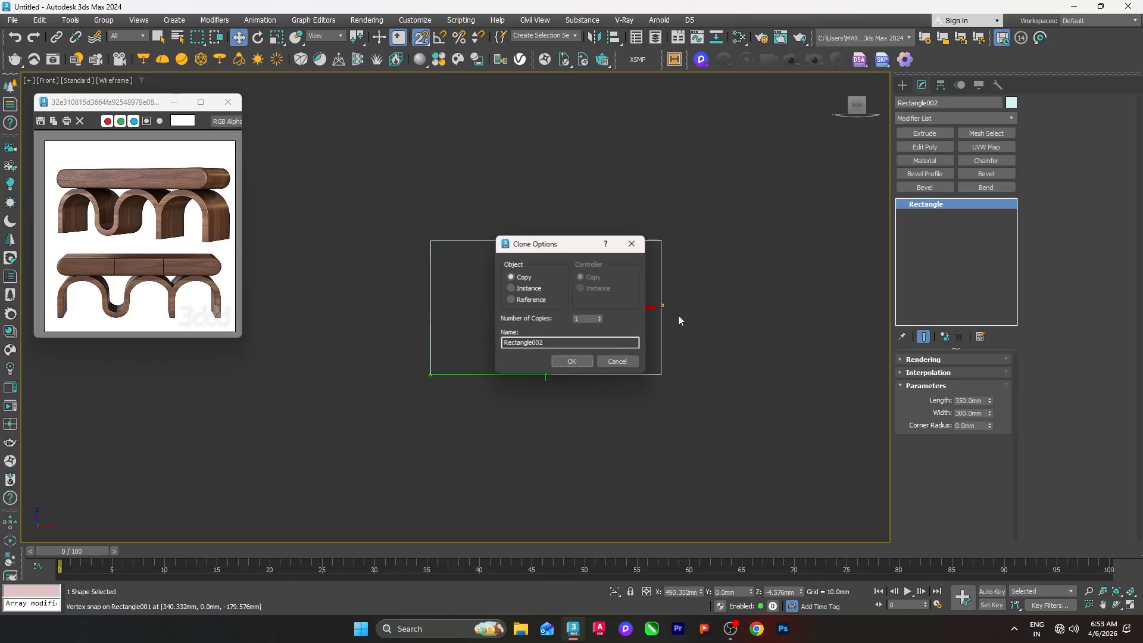
pyautogui.click(573, 364)
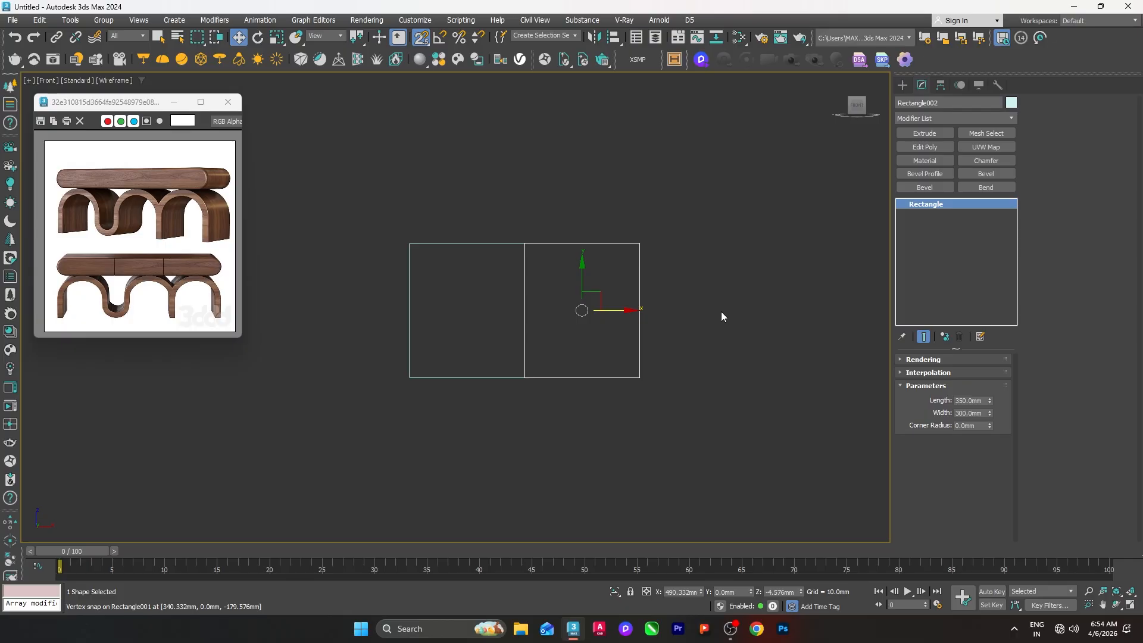
pyautogui.press('F12')
pyautogui.click(770, 309)
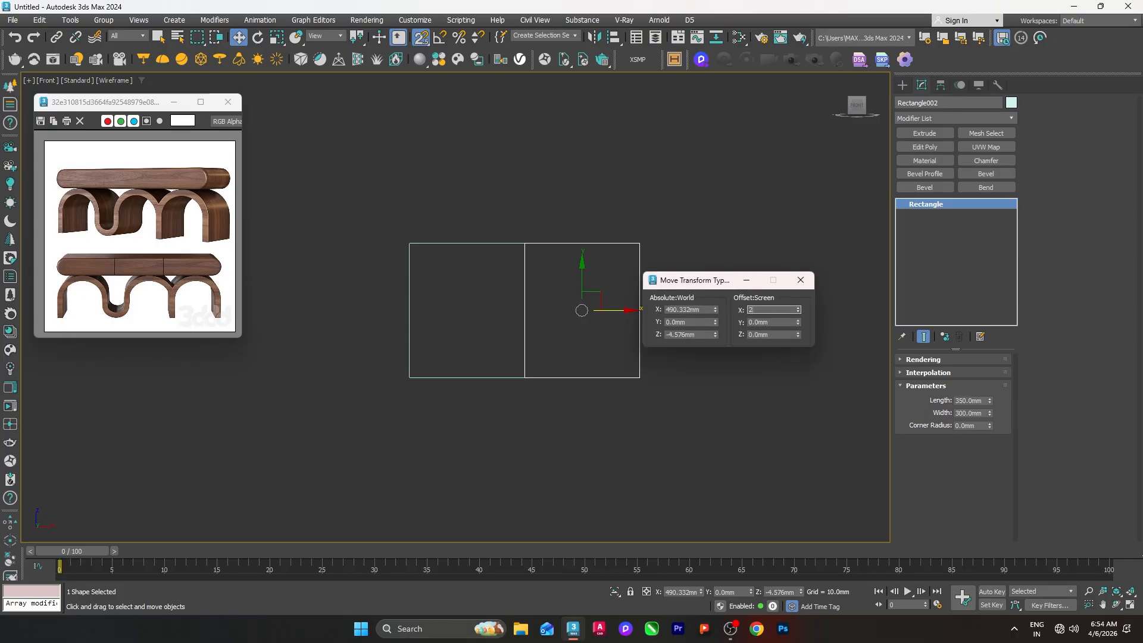
pyautogui.press('Return')
pyautogui.moveTo(619, 372); pyautogui.dragTo(530, 378, button='middle')
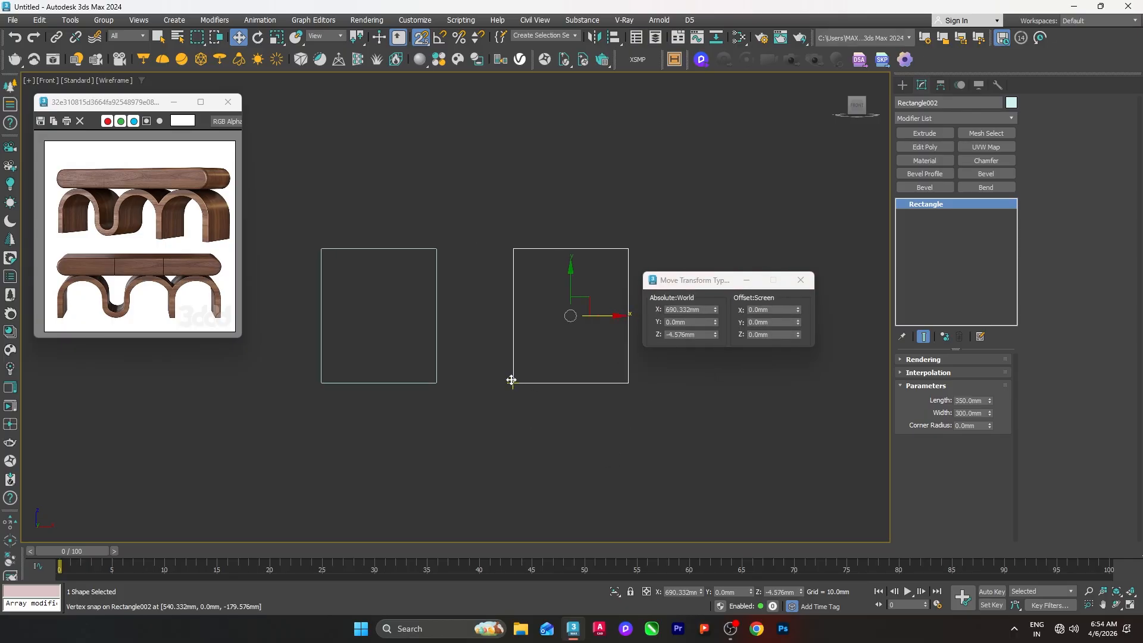
# - Clone the second rectangle as an instance flush against its right side, and offset the instance 40 mm in X
pyautogui.moveTo(513, 383)
pyautogui.keyDown('shift'); pyautogui.mouseDown()
pyautogui.moveTo(682, 397)
pyautogui.moveTo(628, 383)
pyautogui.mouseUp(); pyautogui.keyUp('shift')
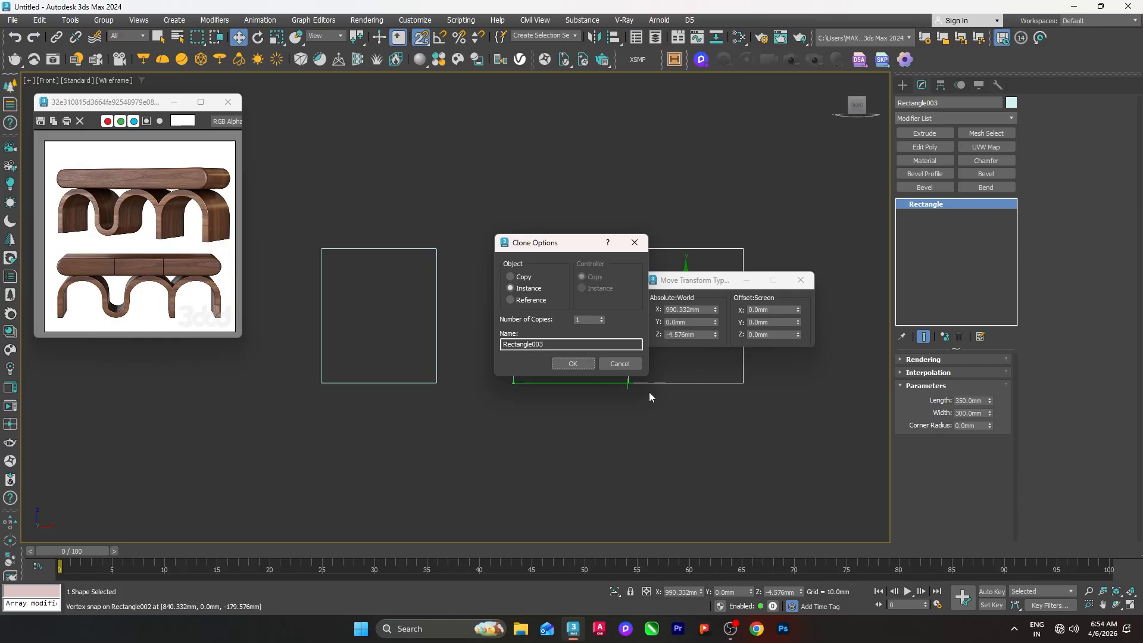
pyautogui.click(566, 365)
pyautogui.write('4')
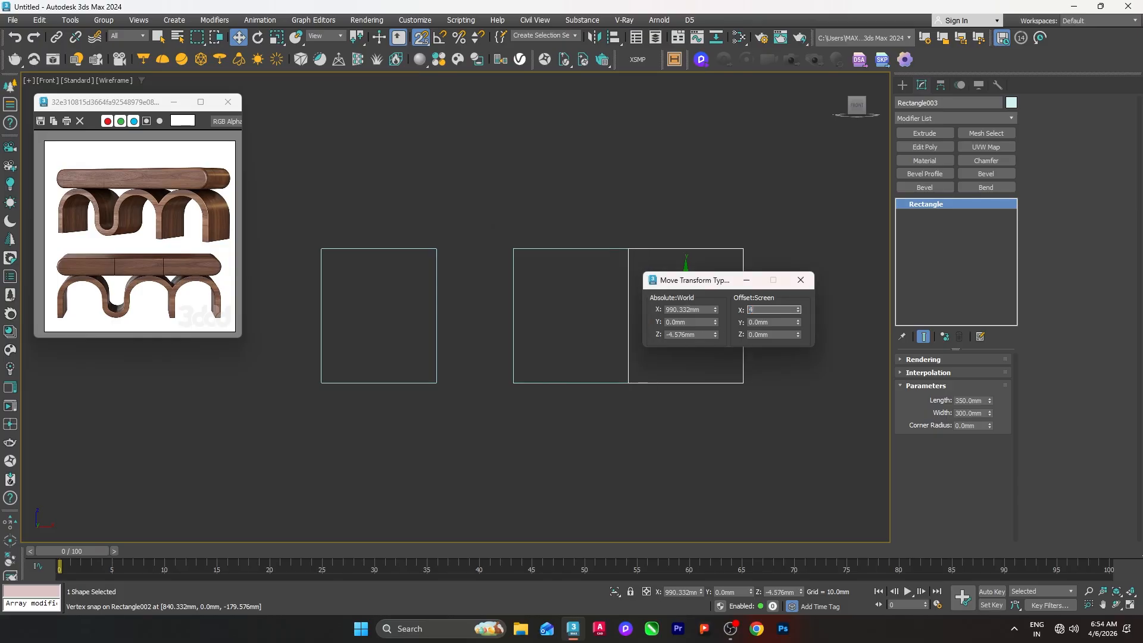
pyautogui.write('0')
pyautogui.press('Return')
pyautogui.click(820, 294)
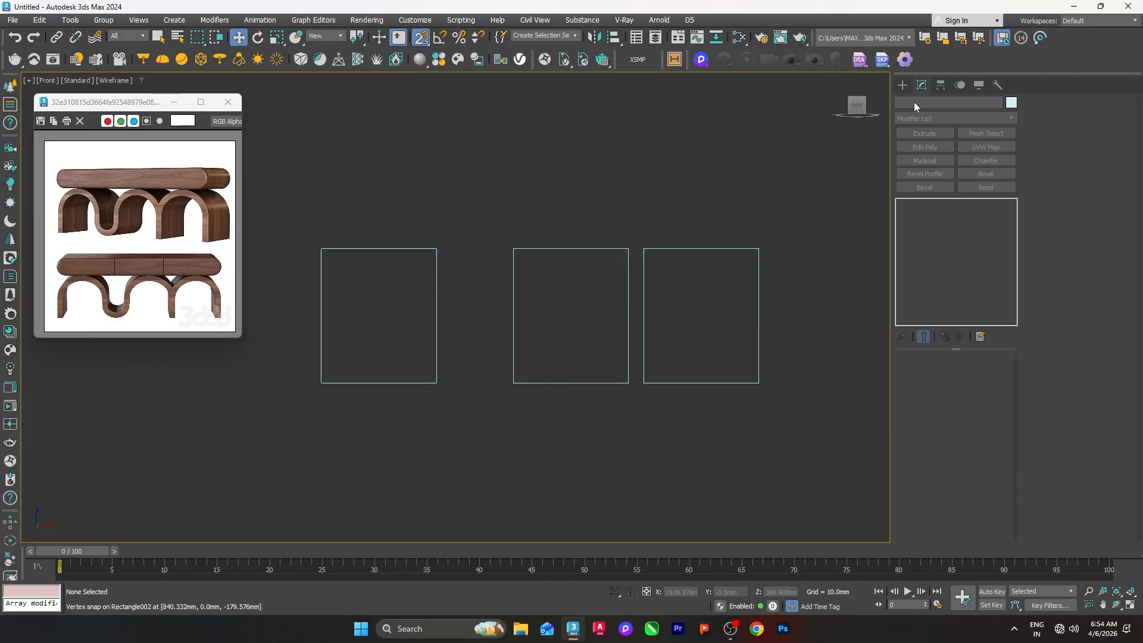
# - Draw one open line snapped to the three rectangles' corners, following their sides and tops and crossing both gaps along the base
pyautogui.click(902, 84)
pyautogui.click(922, 178)
pyautogui.click(759, 383)
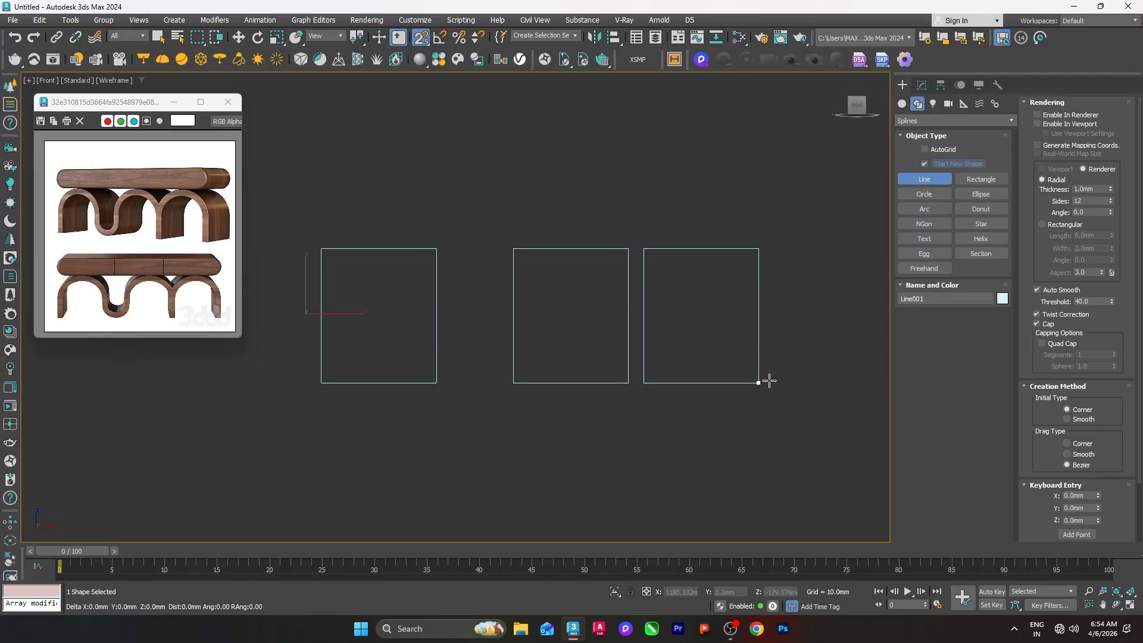
pyautogui.click(759, 248)
pyautogui.click(643, 248)
pyautogui.click(644, 383)
pyautogui.click(628, 383)
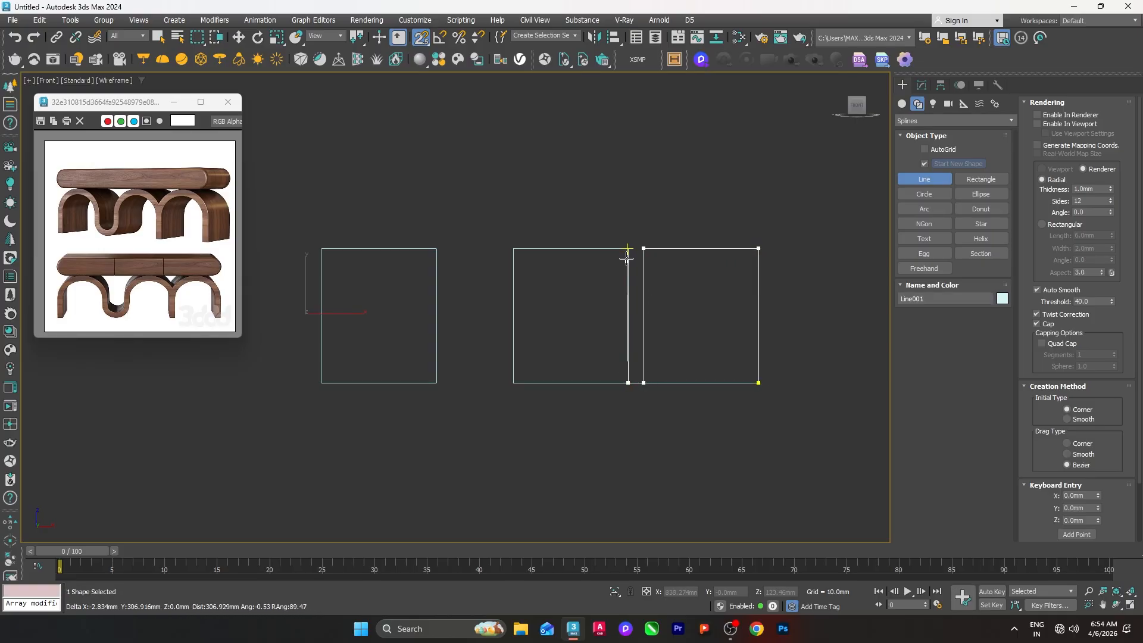
pyautogui.click(629, 249)
pyautogui.click(513, 248)
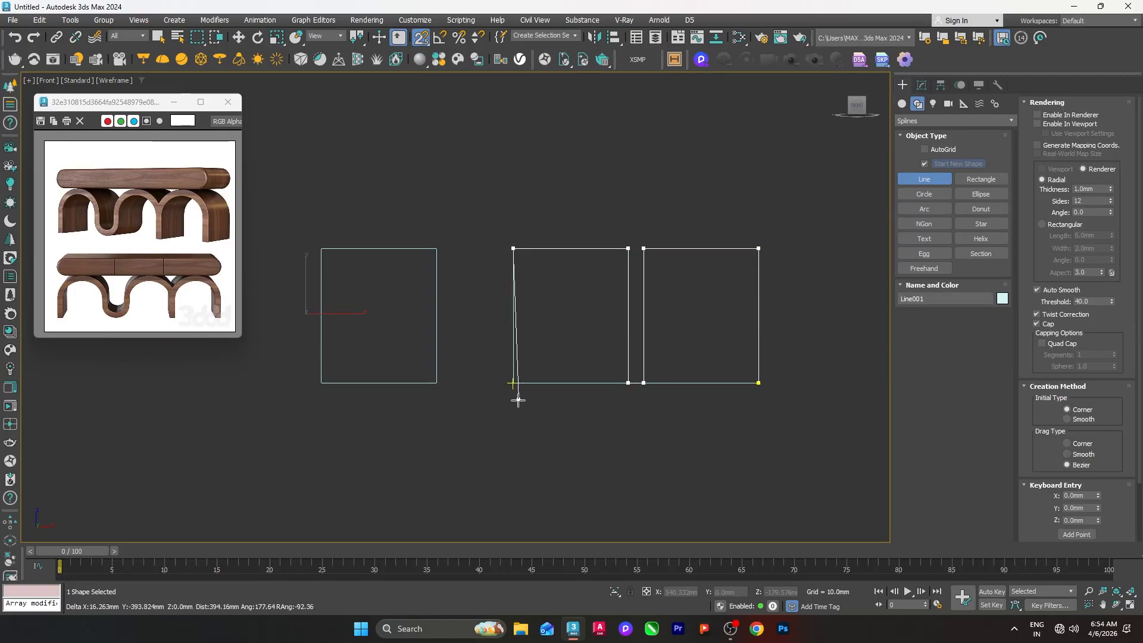
pyautogui.click(436, 383)
pyautogui.click(436, 248)
pyautogui.click(321, 248)
pyautogui.click(321, 383)
pyautogui.rightClick(583, 296)
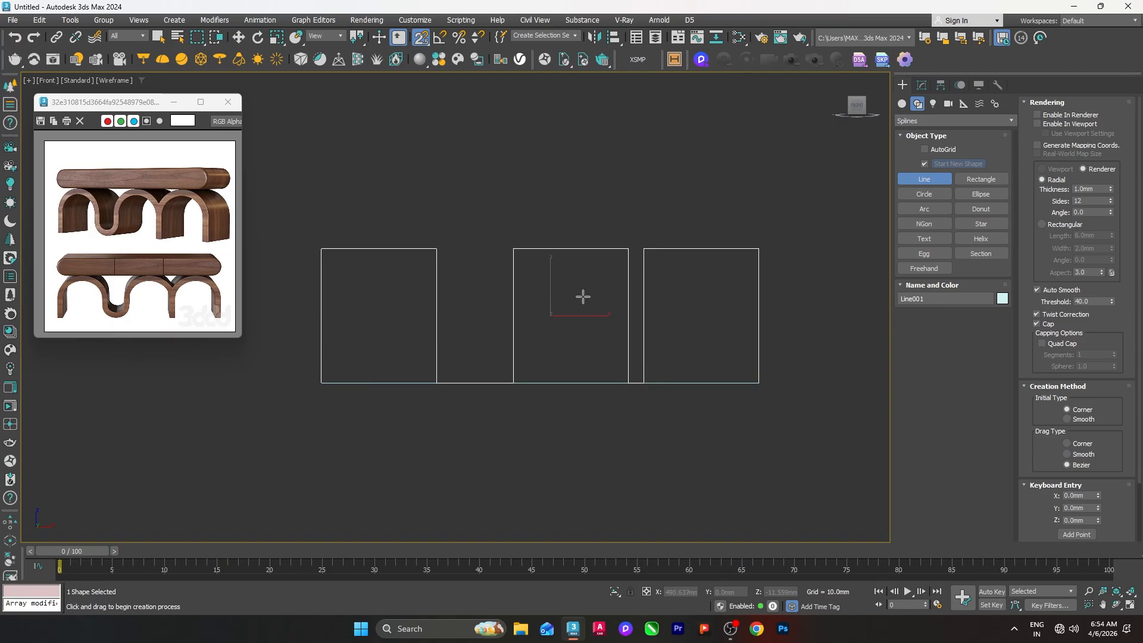
pyautogui.rightClick(582, 296)
# - Try to fillet the line's six upper vertices into rounded arches
pyautogui.click(921, 85)
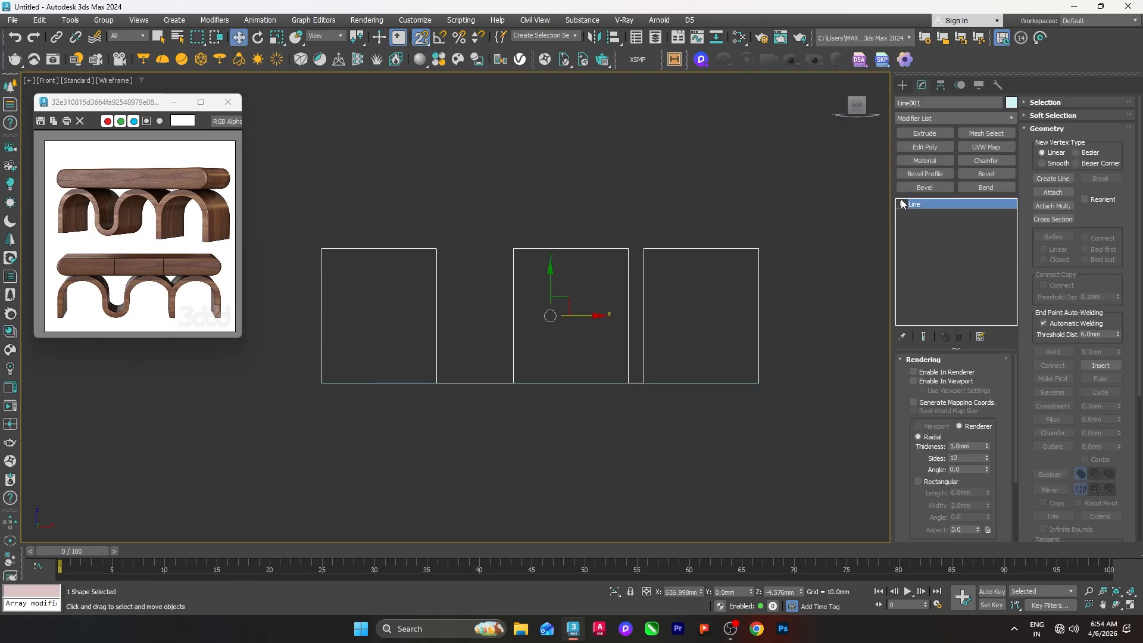
pyautogui.click(903, 204)
pyautogui.click(924, 214)
pyautogui.moveTo(323, 222); pyautogui.dragTo(860, 322)
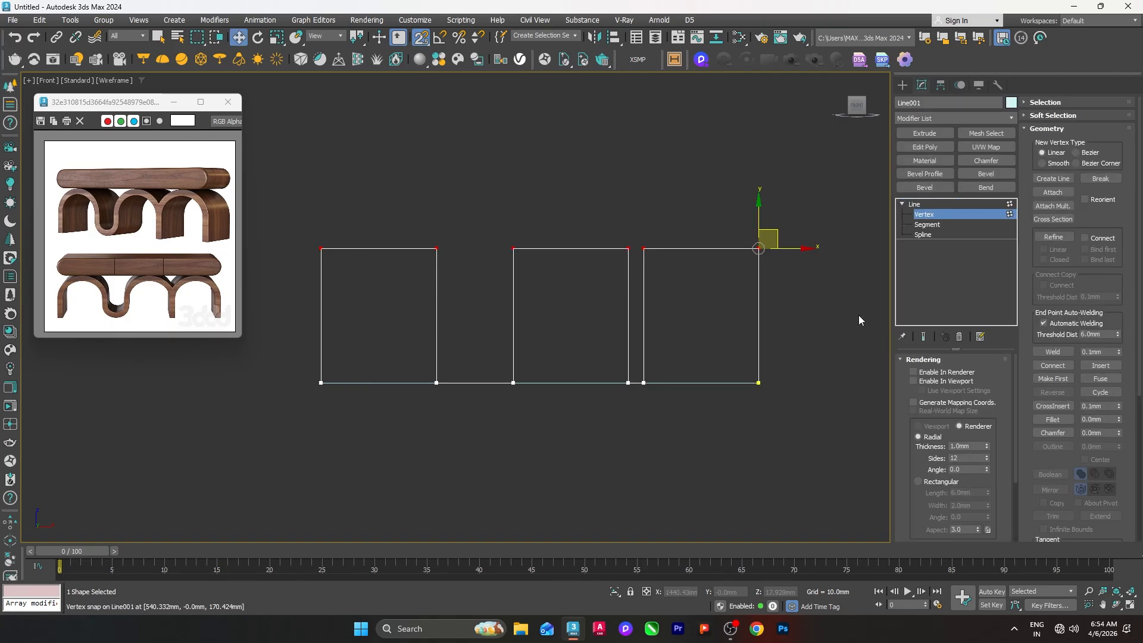
pyautogui.click(1053, 420)
pyautogui.moveTo(757, 250); pyautogui.dragTo(734, 313)
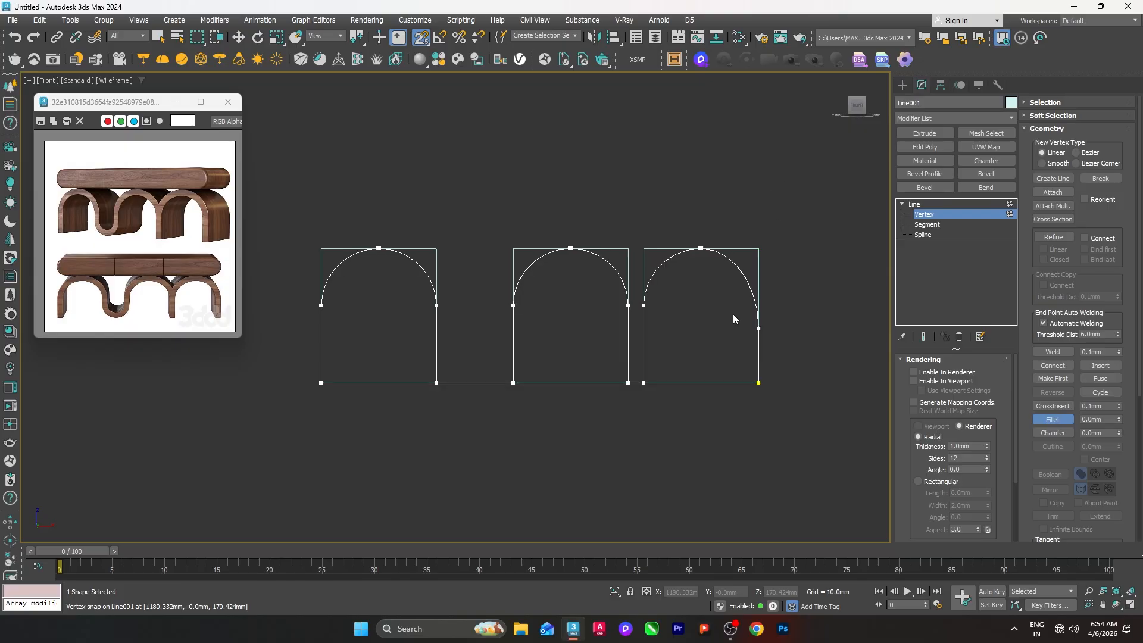
pyautogui.moveTo(715, 318); pyautogui.dragTo(744, 316, button='middle')
pyautogui.hotkey('ctrl', 'a')
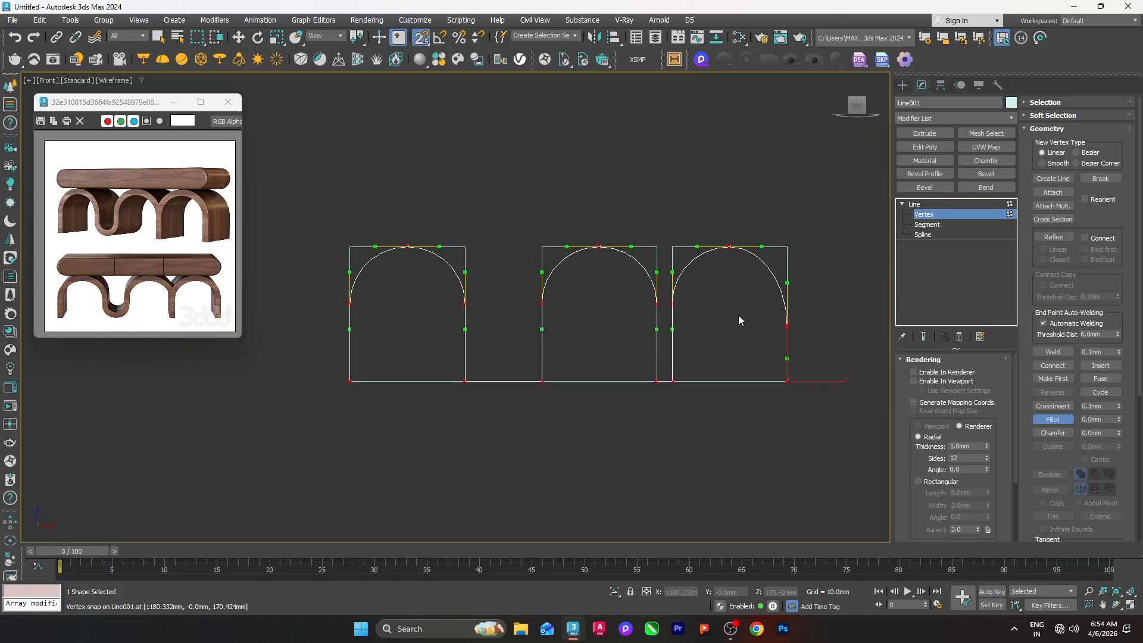
pyautogui.hotkey('ctrl', 'z')
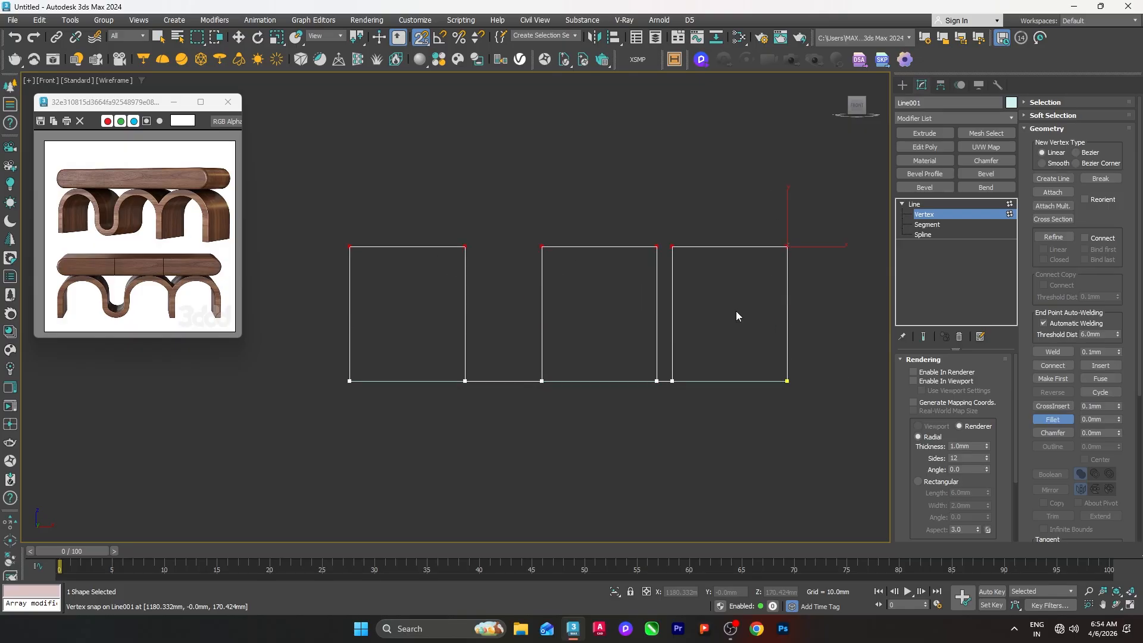
# - Convert all vertices of the line to Corner type
pyautogui.rightClick(734, 309)
pyautogui.rightClick(733, 297)
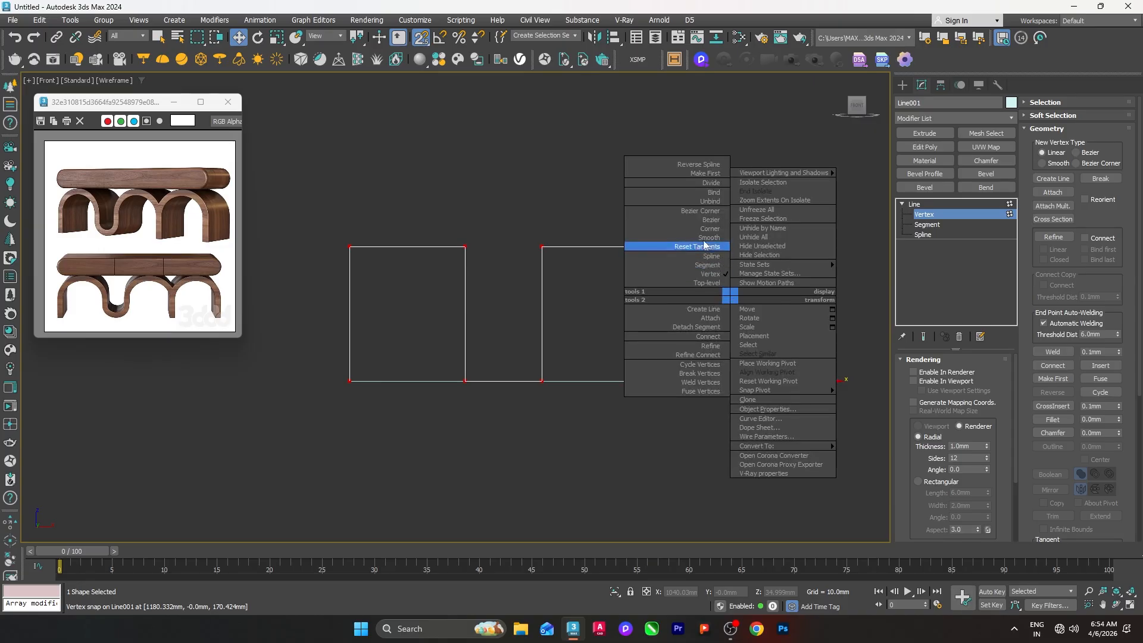
pyautogui.click(703, 222)
# - Fillet the line's six upper vertices as far as possible to form a semicircular arch over each rectangle
pyautogui.click(267, 224)
pyautogui.moveTo(843, 305); pyautogui.dragTo(842, 303)
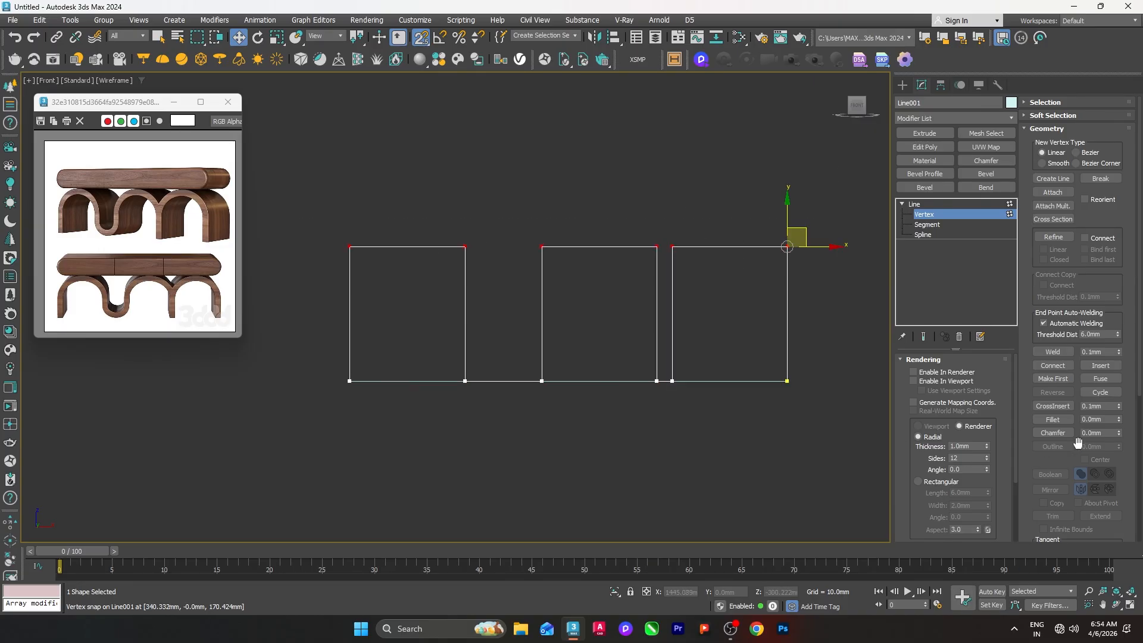
pyautogui.click(1053, 419)
pyautogui.moveTo(786, 247); pyautogui.dragTo(807, 161)
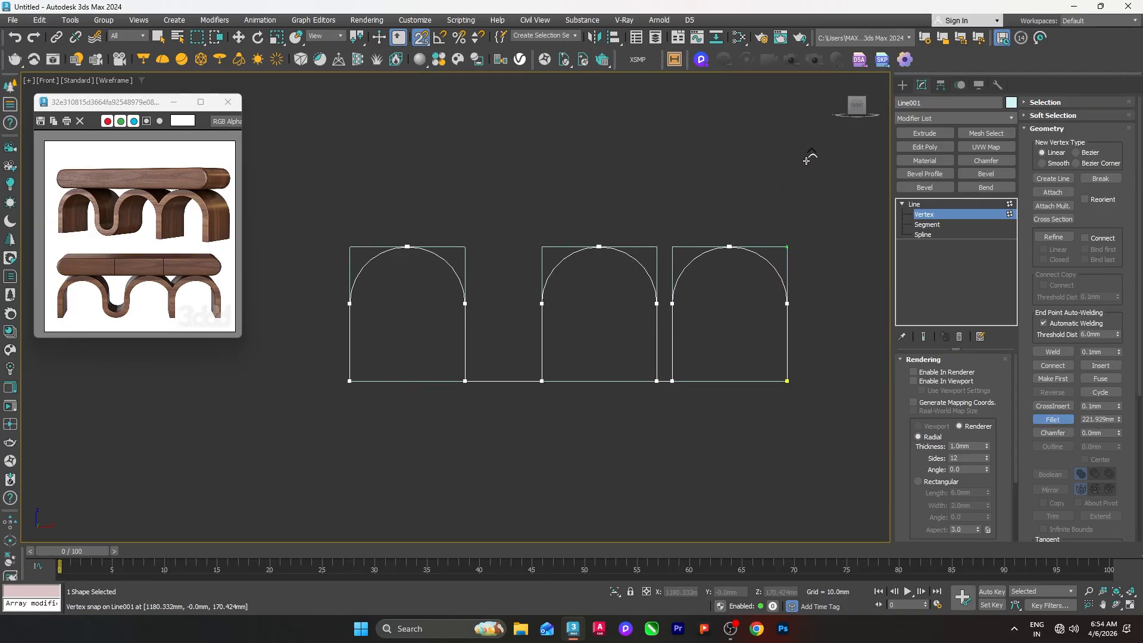
# - Fillet the two base vertices between the first and second arches into a full U-shaped curve, and leave vertex editing
pyautogui.click(930, 234)
pyautogui.click(929, 225)
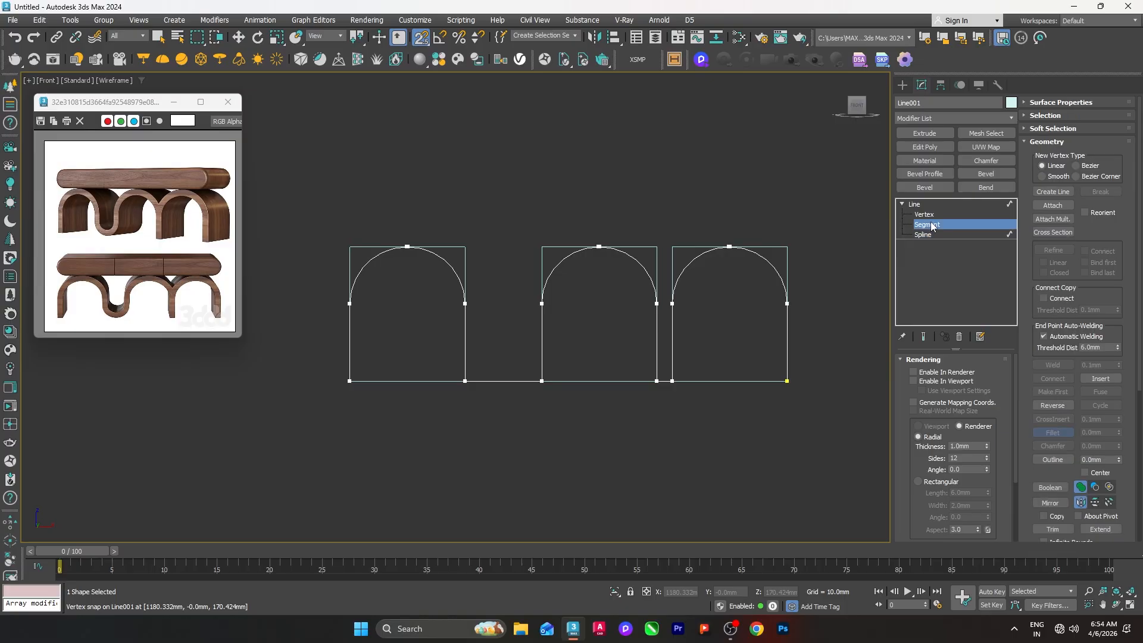
pyautogui.click(926, 215)
pyautogui.moveTo(472, 373); pyautogui.dragTo(599, 410)
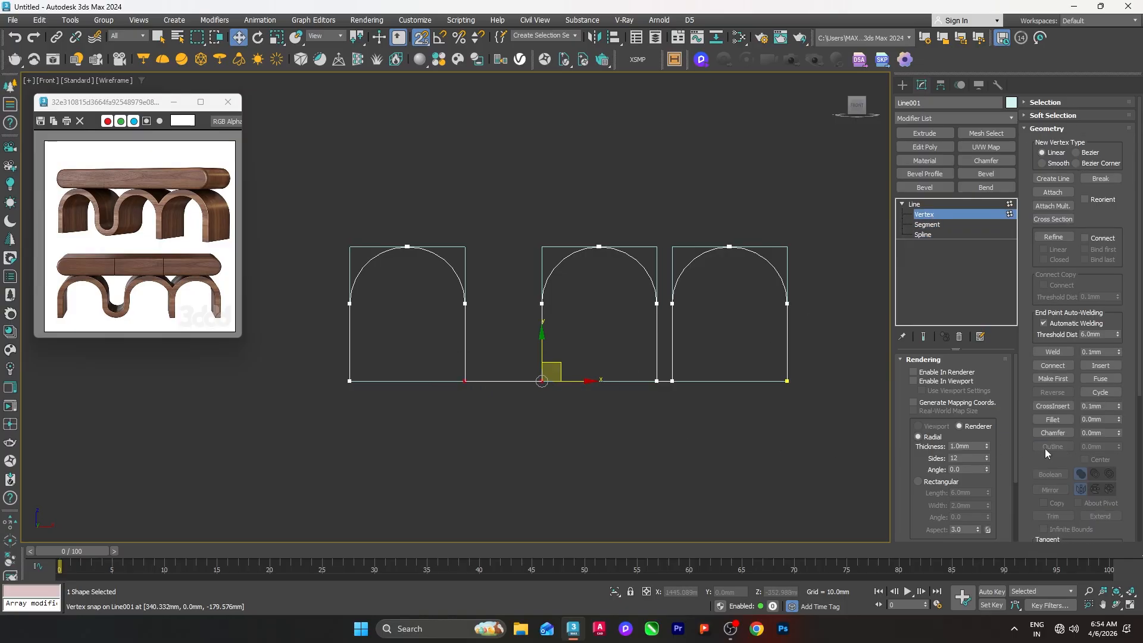
pyautogui.click(1065, 421)
pyautogui.moveTo(541, 379); pyautogui.dragTo(581, 313)
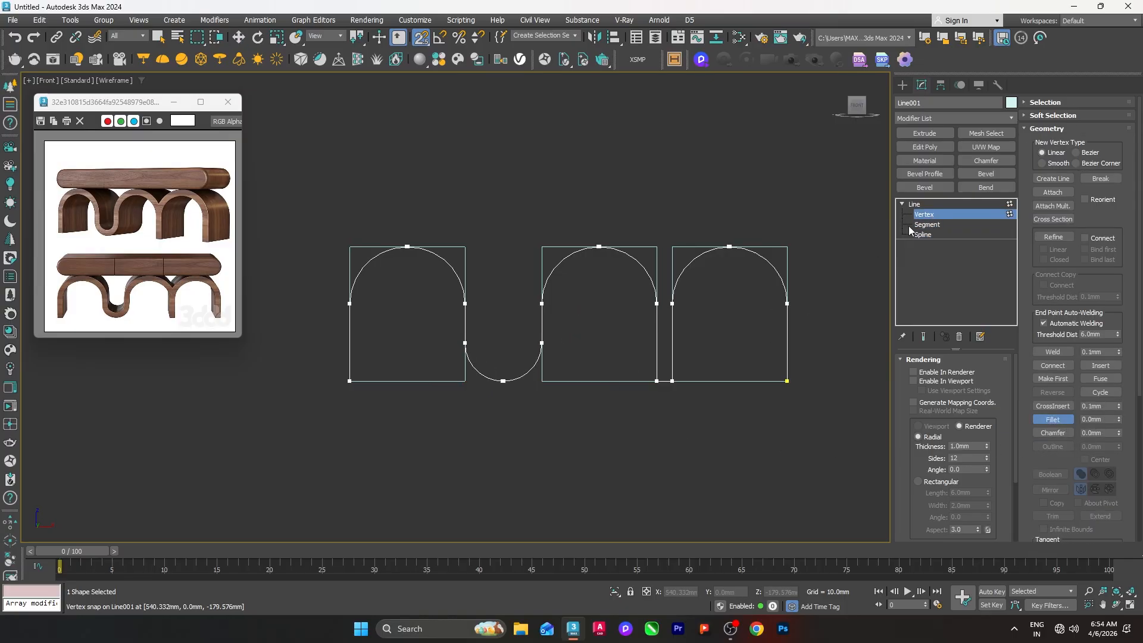
pyautogui.click(914, 204)
pyautogui.click(597, 417)
pyautogui.click(557, 267)
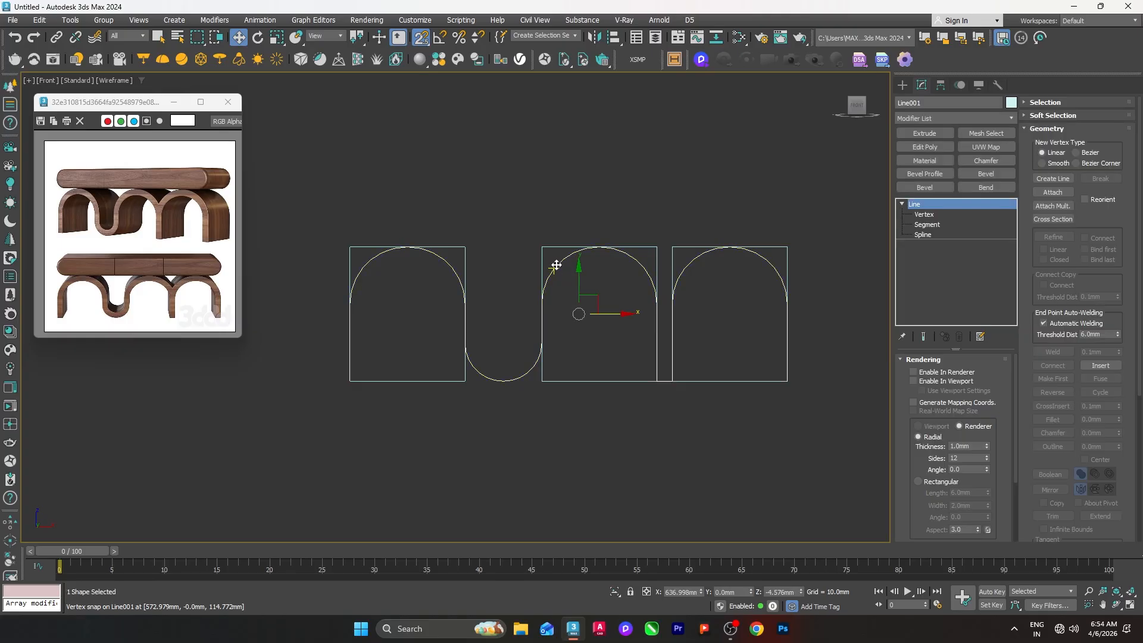
pyautogui.moveTo(596, 338); pyautogui.dragTo(609, 332, button='middle')
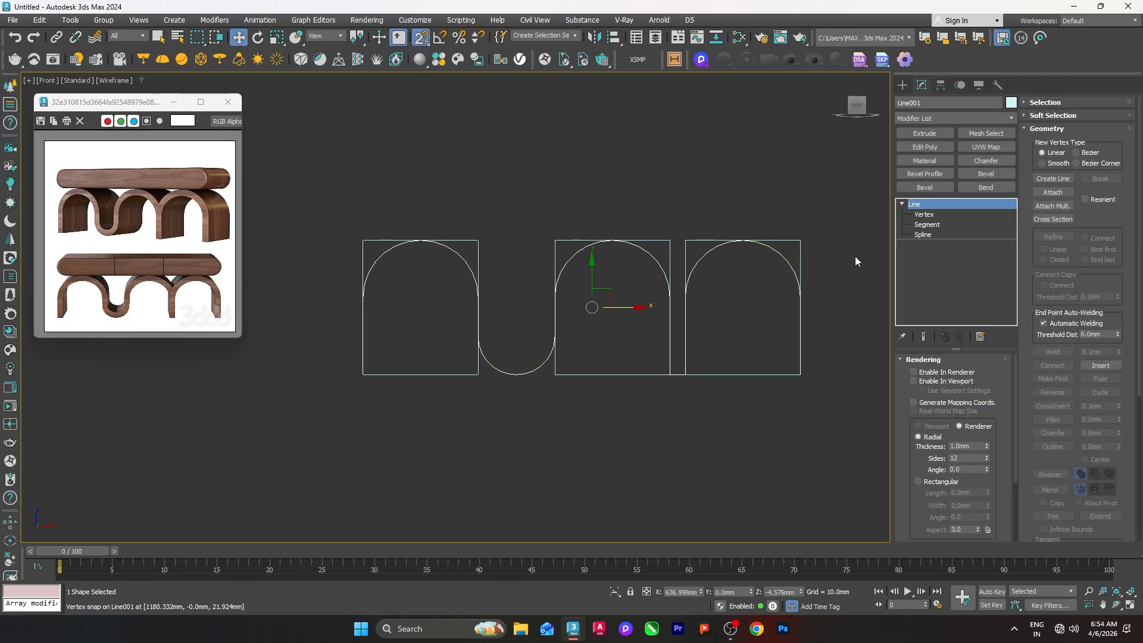
# - Outline the whole arch spline by -40 mm to give the leg profile its thickness
pyautogui.click(926, 215)
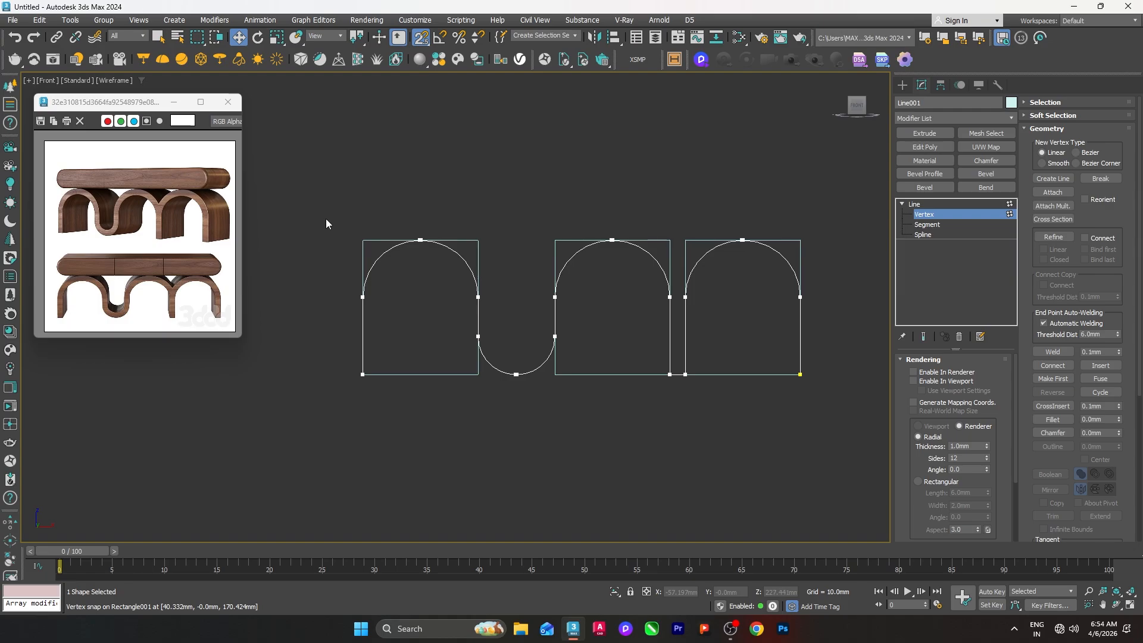
pyautogui.click(923, 235)
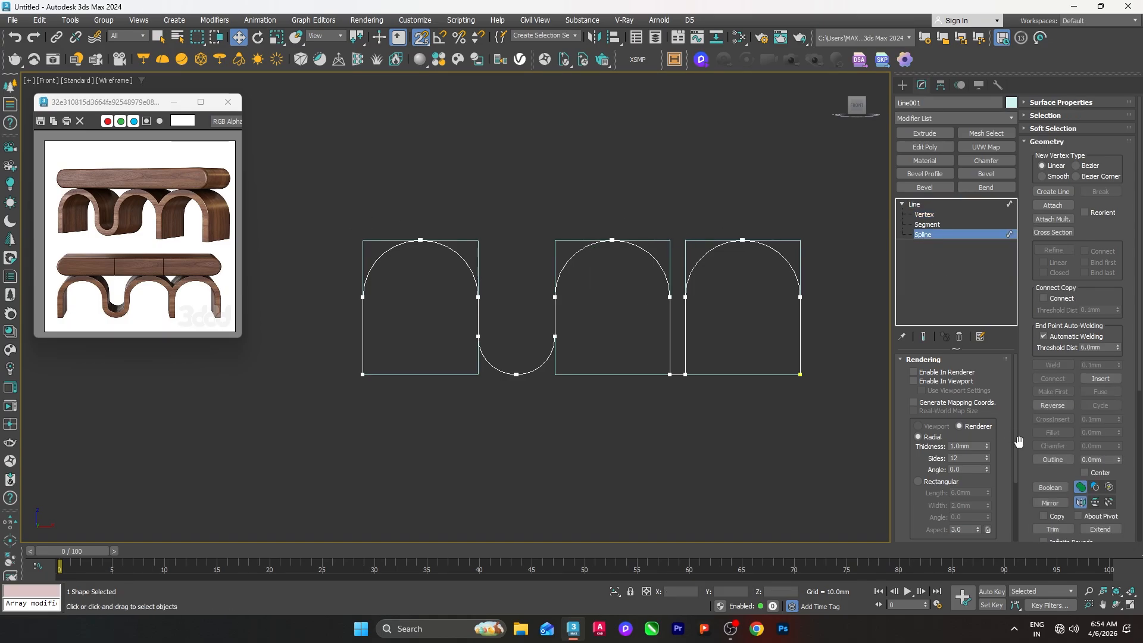
pyautogui.moveTo(1122, 463)
pyautogui.mouseDown()
pyautogui.moveTo(1123, 446)
pyautogui.moveTo(1132, 474)
pyautogui.mouseUp()
pyautogui.rightClick(1133, 475)
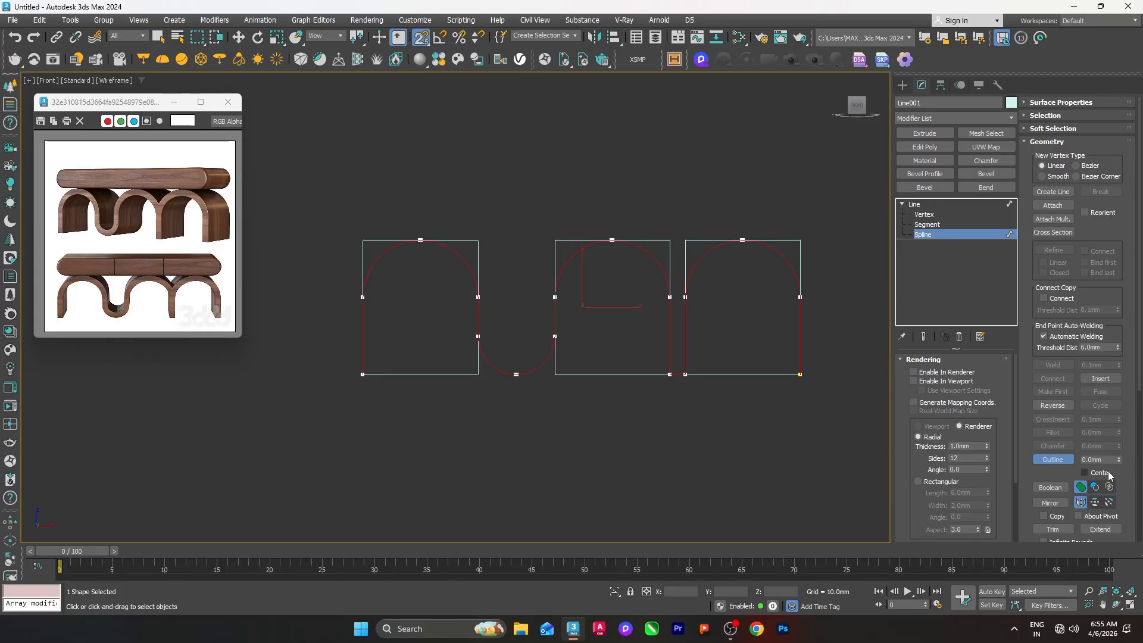
pyautogui.write('-40')
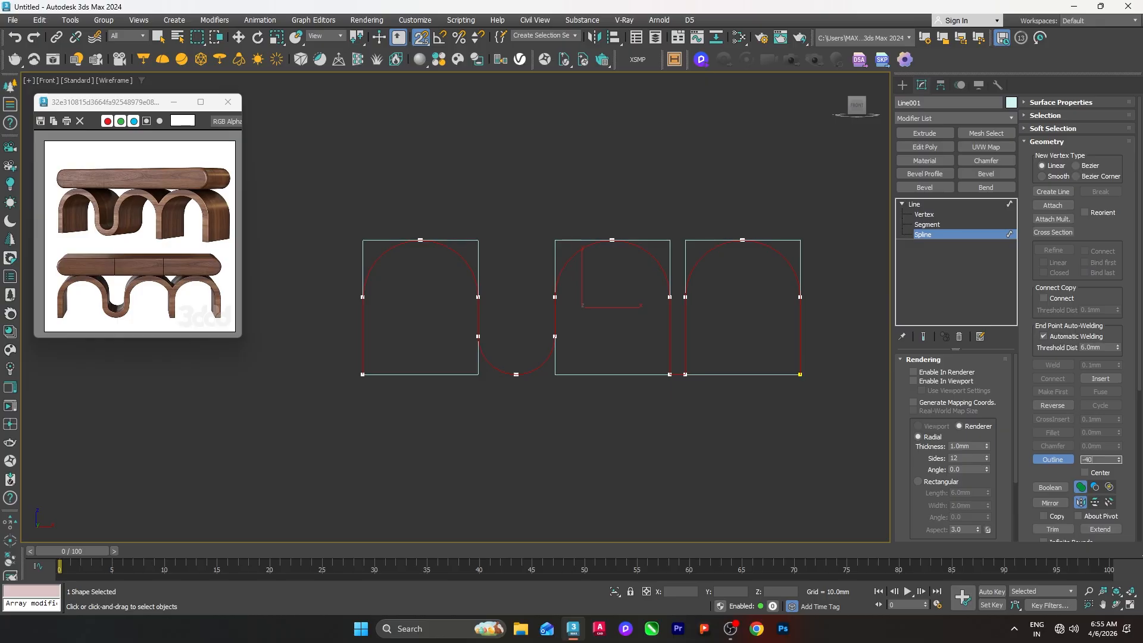
pyautogui.press('Return')
pyautogui.moveTo(771, 357)
pyautogui.mouseDown(button='middle')
pyautogui.moveTo(712, 357)
pyautogui.moveTo(716, 373)
pyautogui.moveTo(753, 377)
pyautogui.moveTo(743, 384)
pyautogui.moveTo(765, 378)
pyautogui.mouseUp(button='middle')
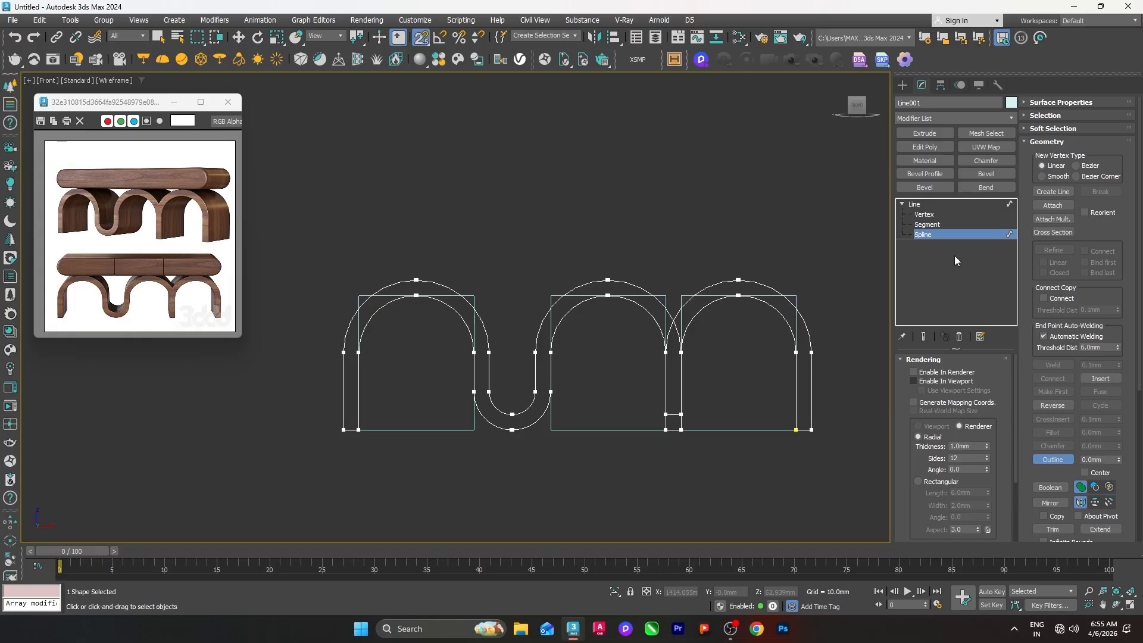
# - Turn on Adaptive interpolation for the line so its curves are smooth
pyautogui.click(935, 234)
pyautogui.press('w')
pyautogui.click(914, 360)
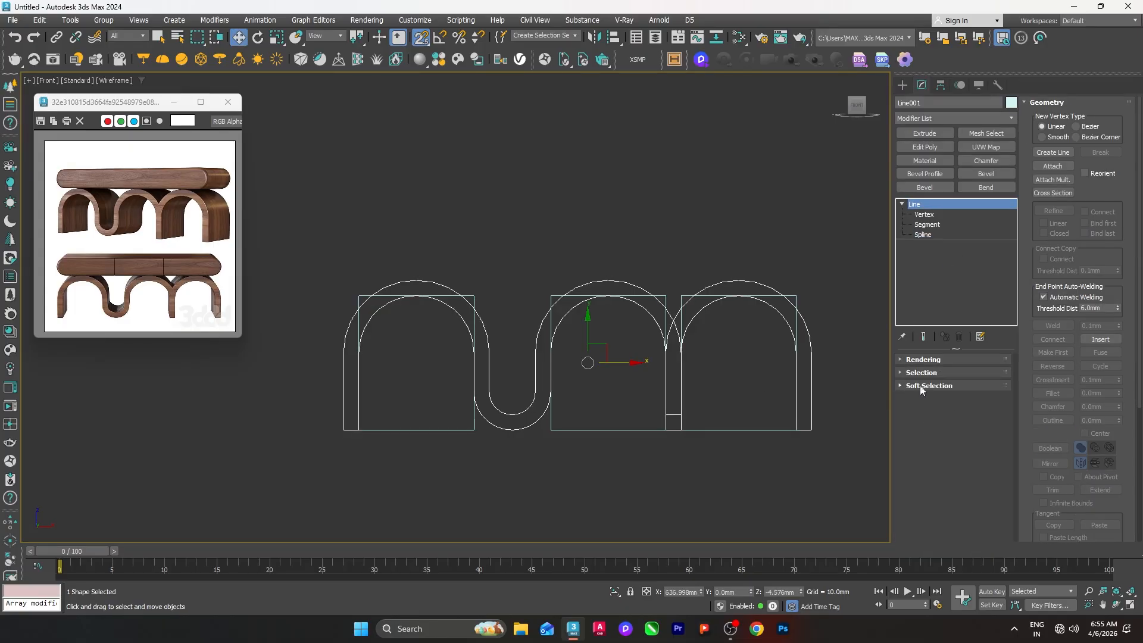
pyautogui.click(1048, 103)
pyautogui.click(941, 447)
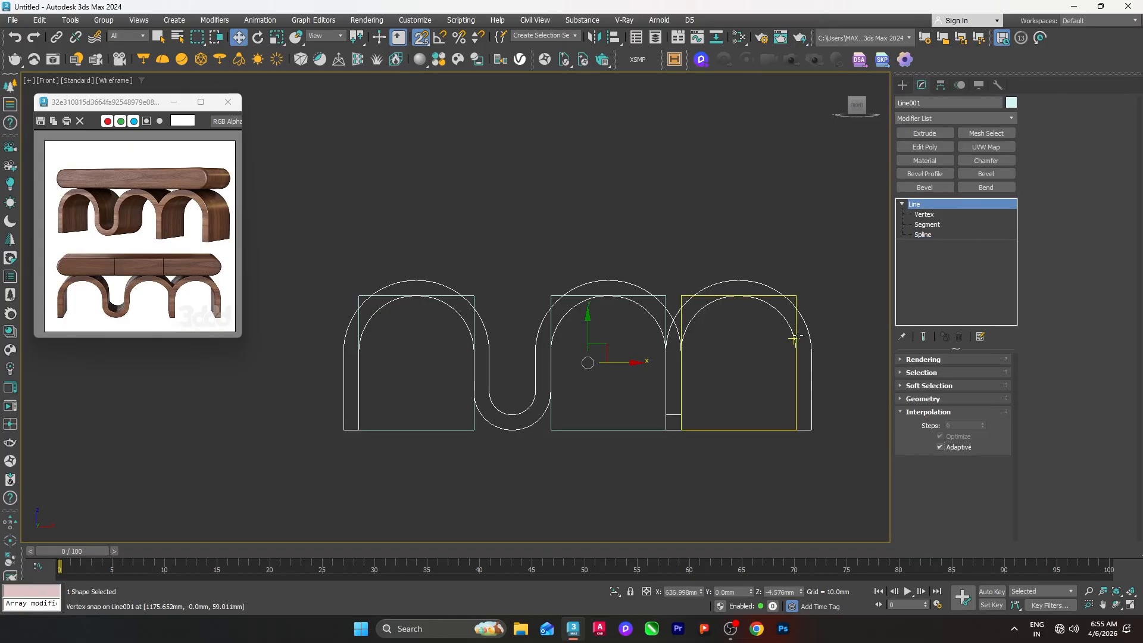
pyautogui.moveTo(794, 339); pyautogui.dragTo(787, 340, button='middle')
# - Trim the overlapping outer curves where the second and third arches cross
pyautogui.click(914, 236)
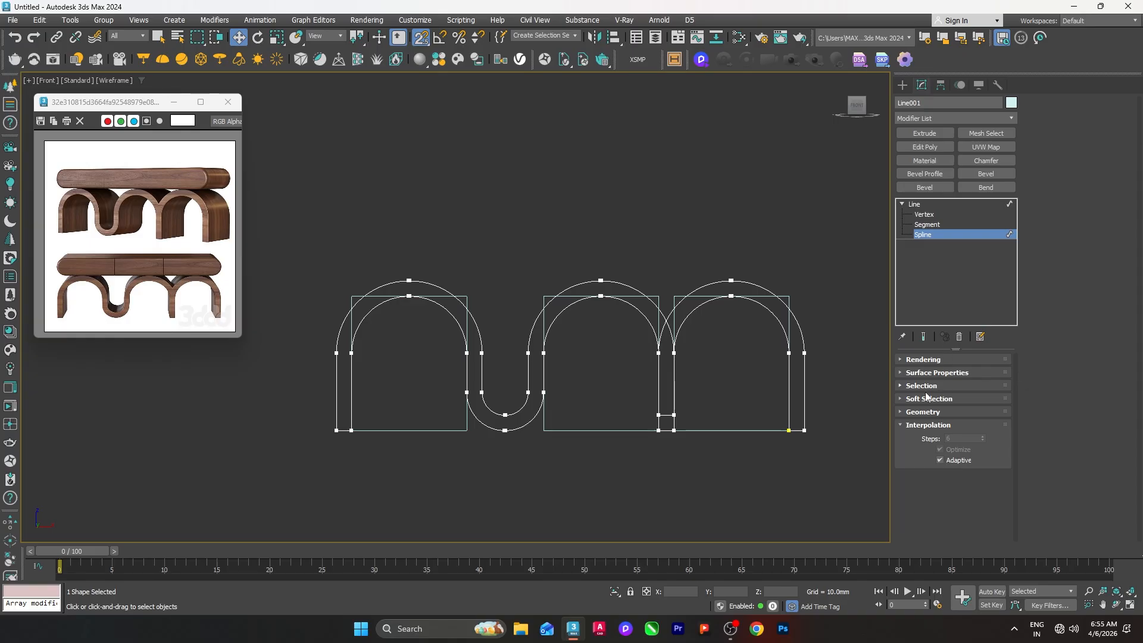
pyautogui.click(925, 412)
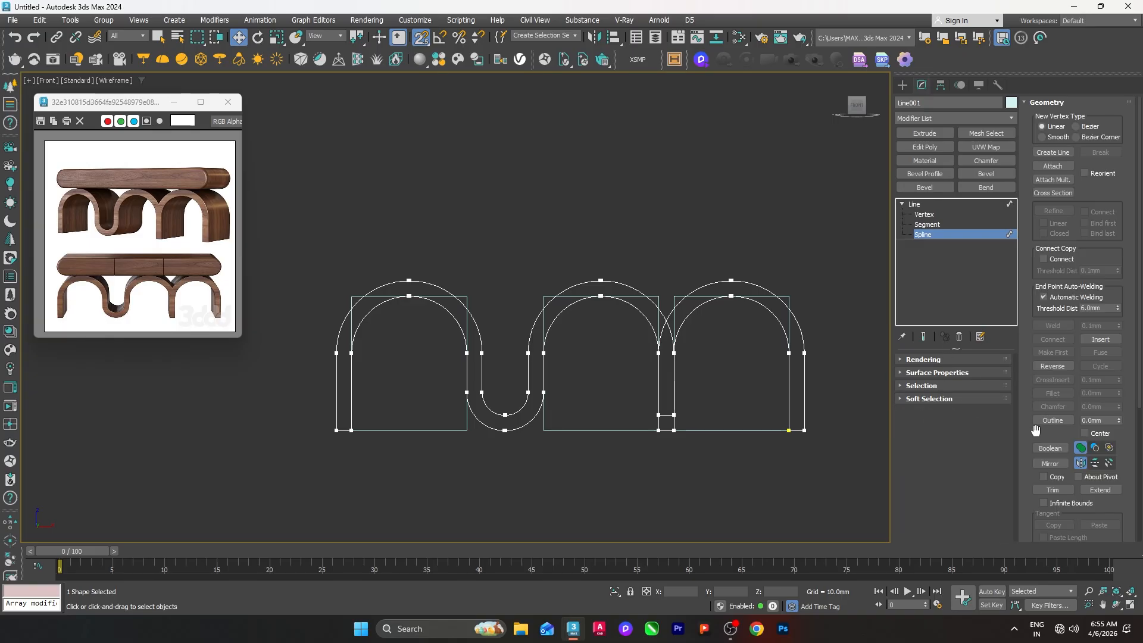
pyautogui.click(1053, 490)
pyautogui.scroll(3, 642, 347)
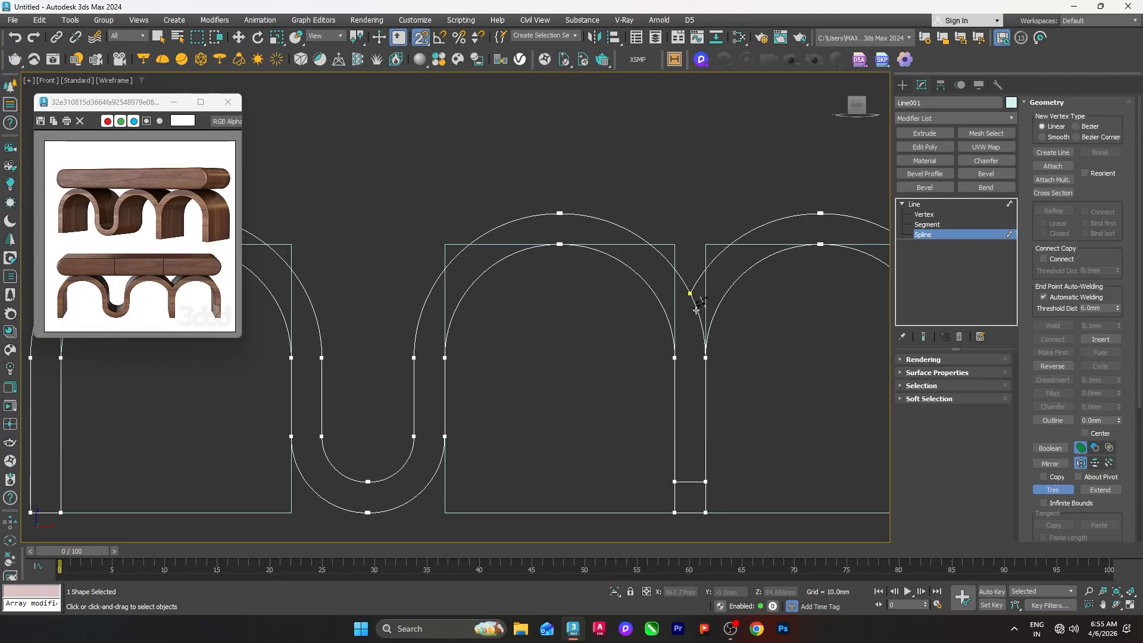
# - Delete the leftover crossbar and overlapping segments inside the shared leg between the second and third arches
pyautogui.click(924, 214)
pyautogui.moveTo(626, 332); pyautogui.dragTo(754, 489)
pyautogui.press('w')
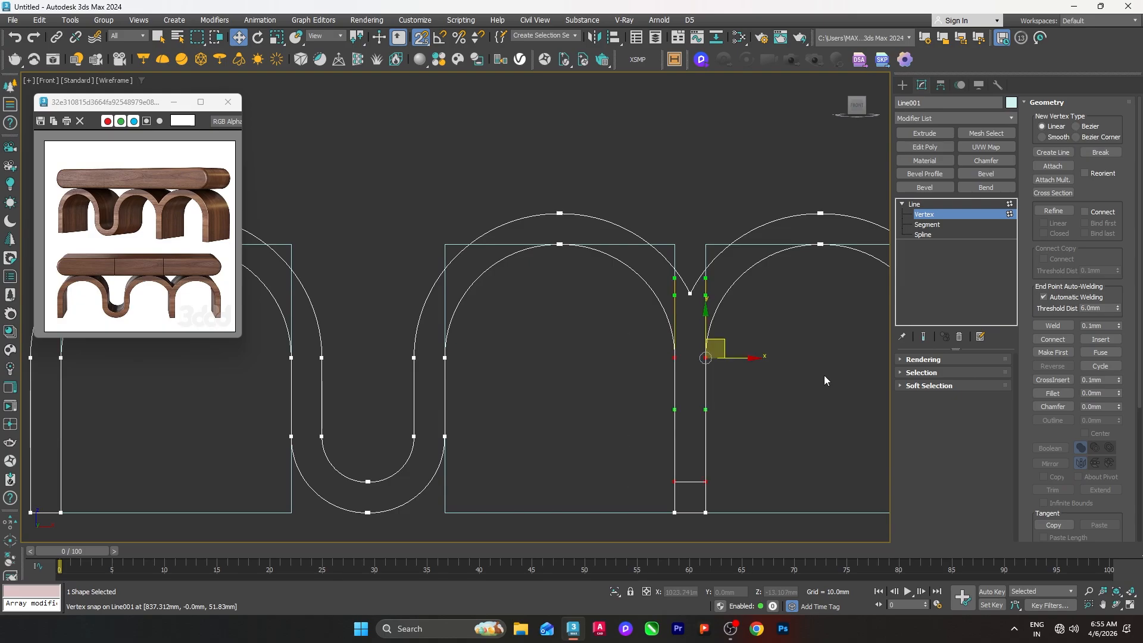
pyautogui.click(924, 235)
pyautogui.moveTo(627, 332); pyautogui.dragTo(755, 460)
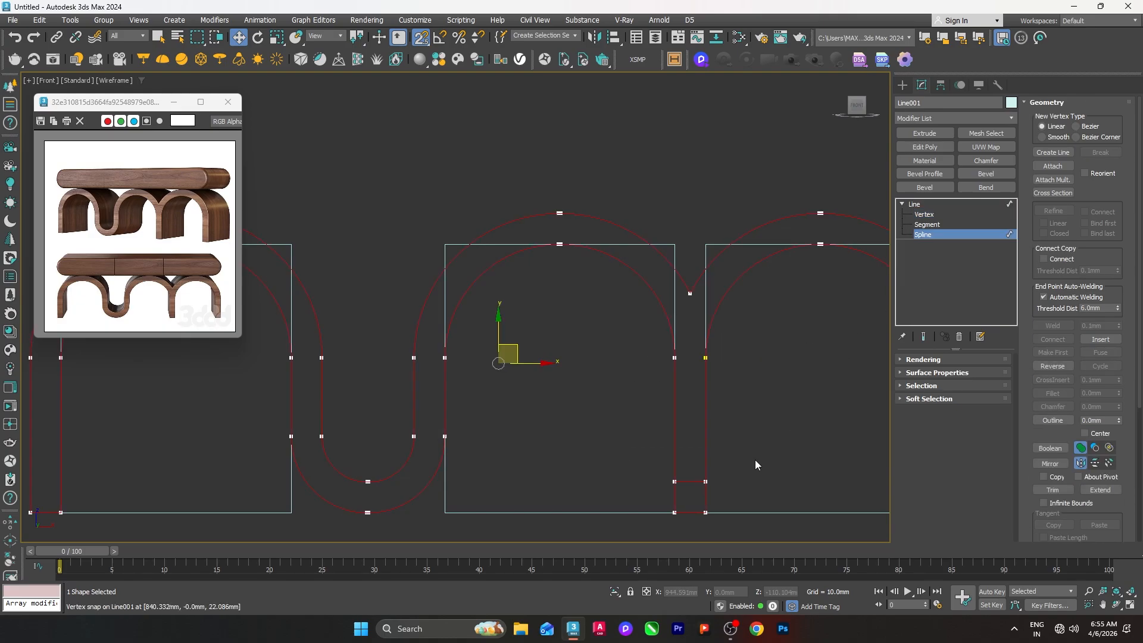
pyautogui.click(927, 224)
pyautogui.moveTo(618, 356); pyautogui.dragTo(717, 463)
pyautogui.moveTo(761, 499); pyautogui.dragTo(762, 499)
pyautogui.press('Delete')
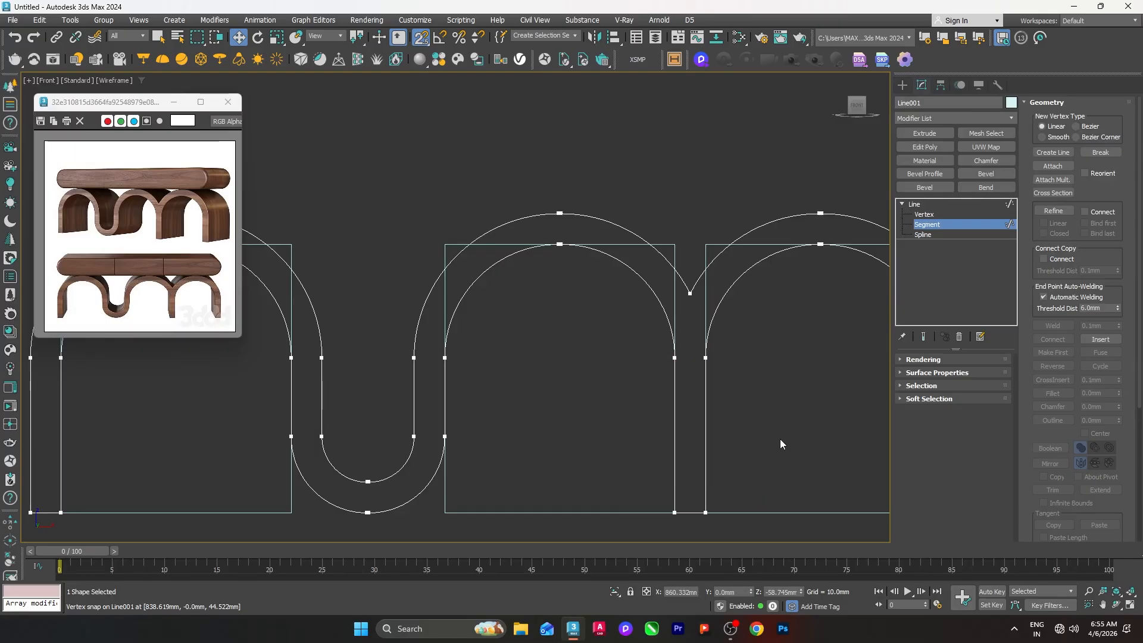
# - Leave segment editing and delete the three guide rectangles behind the arches
pyautogui.scroll(-6, 778, 420)
pyautogui.moveTo(778, 419); pyautogui.dragTo(764, 417, button='middle')
pyautogui.click(930, 224)
pyautogui.click(726, 456)
pyautogui.scroll(4, 727, 456)
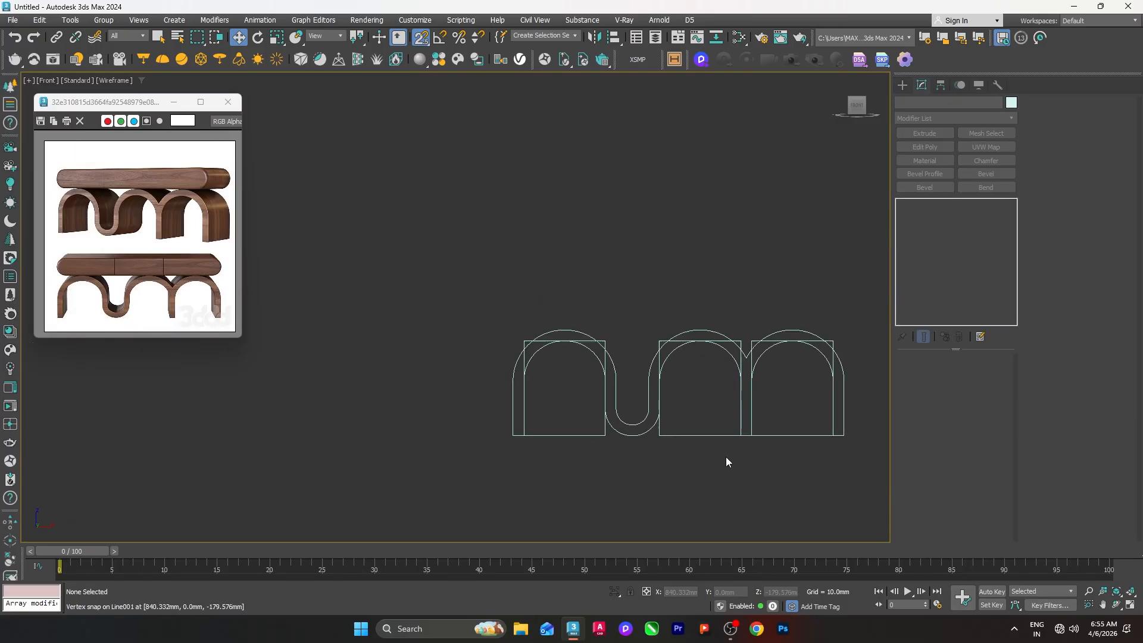
pyautogui.moveTo(585, 259); pyautogui.dragTo(510, 254, button='middle')
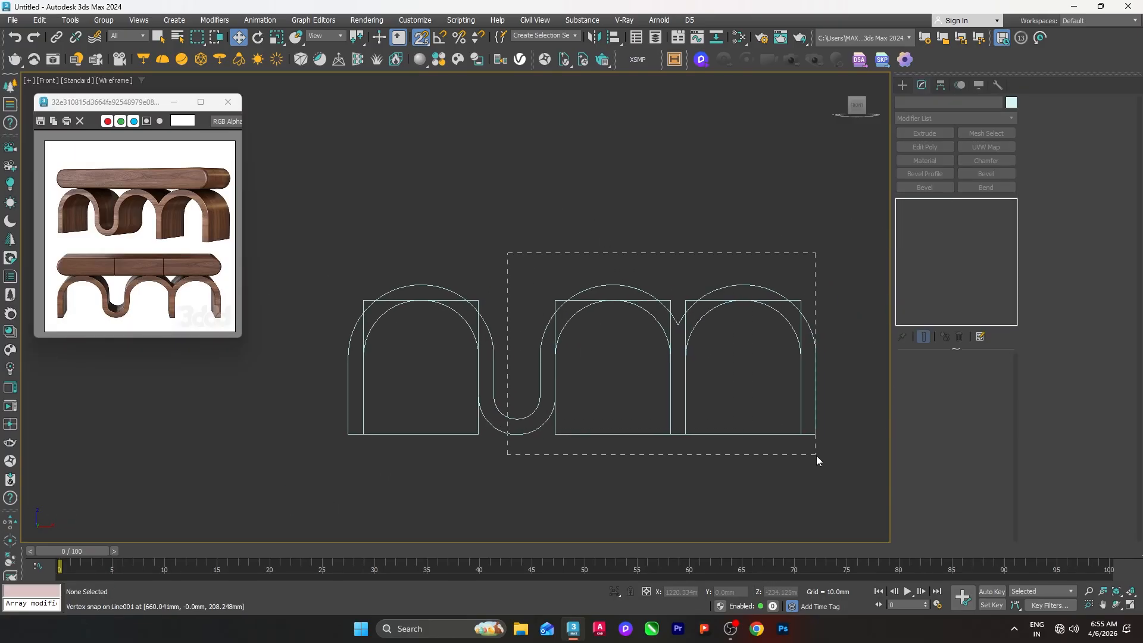
pyautogui.moveTo(817, 456); pyautogui.dragTo(816, 455)
pyautogui.press('Delete')
pyautogui.moveTo(363, 269); pyautogui.dragTo(537, 474)
pyautogui.press('Delete')
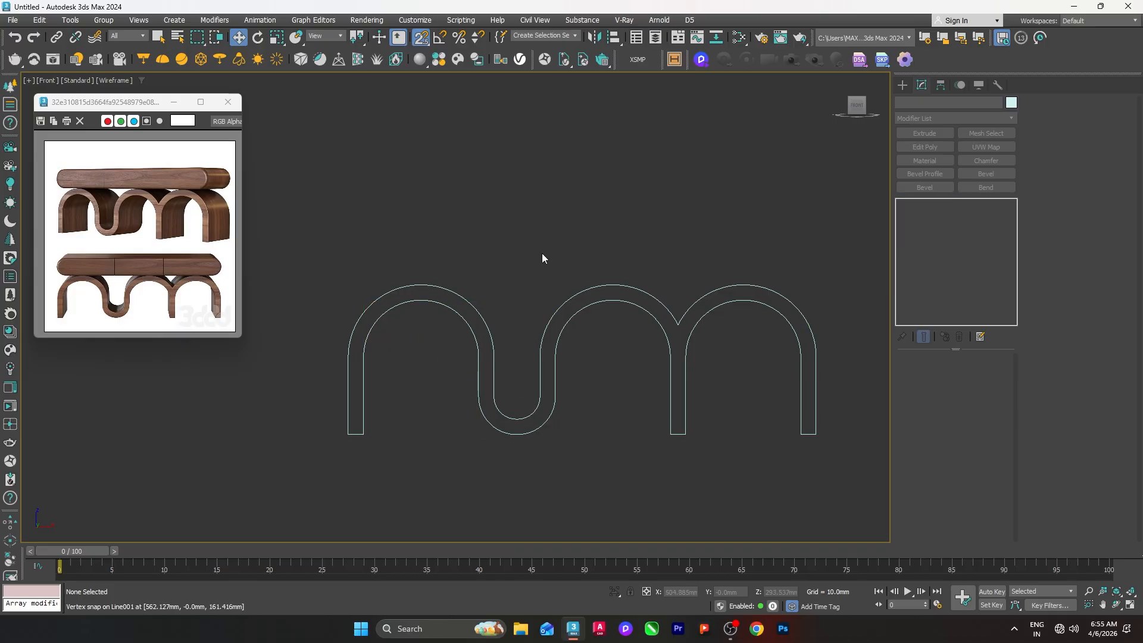
# - Weld the profile's vertices where the second and third arches meet, and leave vertex editing
pyautogui.moveTo(633, 286); pyautogui.dragTo(635, 265)
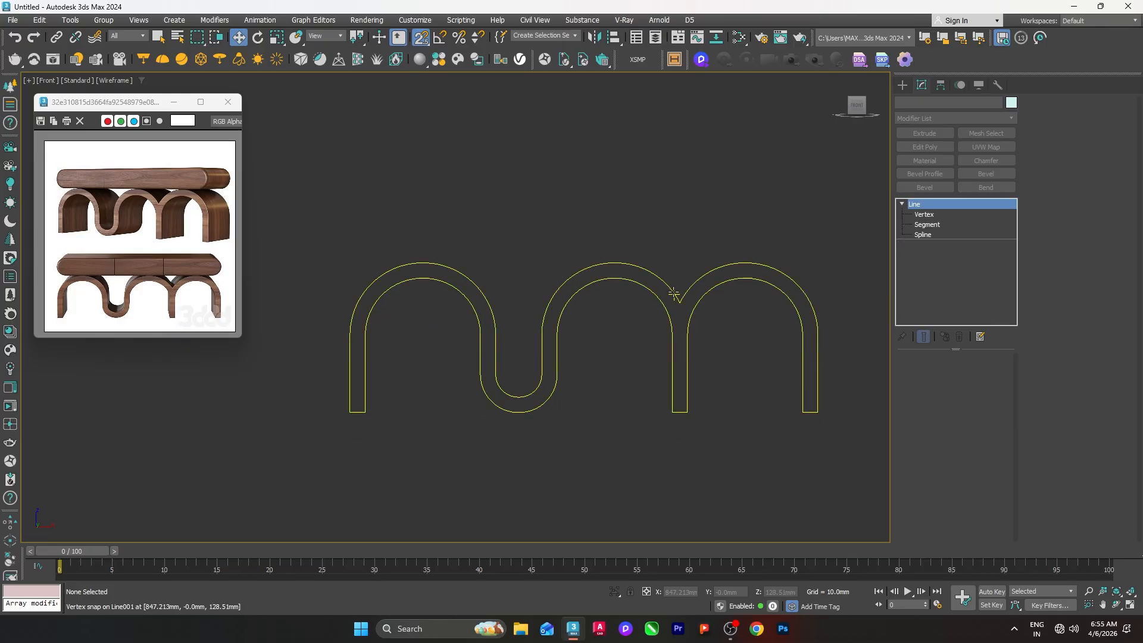
pyautogui.click(925, 214)
pyautogui.moveTo(705, 348); pyautogui.dragTo(706, 367)
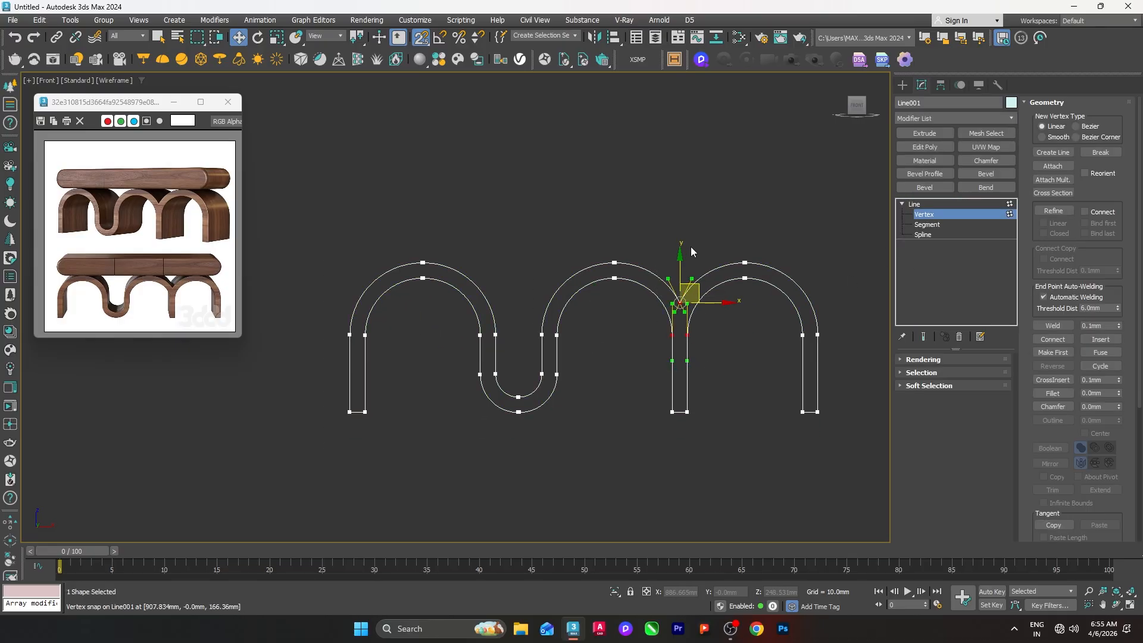
pyautogui.rightClick(687, 244)
pyautogui.click(669, 330)
pyautogui.press('1')
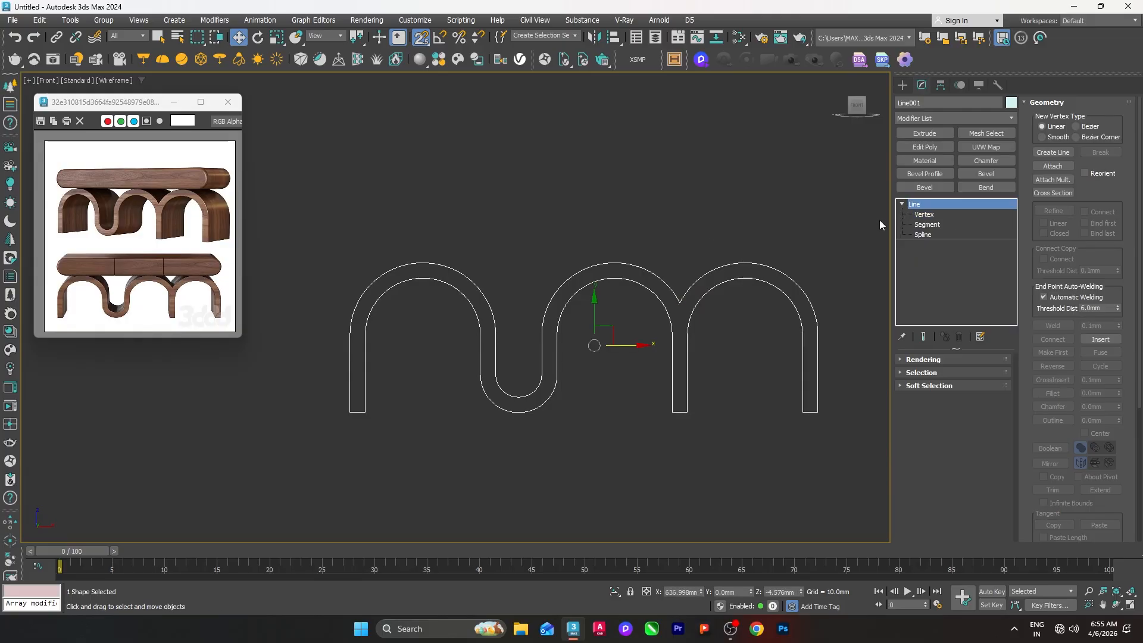
pyautogui.click(705, 248)
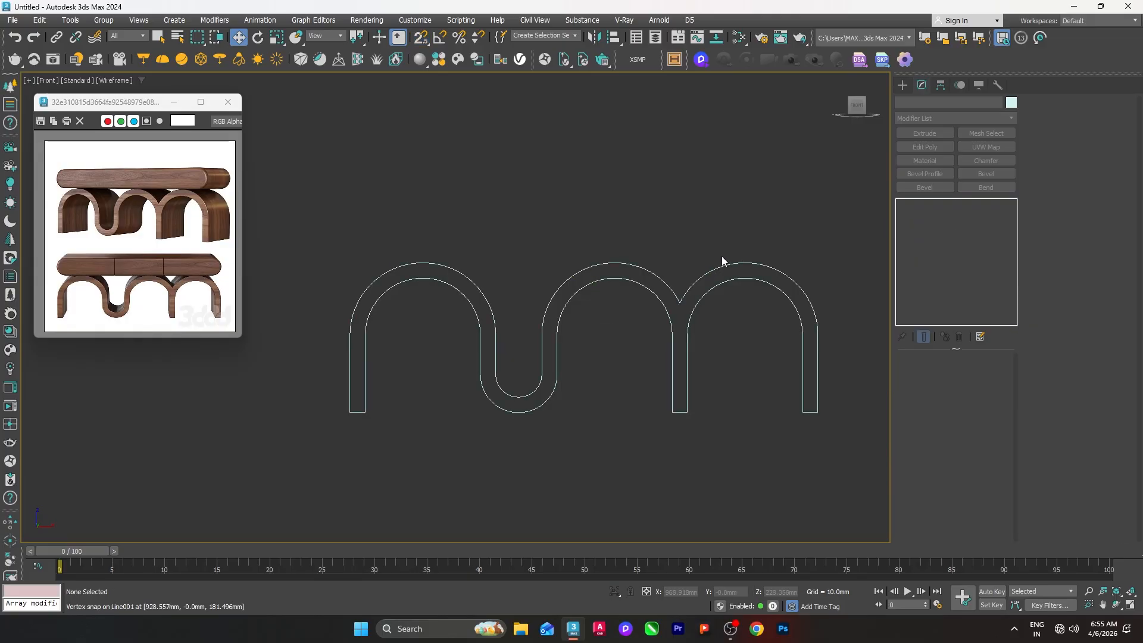
# - Extrude the leg profile by 300 mm
pyautogui.click(722, 262)
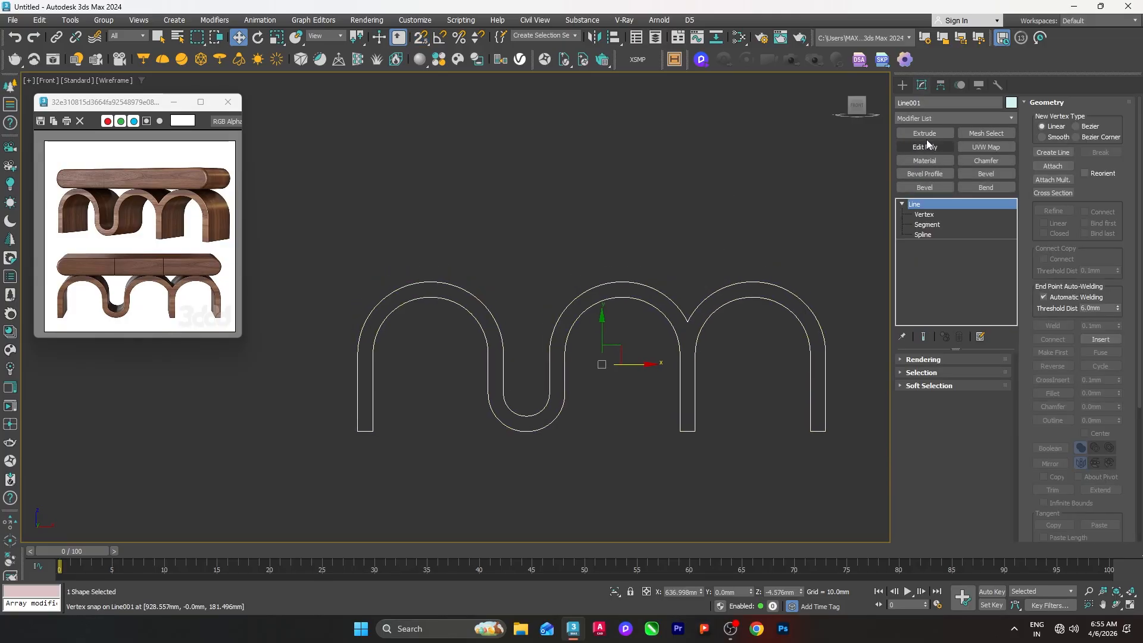
pyautogui.click(925, 135)
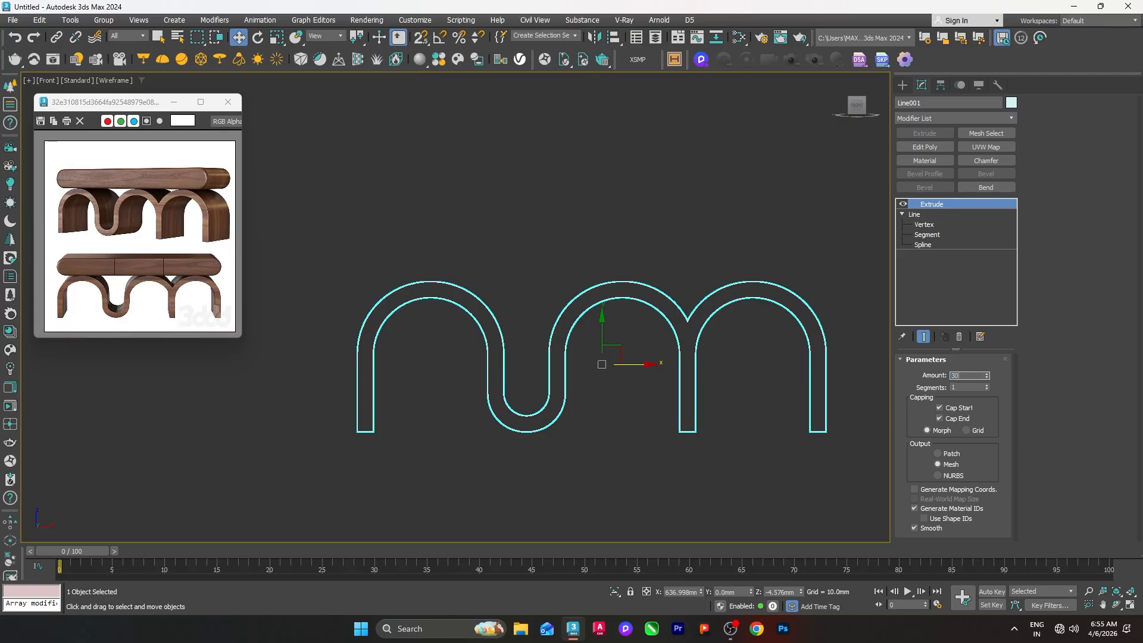
pyautogui.click(759, 244)
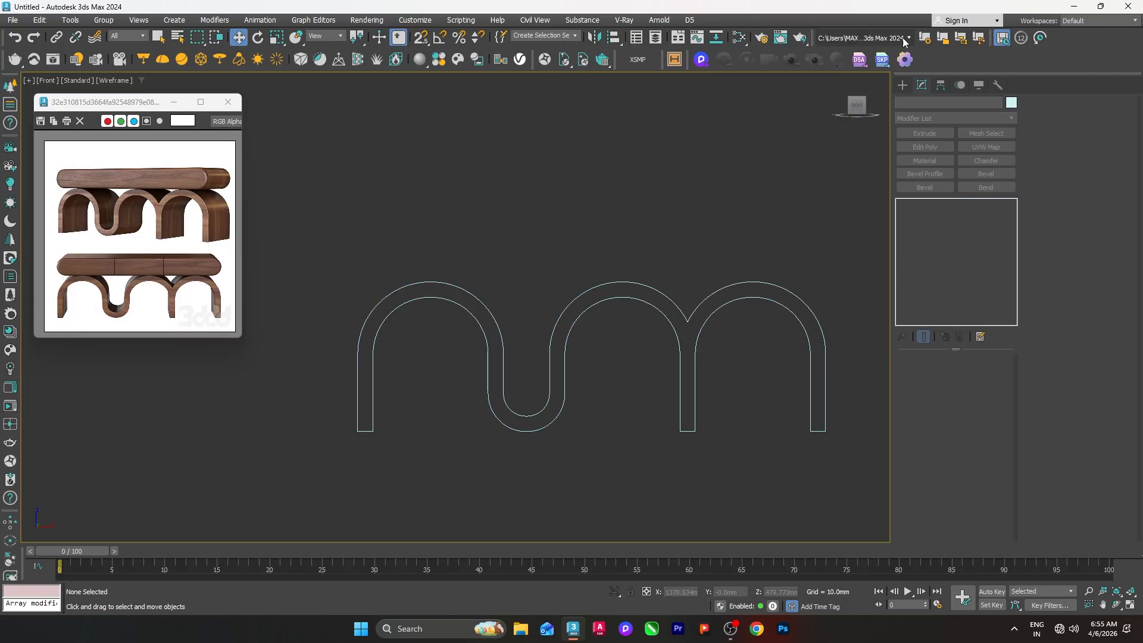
# - Draw a tabletop rectangle 1220 mm wide between the outer feet of the legs and set its length to 125 mm
pyautogui.click(903, 84)
pyautogui.click(994, 179)
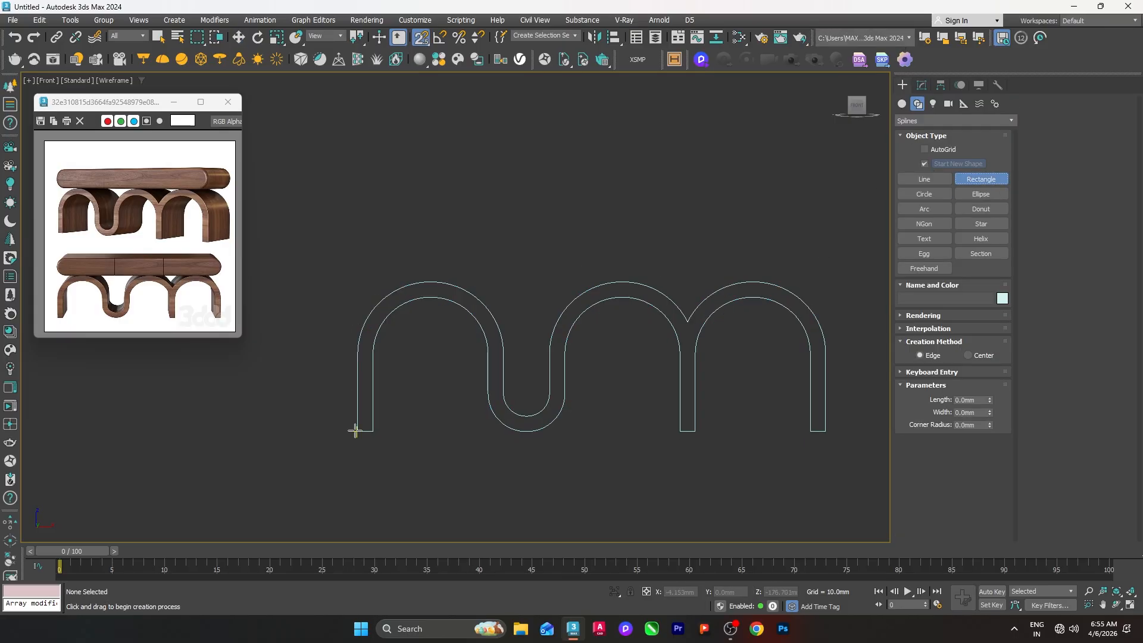
pyautogui.moveTo(356, 430); pyautogui.dragTo(824, 430)
pyautogui.press('w')
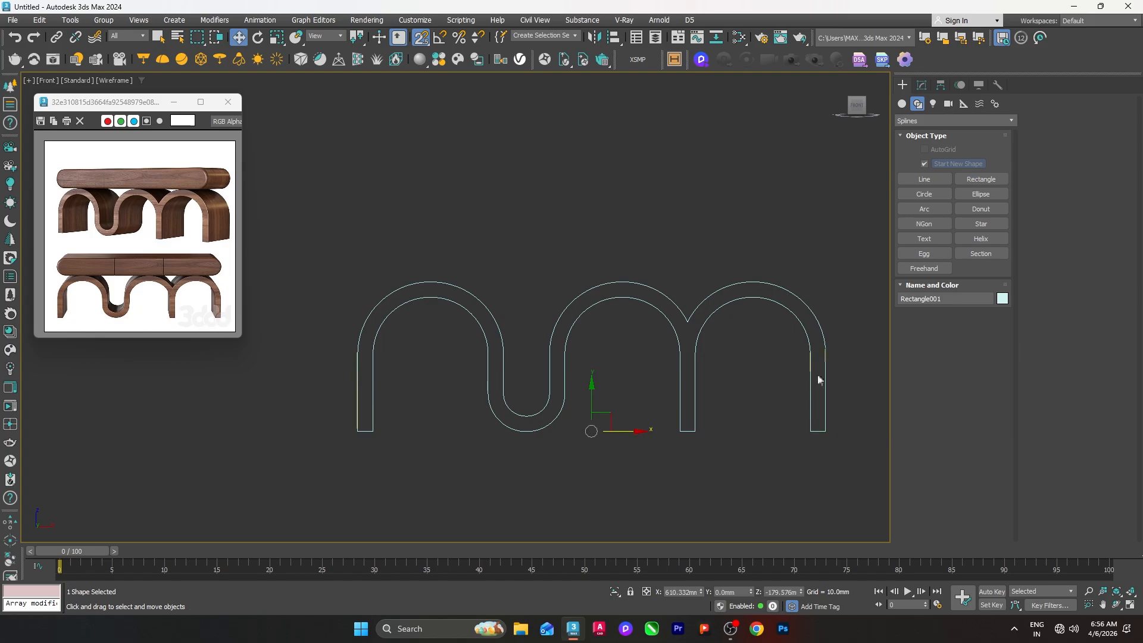
pyautogui.click(923, 85)
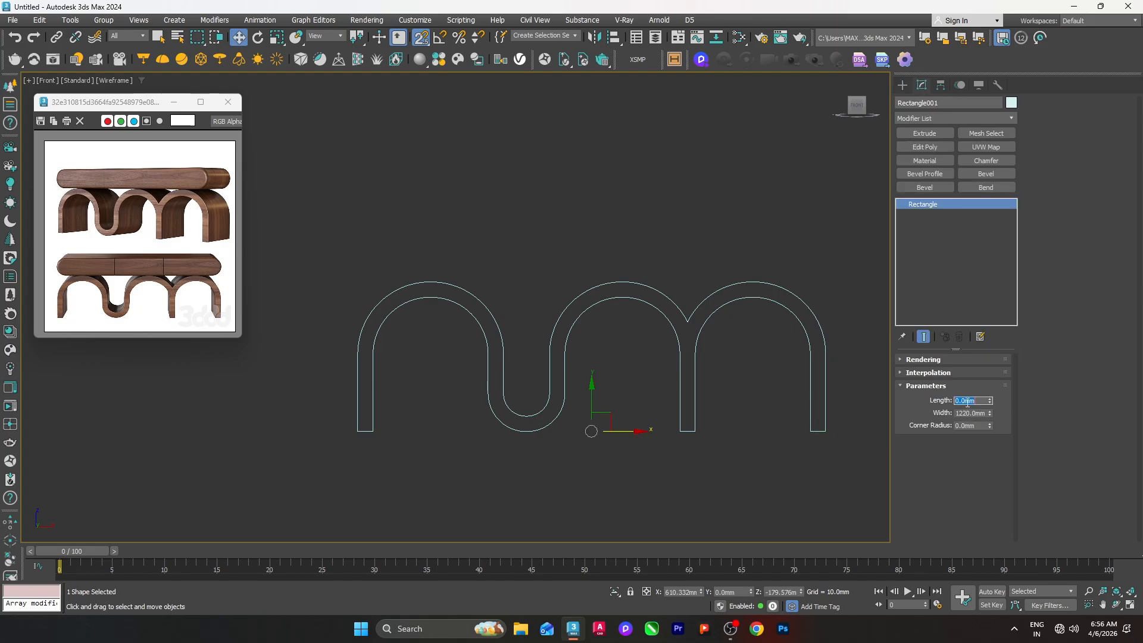
pyautogui.write('125')
pyautogui.press('Return')
# - Move the tabletop rectangle up so it rests on the crowns of the arches
pyautogui.moveTo(594, 416); pyautogui.dragTo(596, 223)
pyautogui.moveTo(820, 262); pyautogui.dragTo(754, 276)
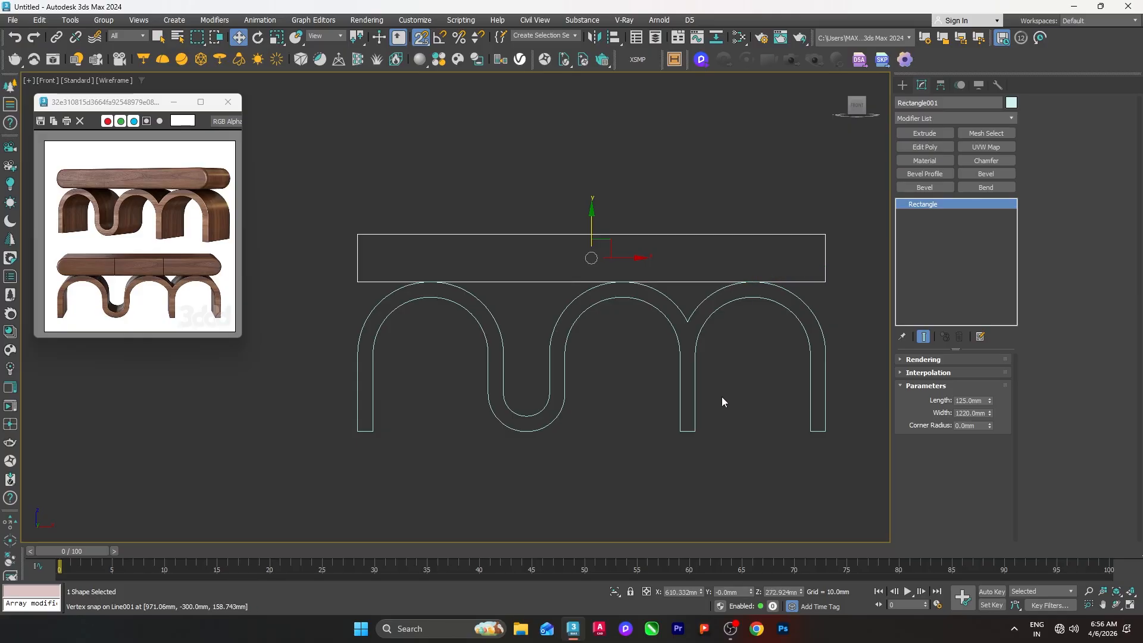
pyautogui.click(721, 396)
pyautogui.moveTo(753, 398); pyautogui.dragTo(744, 409, button='middle')
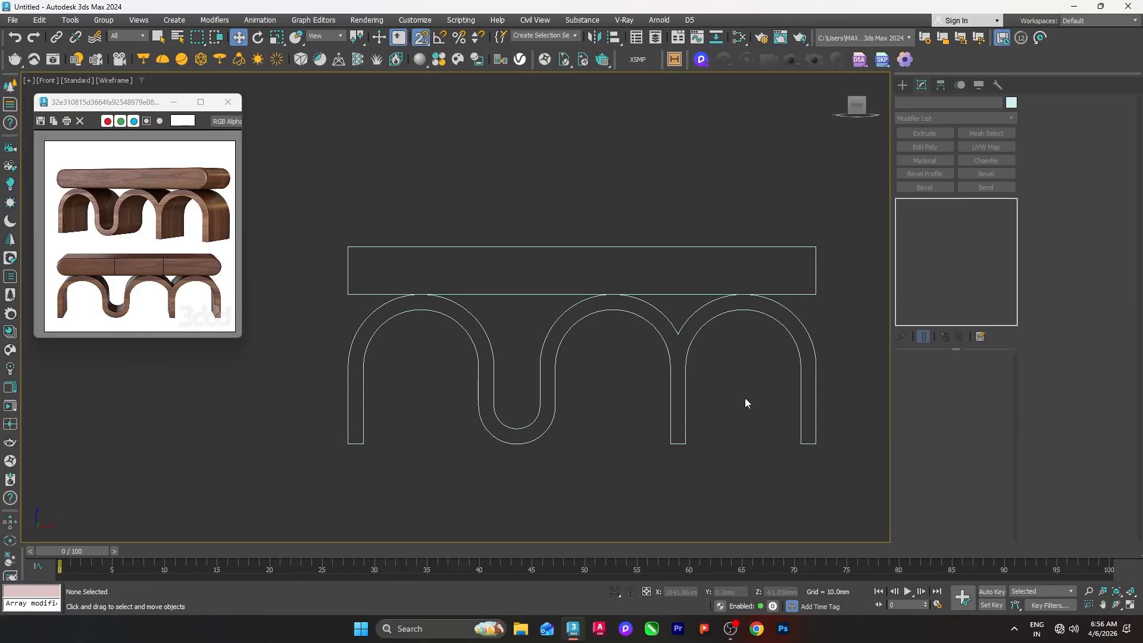
pyautogui.click(815, 293)
pyautogui.moveTo(661, 221); pyautogui.dragTo(676, 221, button='middle')
pyautogui.click(696, 202)
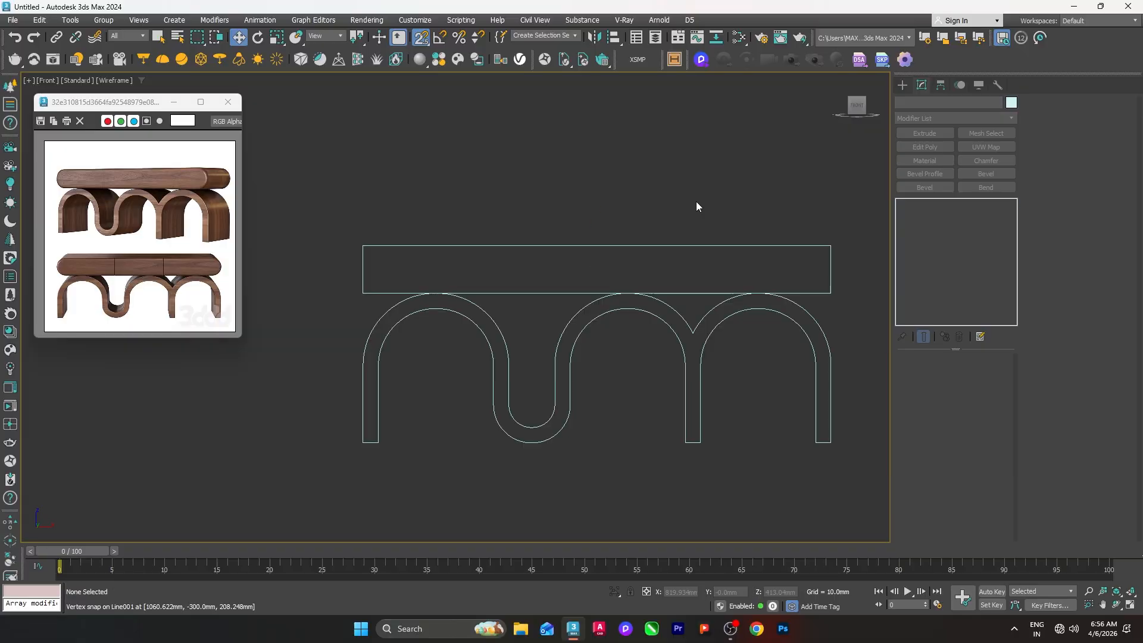
# - Draw a small rectangle about 67 mm long above the tabletop's left end and set its width to 6 mm
pyautogui.click(903, 84)
pyautogui.click(981, 180)
pyautogui.moveTo(360, 205); pyautogui.dragTo(375, 231)
pyautogui.click(922, 85)
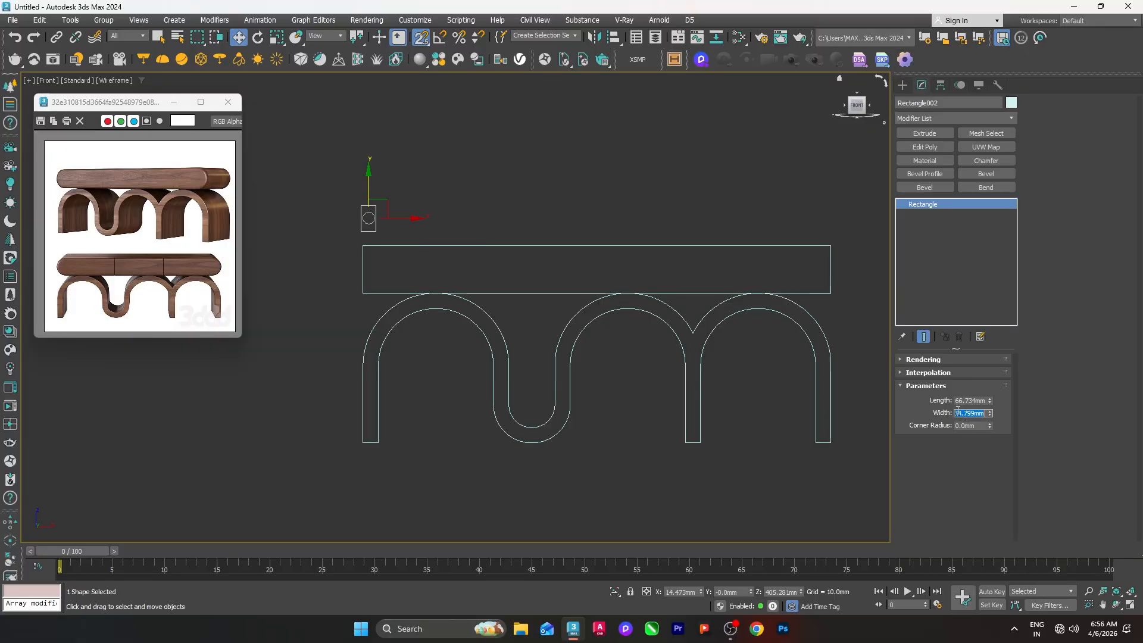
pyautogui.press('Return')
pyautogui.scroll(8, 378, 230)
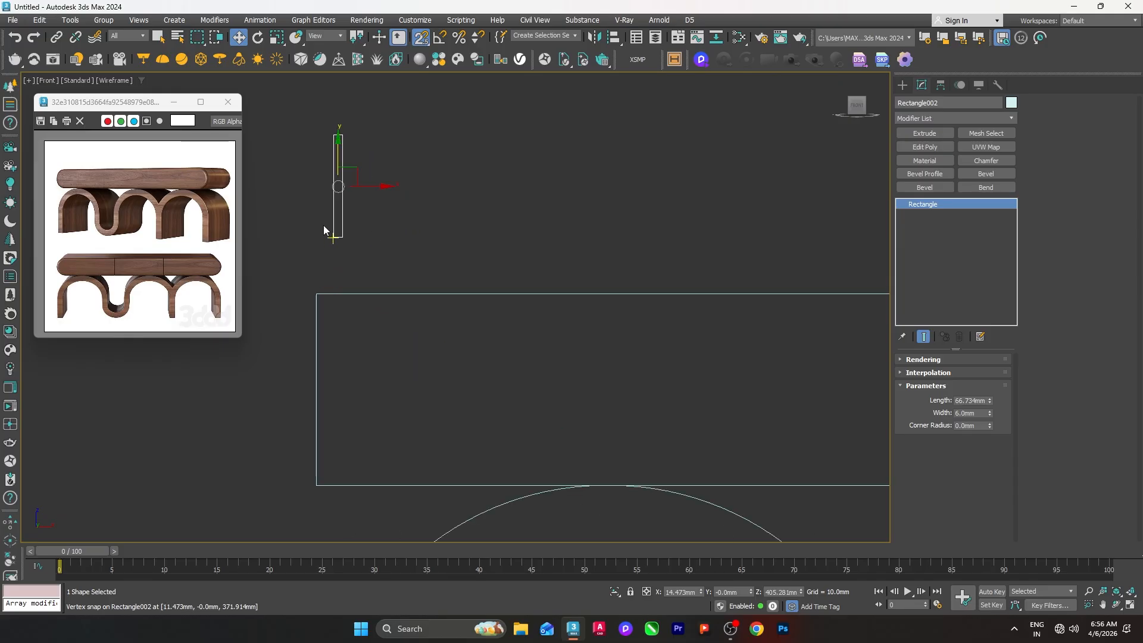
# - Snap the 6 mm wide rectangle onto the tabletop's upper left corner as a spacer
pyautogui.moveTo(352, 172); pyautogui.dragTo(383, 176)
pyautogui.scroll(3, 347, 226)
pyautogui.moveTo(383, 256); pyautogui.dragTo(292, 361)
pyautogui.scroll(-6, 503, 258)
pyautogui.scroll(-5, 503, 260)
pyautogui.click(602, 233)
# - Create a box along the tabletop's upper edge from the spacer to the tabletop's right end
pyautogui.click(902, 85)
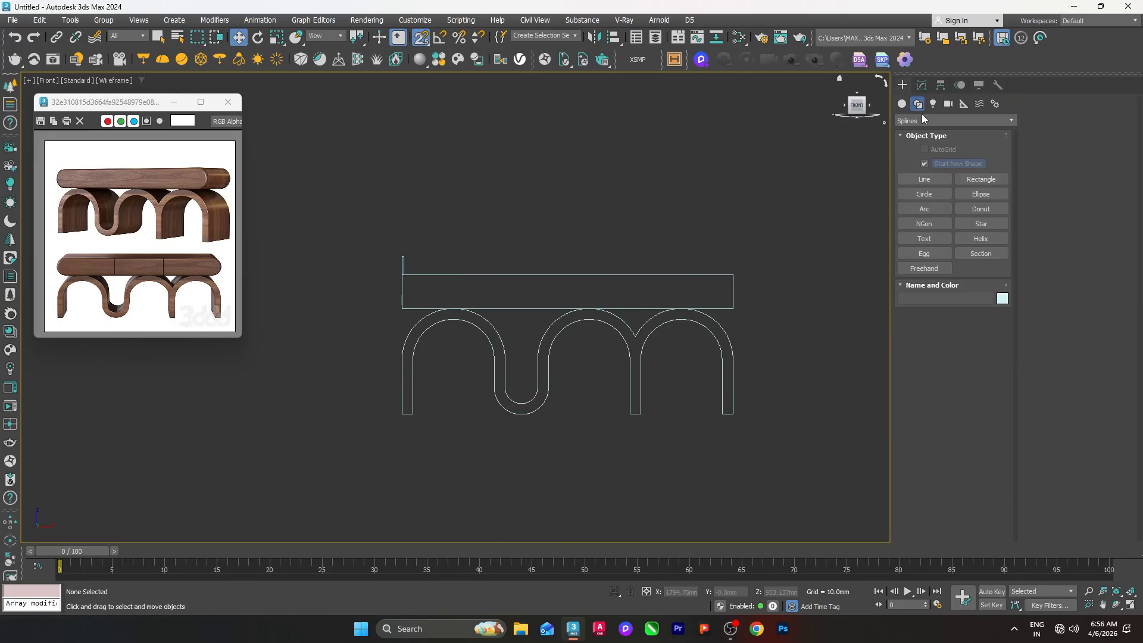
pyautogui.click(903, 103)
pyautogui.click(924, 164)
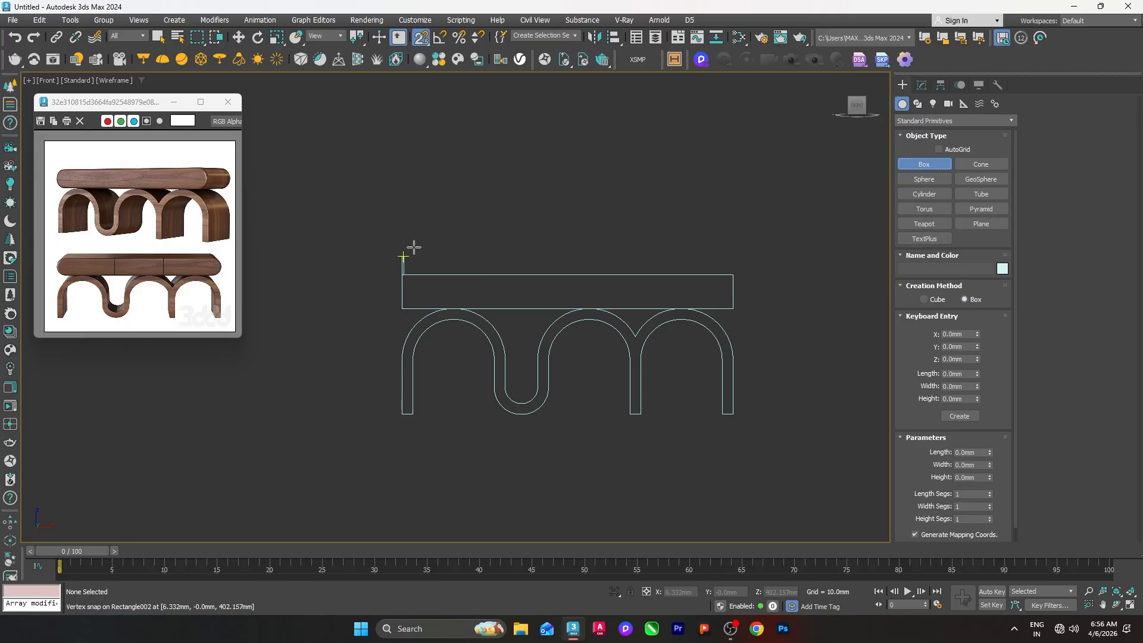
pyautogui.moveTo(403, 256); pyautogui.dragTo(732, 269)
pyautogui.click(705, 258)
pyautogui.rightClick(704, 257)
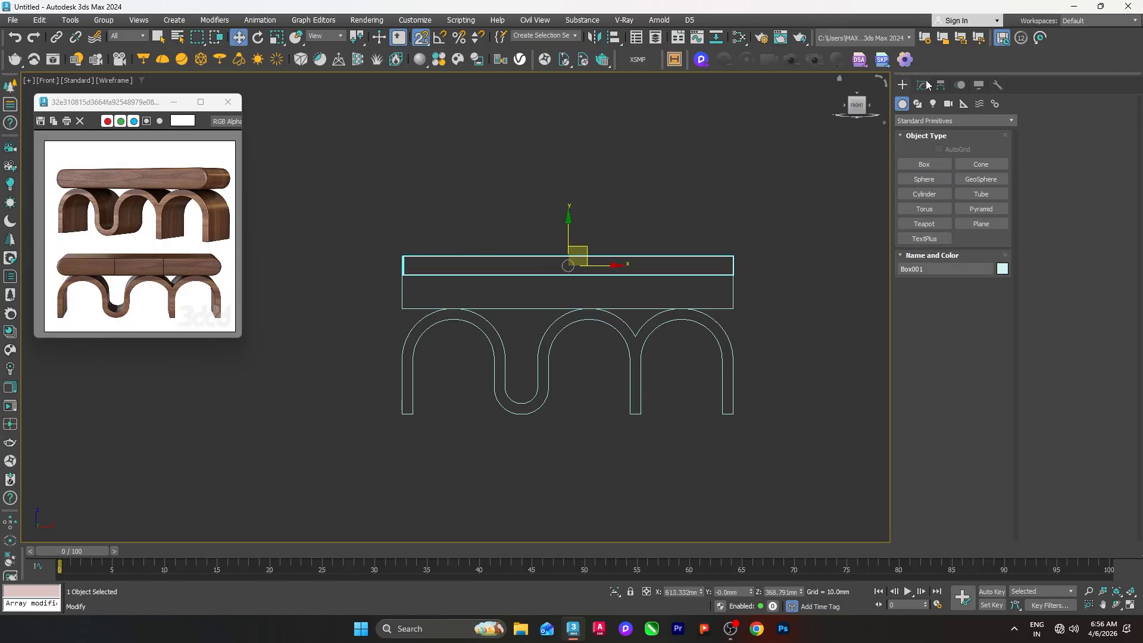
# - Divide the box into three width segments to mark the drawer divisions
pyautogui.click(922, 85)
pyautogui.click(990, 426)
pyautogui.click(990, 426)
pyautogui.click(735, 237)
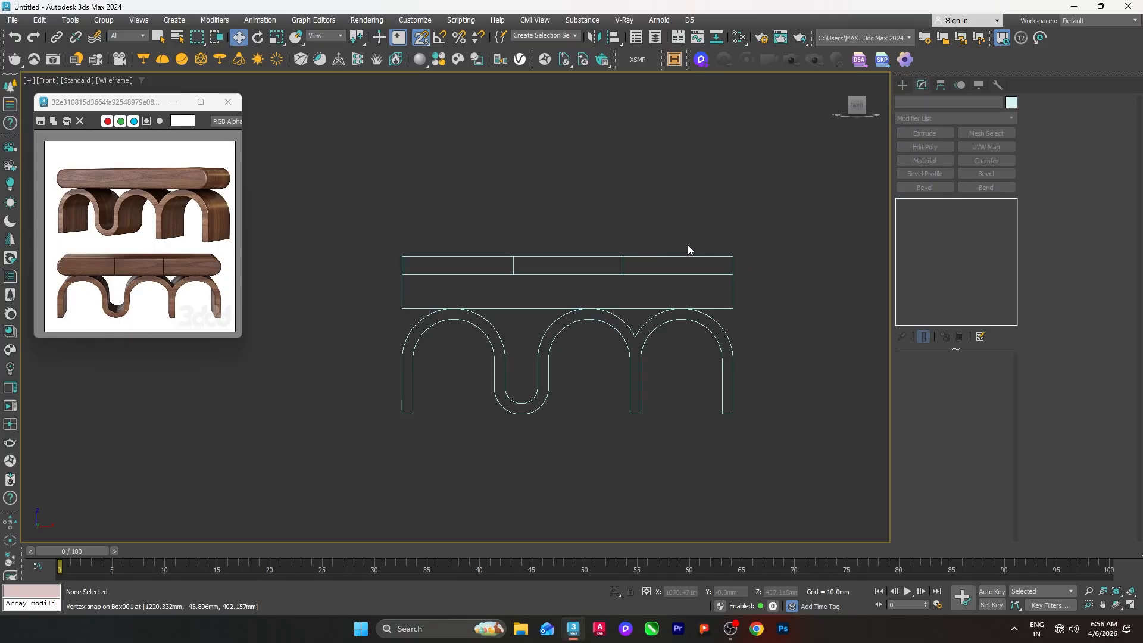
# - Convert the tabletop rectangle to an editable spline and change its vertices to Corner type
pyautogui.scroll(3, 688, 245)
pyautogui.click(754, 316)
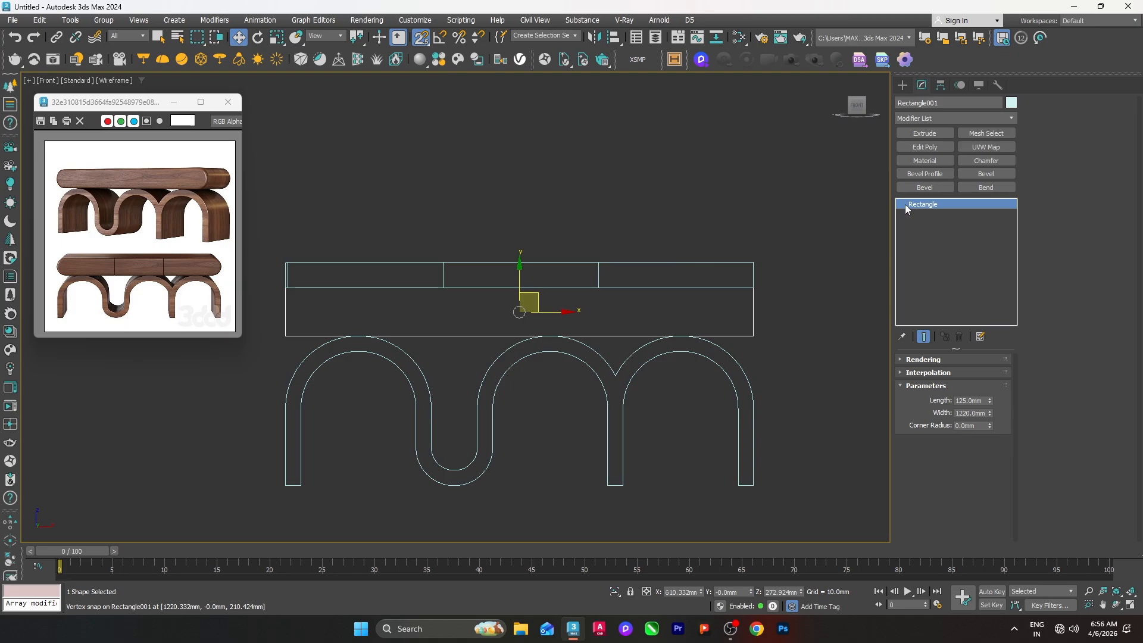
pyautogui.rightClick(769, 316)
pyautogui.moveTo(814, 461)
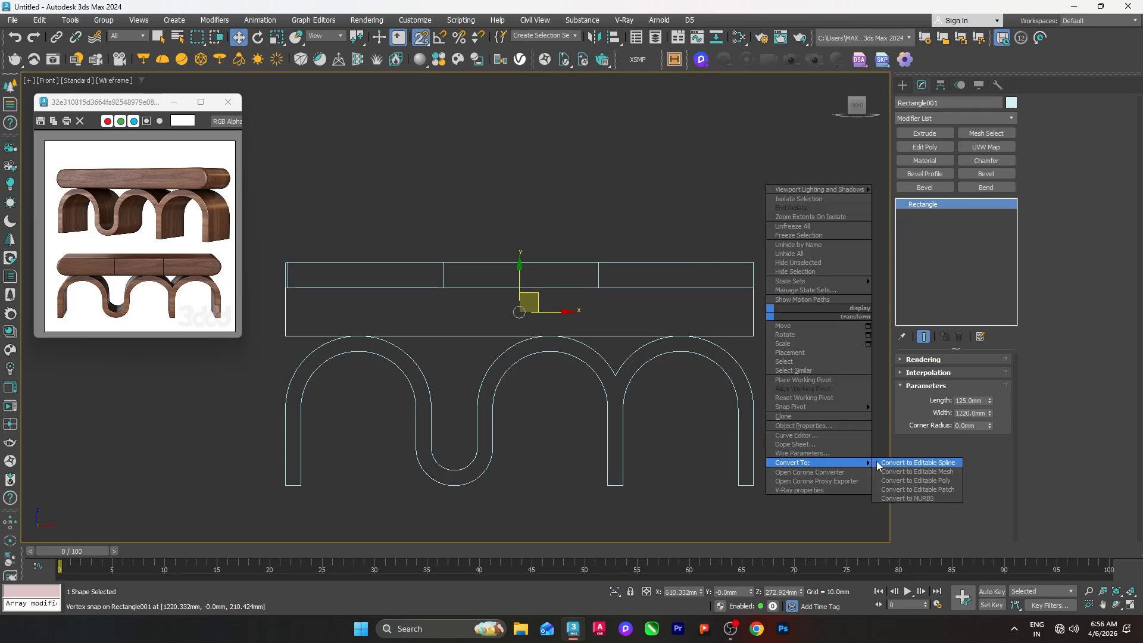
pyautogui.click(878, 459)
pyautogui.click(924, 214)
pyautogui.click(753, 288)
pyautogui.rightClick(696, 300)
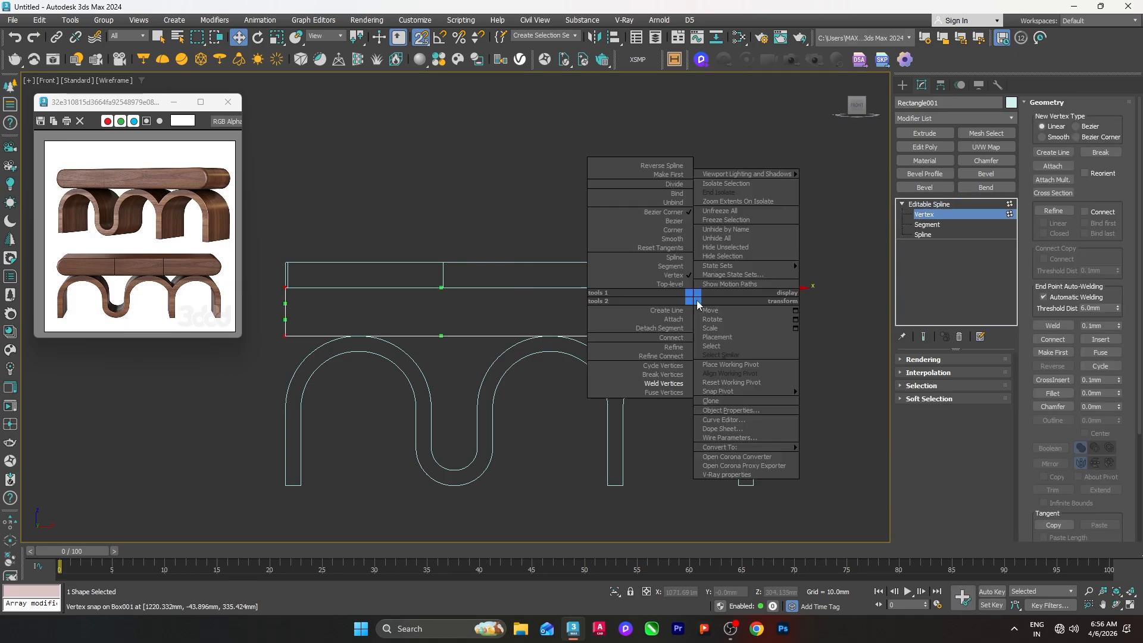
pyautogui.click(674, 240)
pyautogui.click(685, 243)
# - Fillet all four tabletop vertices until both ends are fully rounded, and leave vertex editing
pyautogui.click(753, 288)
pyautogui.moveTo(248, 225); pyautogui.dragTo(322, 399)
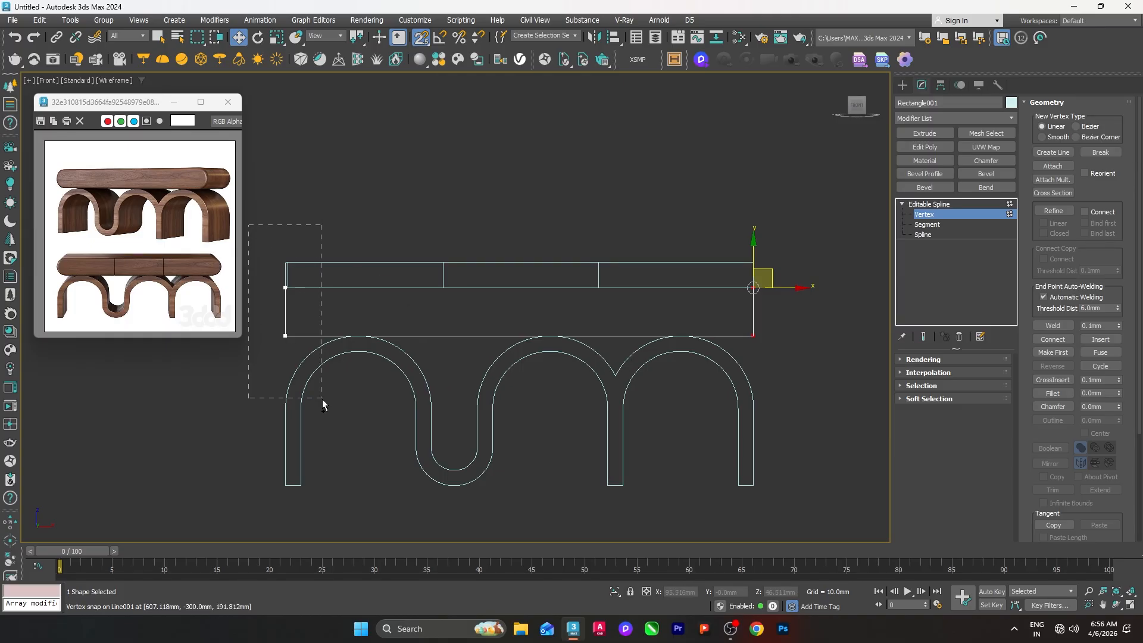
pyautogui.click(1054, 394)
pyautogui.moveTo(754, 332); pyautogui.dragTo(793, 243)
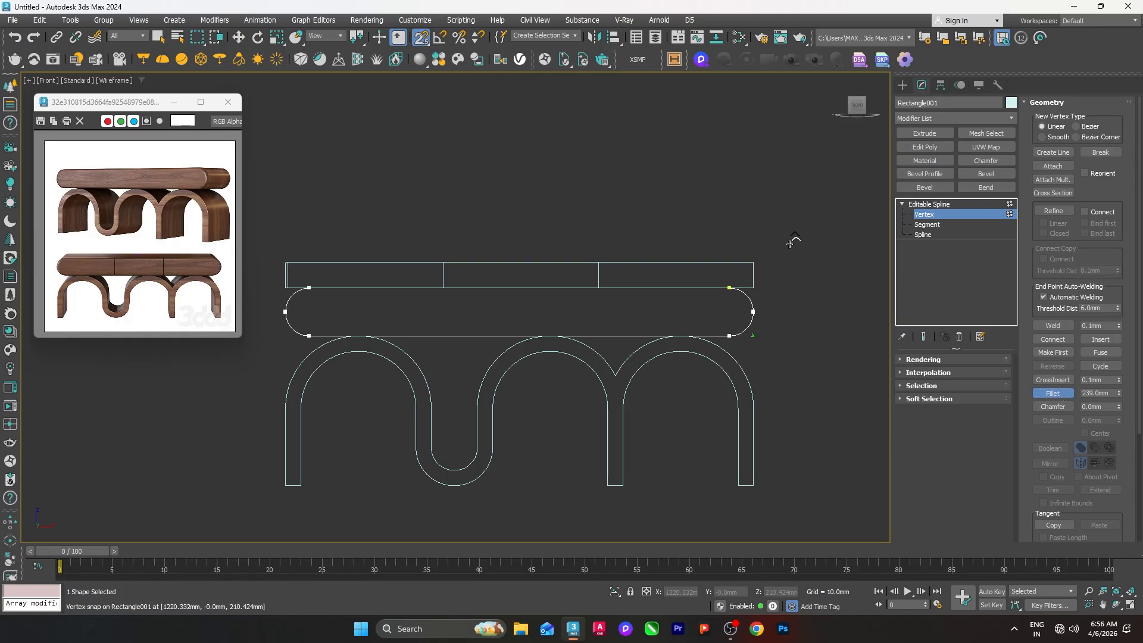
pyautogui.click(924, 215)
pyautogui.click(734, 206)
# - Move the narrow spacer rectangle into the middle of the tabletop outline and set its width to 3 mm
pyautogui.scroll(4, 734, 206)
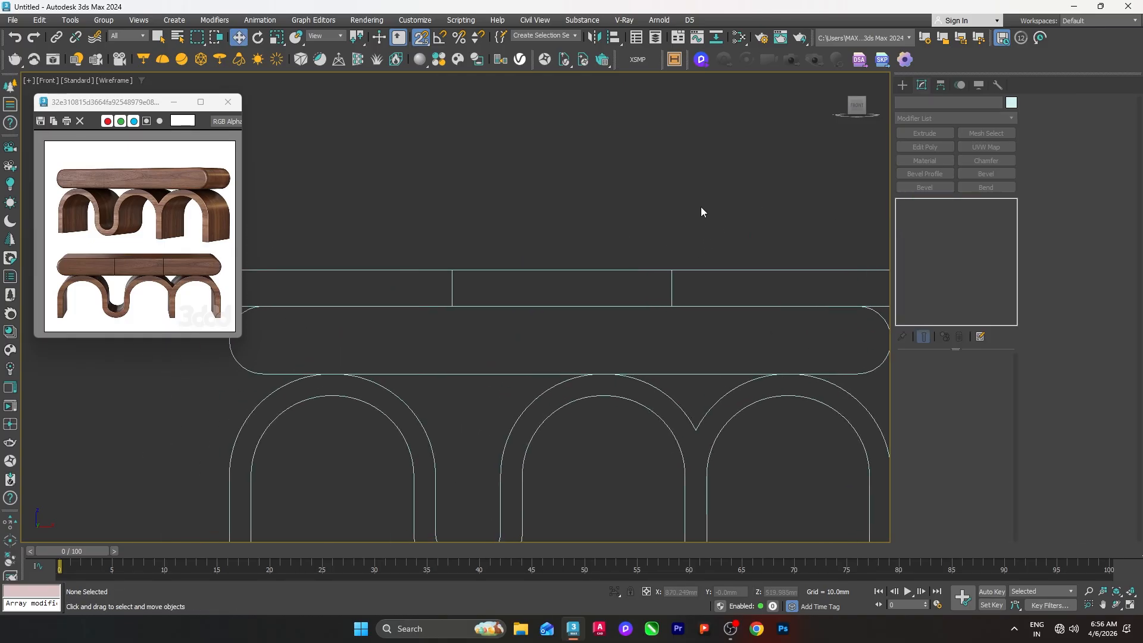
pyautogui.scroll(-6, 701, 206)
pyautogui.moveTo(435, 192); pyautogui.dragTo(659, 253)
pyautogui.scroll(5, 680, 250)
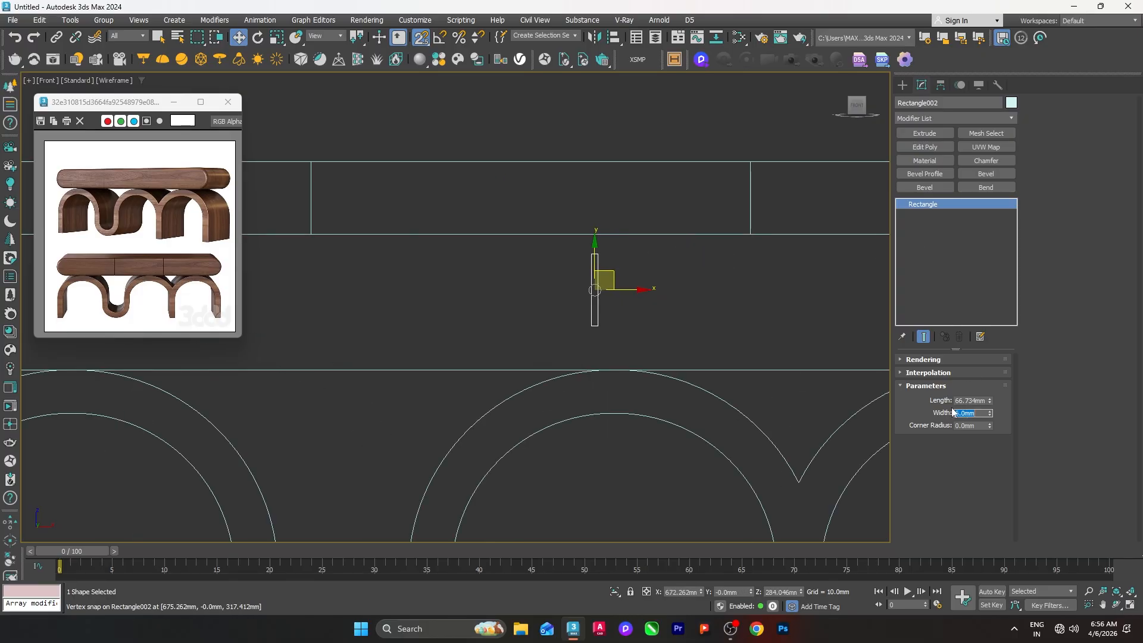
pyautogui.write('3')
pyautogui.press('Return')
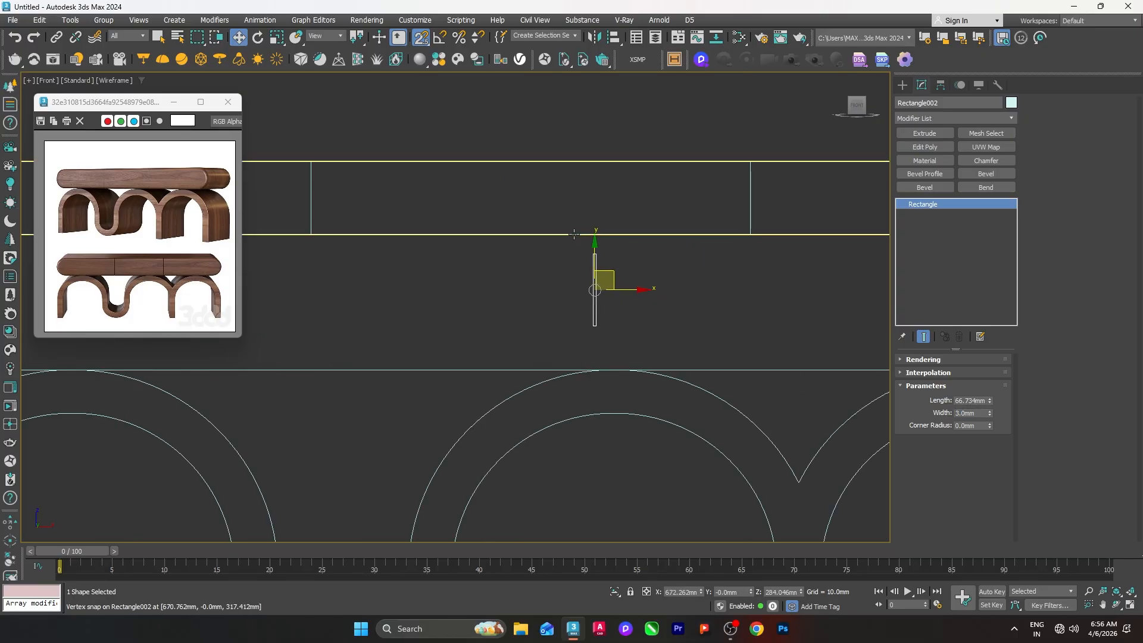
# - Snap the spacer rectangle's upper right corner to the lower end of the box's second division line
pyautogui.moveTo(744, 247); pyautogui.dragTo(637, 276, button='middle')
pyautogui.scroll(1, 501, 313)
pyautogui.moveTo(490, 323); pyautogui.dragTo(665, 292)
pyautogui.scroll(4, 678, 250)
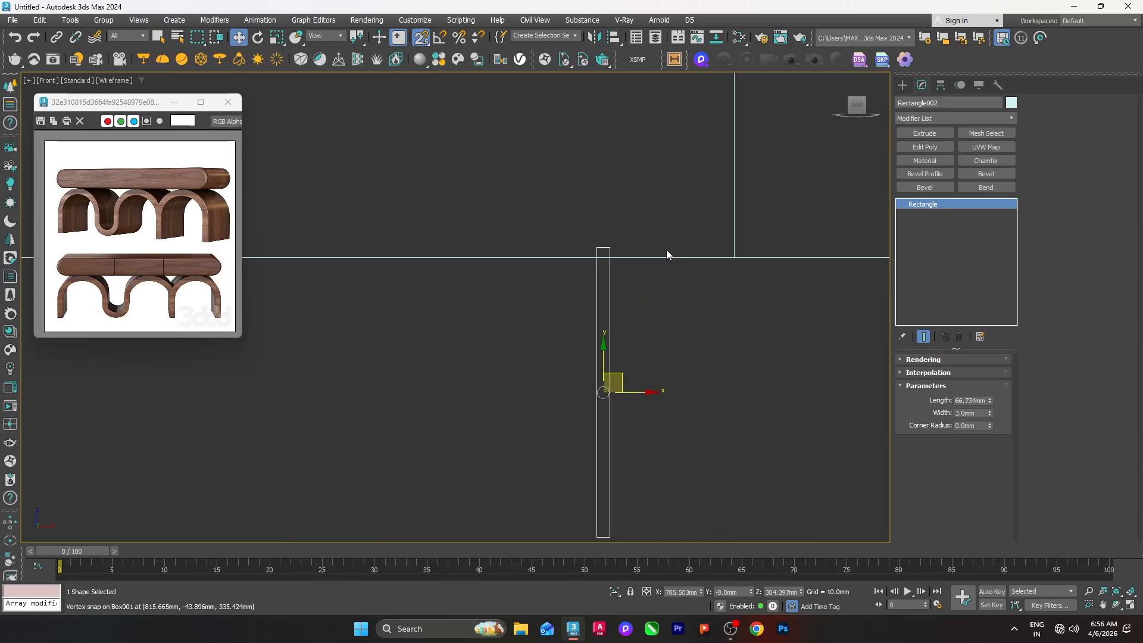
pyautogui.moveTo(610, 248); pyautogui.dragTo(729, 252)
pyautogui.scroll(-4, 739, 280)
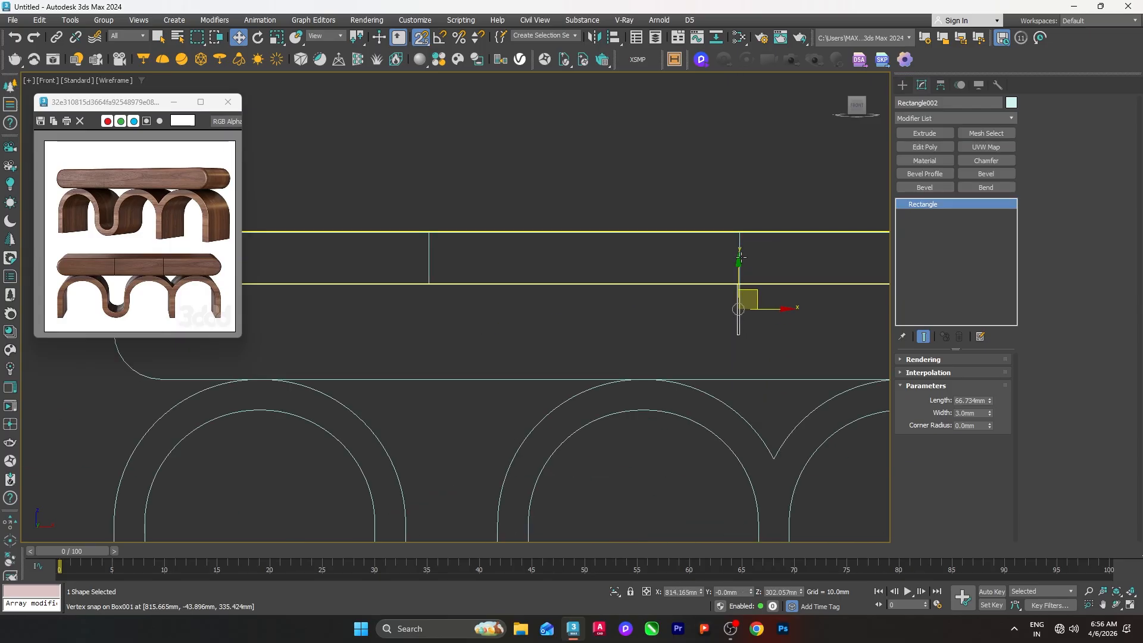
# - Snap the lower end of the box's first division line to the spacer rectangle's upper left corner
pyautogui.click(660, 231)
pyautogui.scroll(4, 738, 274)
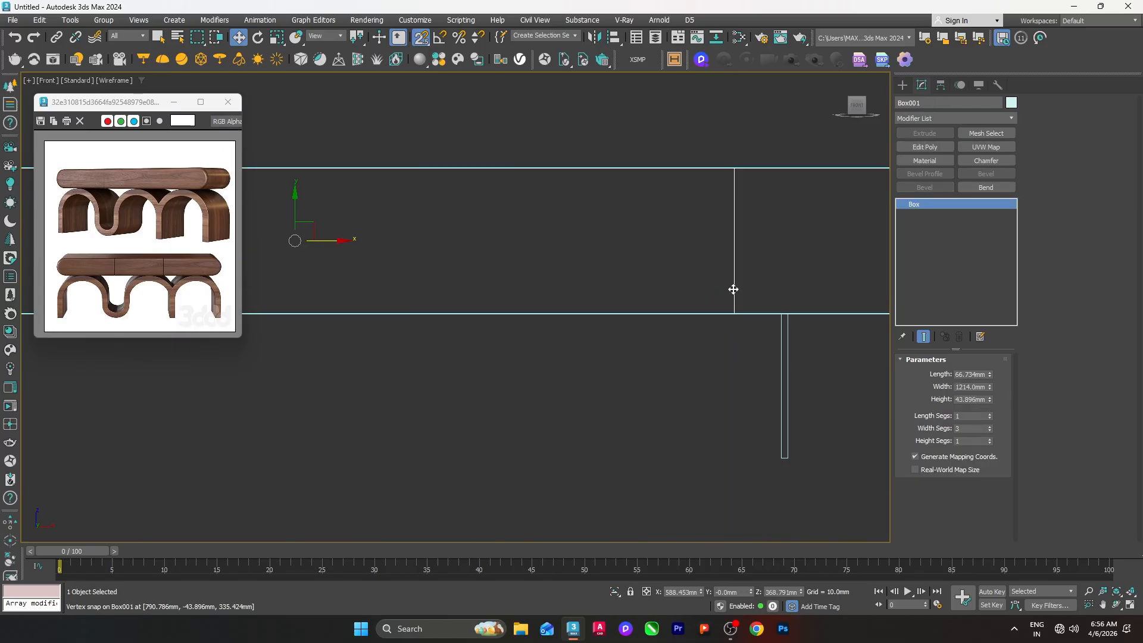
pyautogui.moveTo(294, 241); pyautogui.dragTo(778, 310)
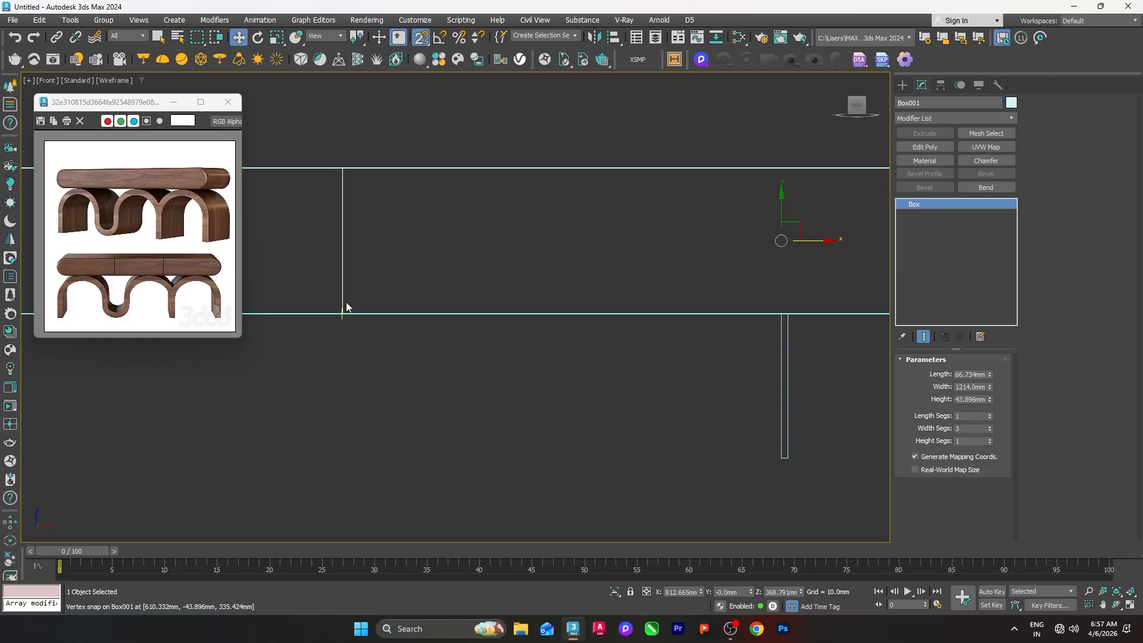
pyautogui.moveTo(344, 312); pyautogui.dragTo(780, 314)
pyautogui.click(684, 265)
pyautogui.click(787, 345)
pyautogui.scroll(-3, 833, 356)
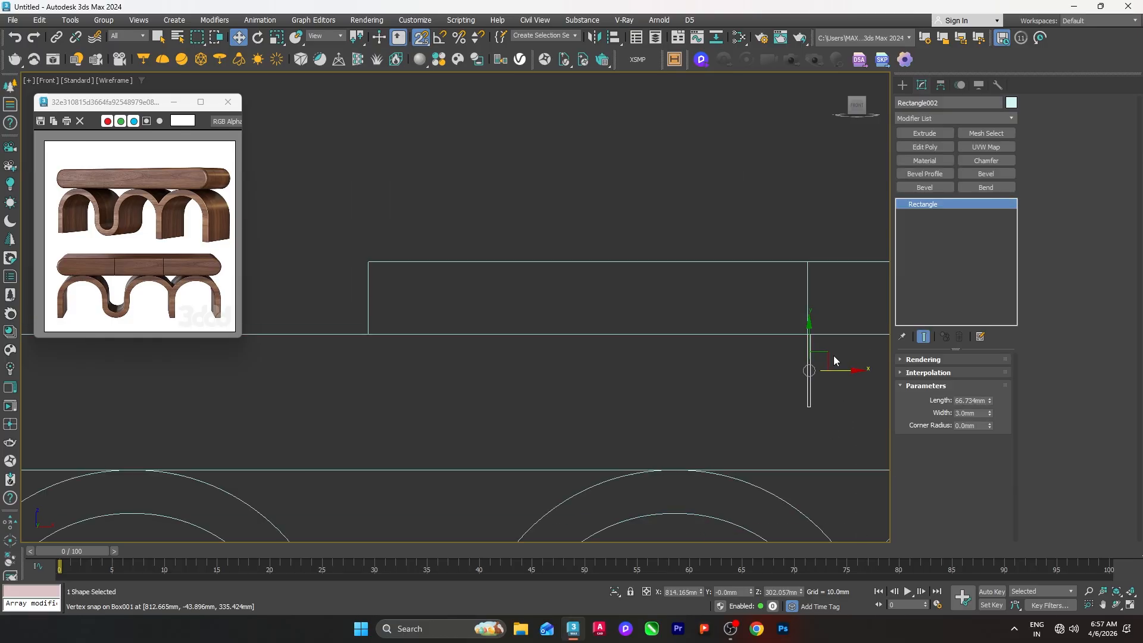
# - Clone the spacer rectangle as one instance to the left and snap it to the box's lower left corner
pyautogui.scroll(-3, 833, 356)
pyautogui.keyDown('shift'); pyautogui.moveTo(821, 362); pyautogui.dragTo(589, 372); pyautogui.keyUp('shift')
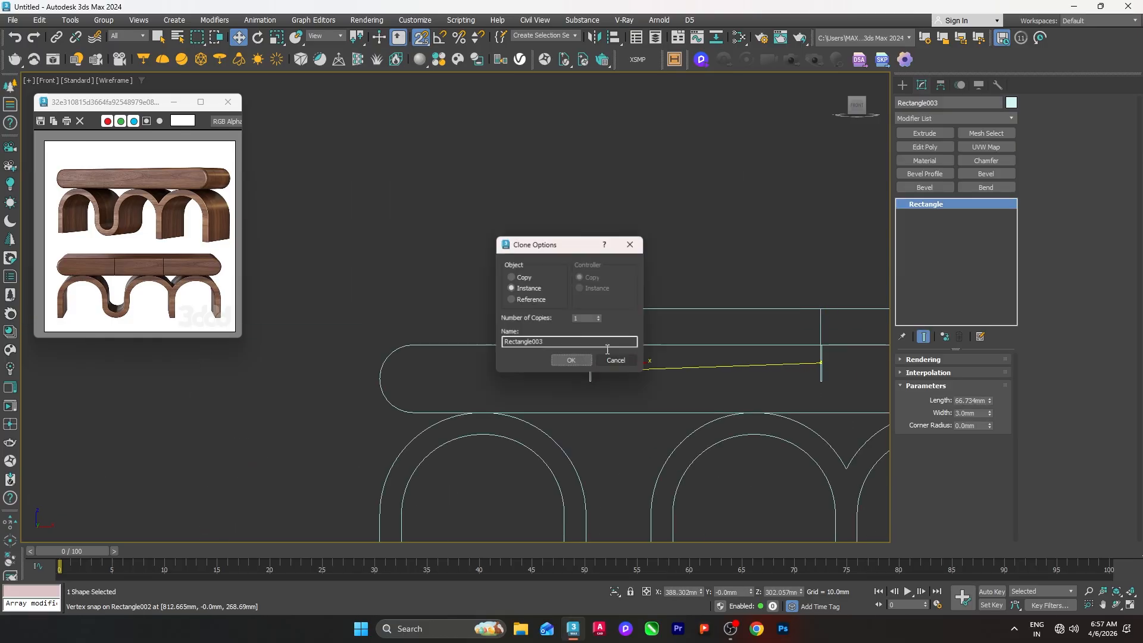
pyautogui.click(573, 362)
pyautogui.scroll(3, 605, 349)
pyautogui.scroll(3, 438, 383)
pyautogui.moveTo(435, 366); pyautogui.dragTo(538, 361)
pyautogui.click(593, 415)
# - Move the division box back over the tabletop outline to compare it with both spacers, and delete the box
pyautogui.scroll(-5, 592, 415)
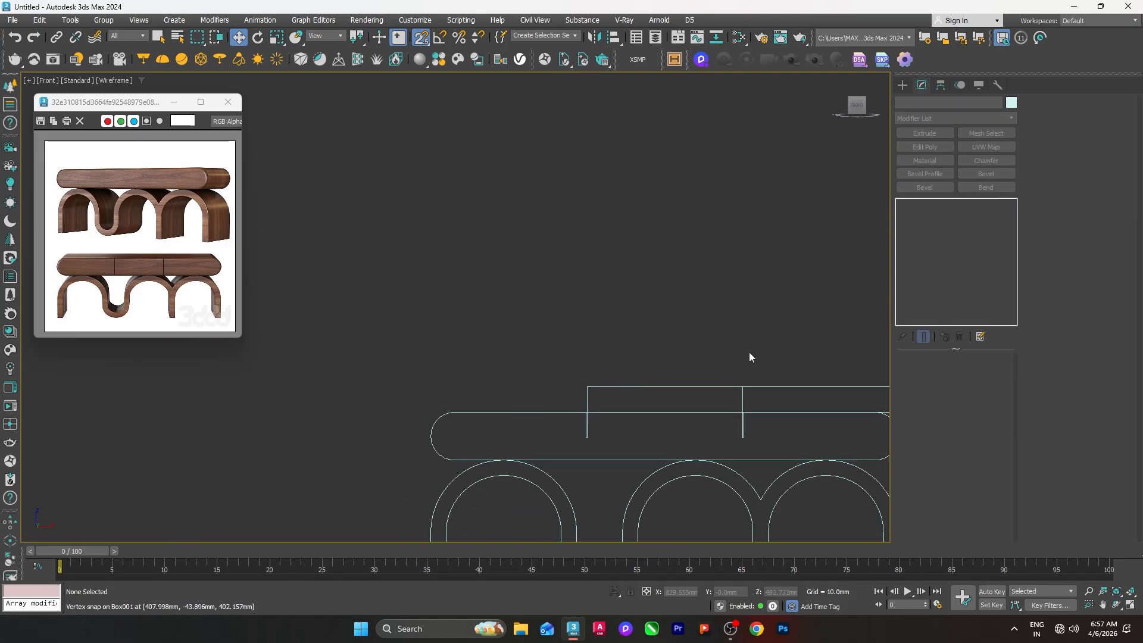
pyautogui.moveTo(749, 357); pyautogui.dragTo(657, 320, button='middle')
pyautogui.moveTo(651, 350); pyautogui.dragTo(492, 370)
pyautogui.press('s')
pyautogui.moveTo(577, 323); pyautogui.dragTo(575, 348)
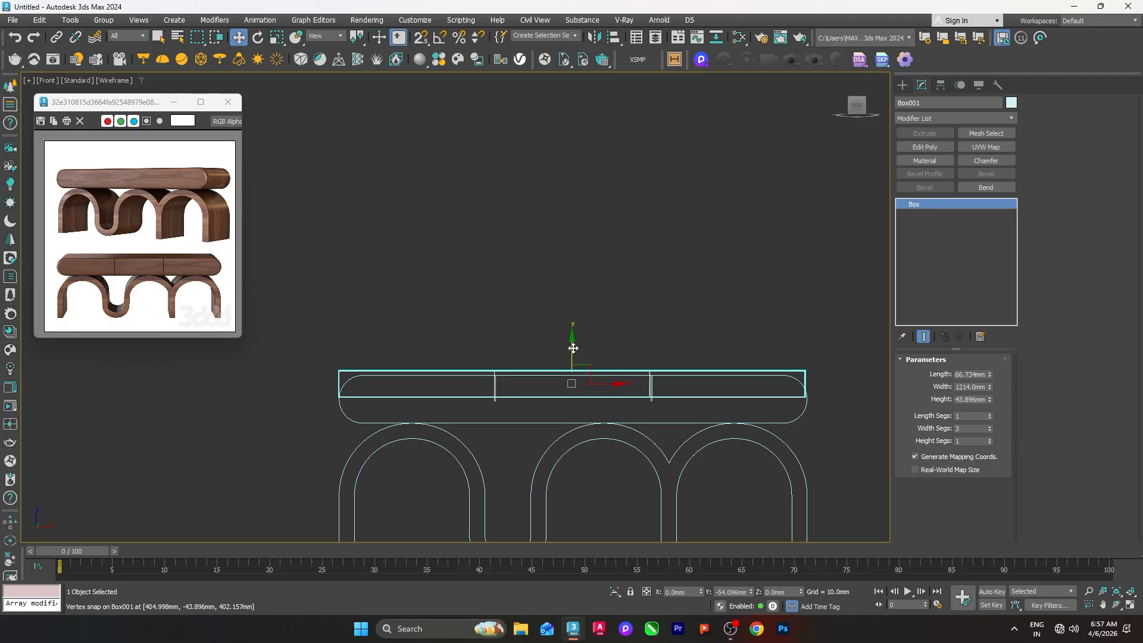
pyautogui.click(626, 314)
# - Enable adaptive interpolation on the rounded tabletop spline
pyautogui.click(804, 386)
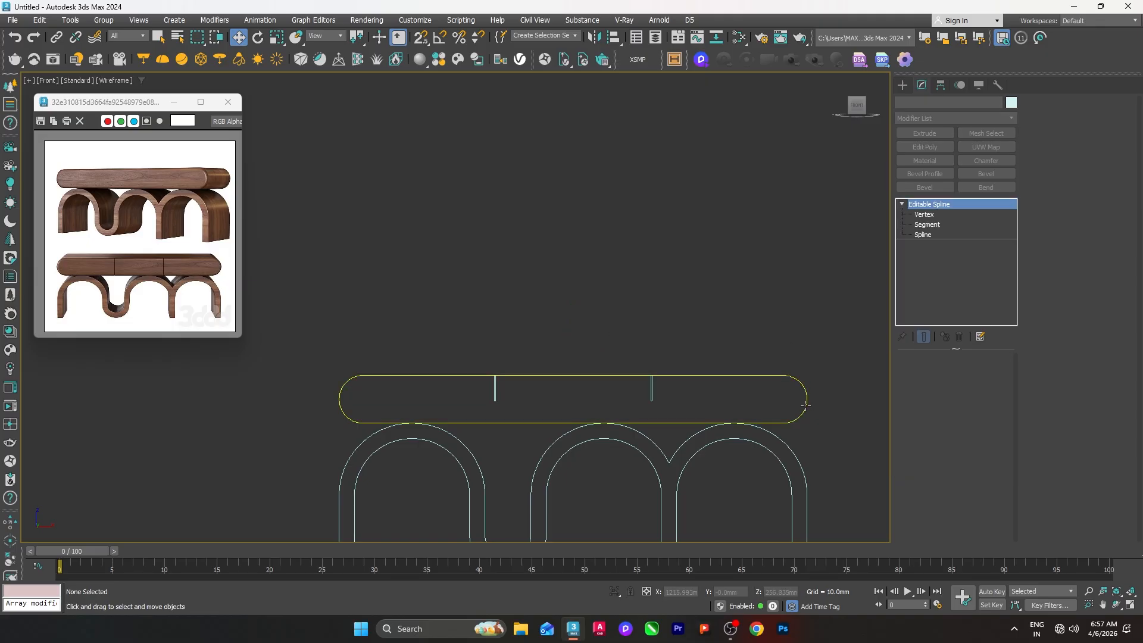
pyautogui.click(925, 377)
pyautogui.click(945, 410)
pyautogui.click(773, 302)
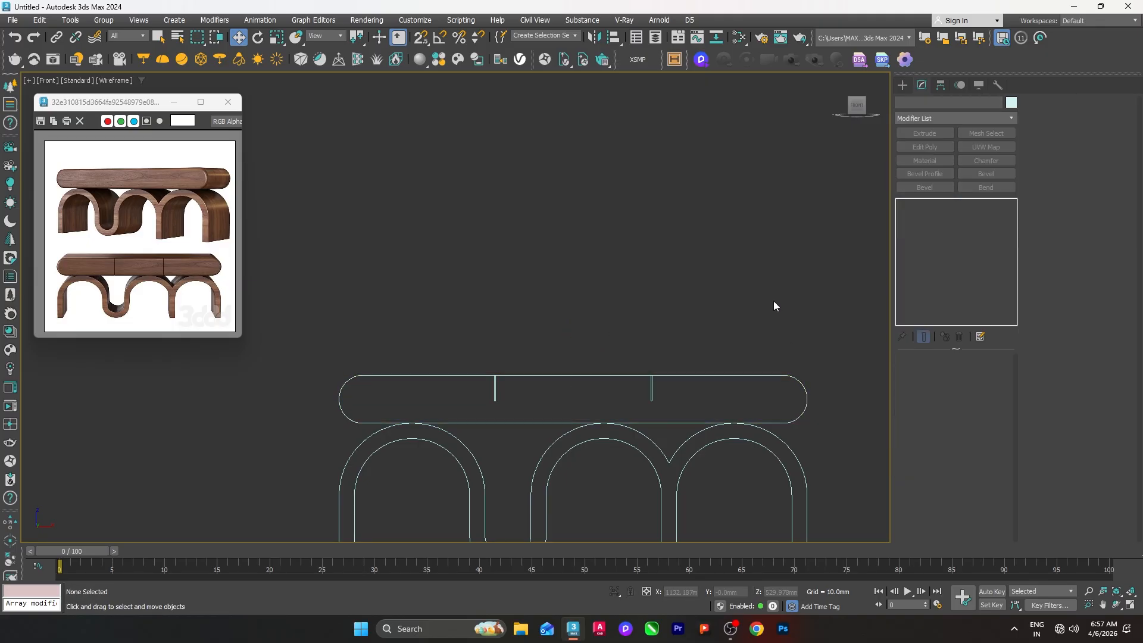
# - Clone the tabletop outline in place as an independent copy
pyautogui.moveTo(719, 311); pyautogui.dragTo(758, 206, button='middle')
pyautogui.click(718, 270)
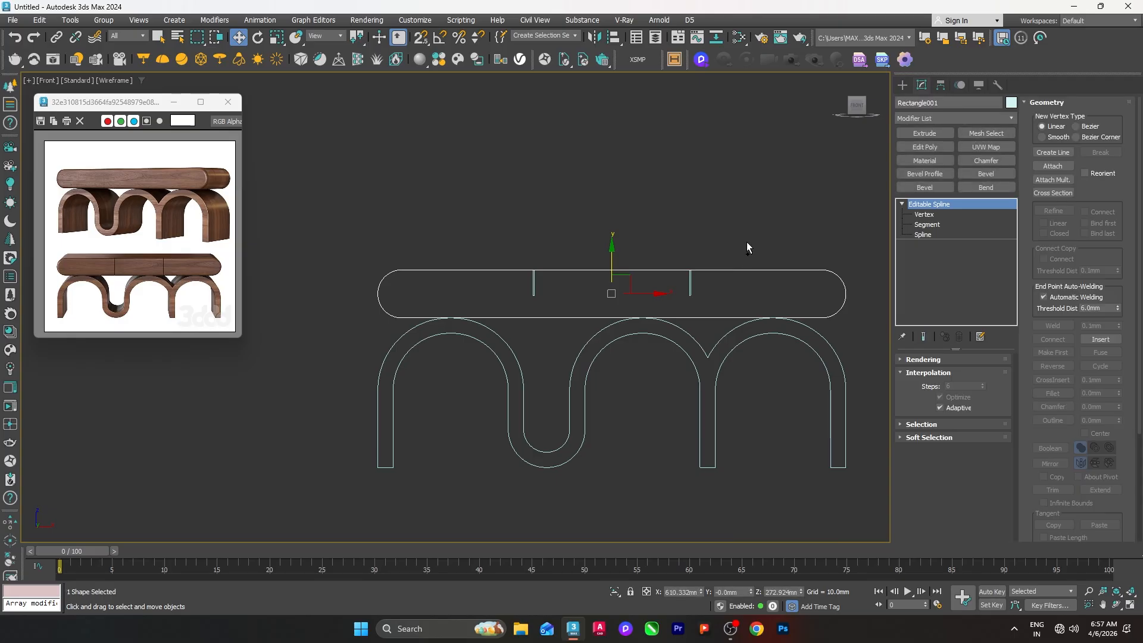
pyautogui.hotkey('ctrl', 'v')
pyautogui.click(526, 283)
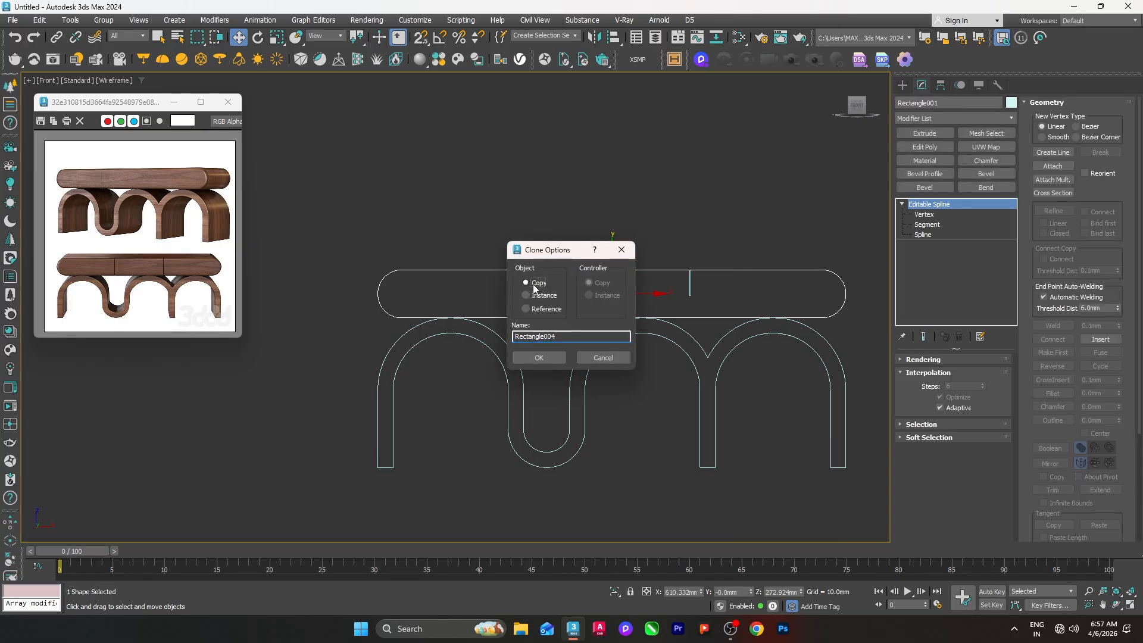
pyautogui.click(541, 357)
# - Lengthen the spacer rectangles to about 248 mm so they cross the whole tabletop, and convert the right one to an editable spline
pyautogui.click(690, 281)
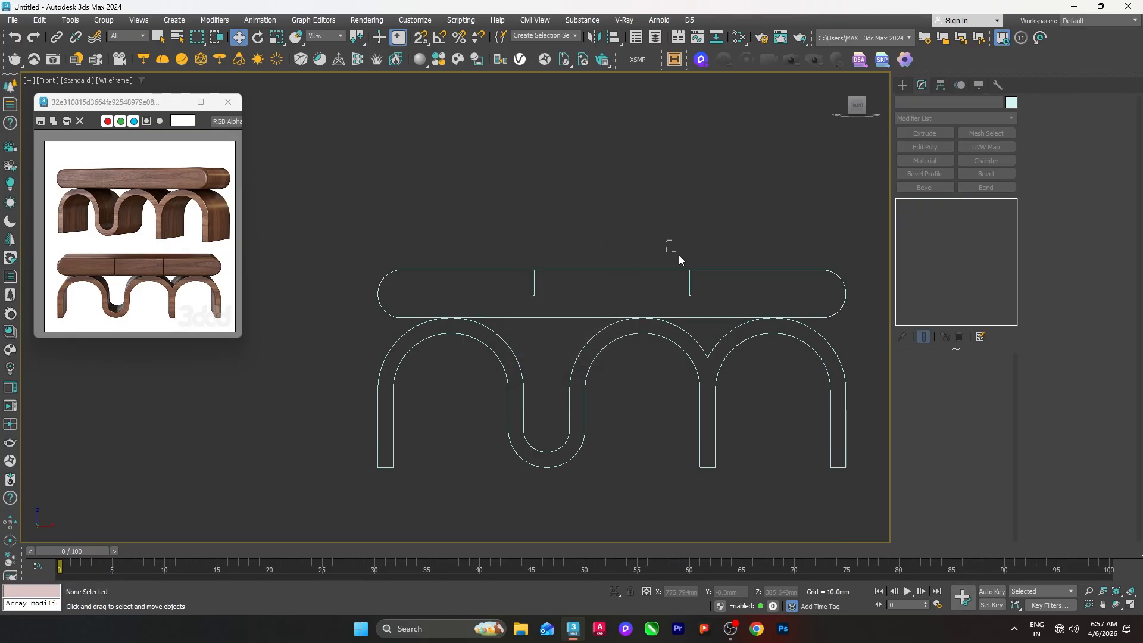
pyautogui.moveTo(988, 385); pyautogui.dragTo(986, 250)
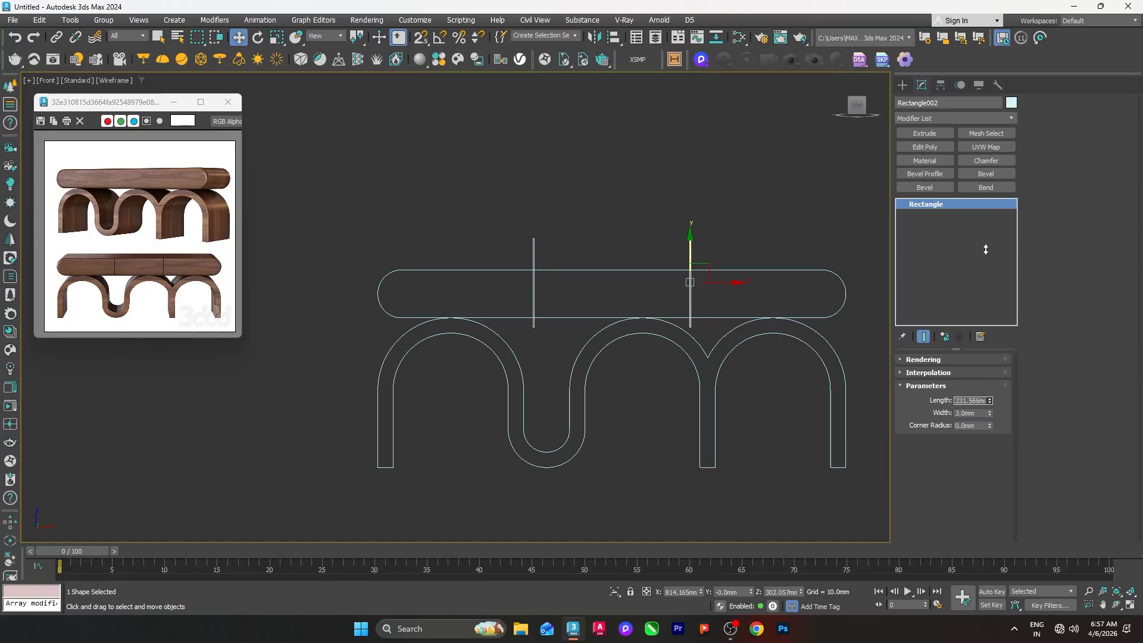
pyautogui.scroll(6, 715, 316)
pyautogui.moveTo(669, 288); pyautogui.dragTo(719, 342, button='middle')
pyautogui.rightClick(759, 333)
pyautogui.moveTo(780, 479)
pyautogui.click(893, 480)
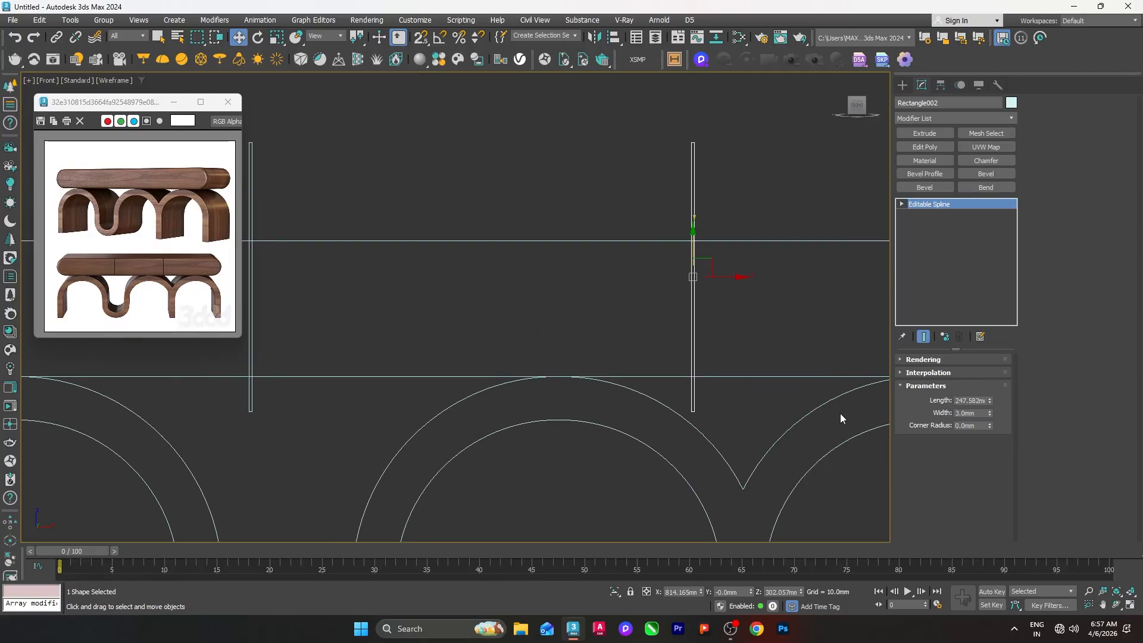
# - Attach the left spacer and one tabletop outline to the right spacer's spline, and check the result with a trial move that is undone
pyautogui.rightClick(755, 331)
pyautogui.click(739, 351)
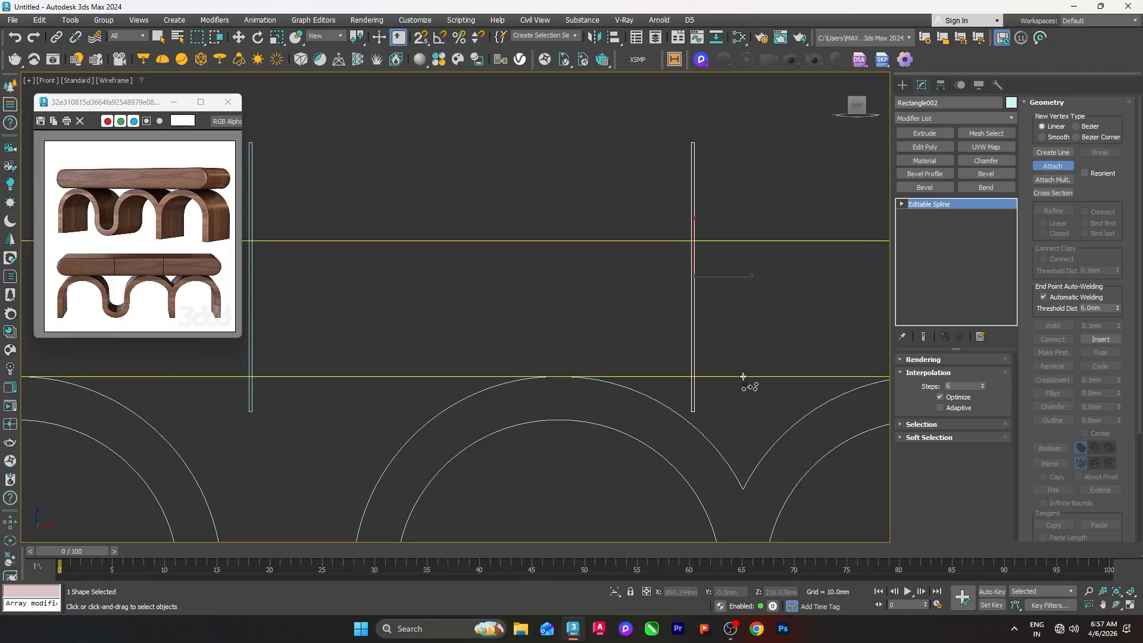
pyautogui.scroll(-4, 743, 376)
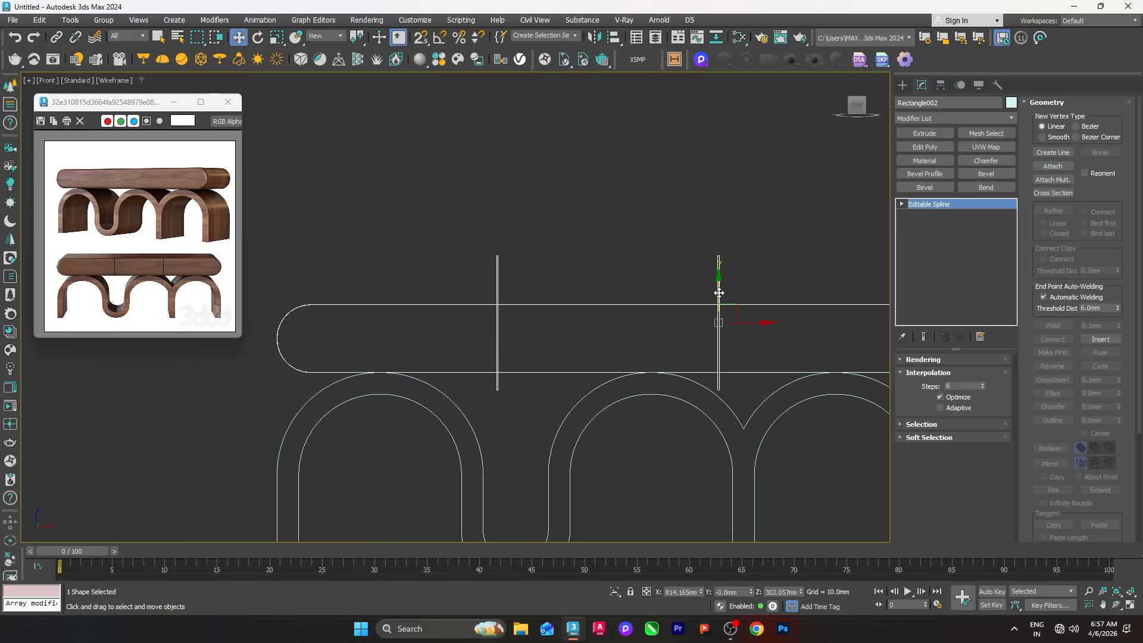
pyautogui.moveTo(719, 293); pyautogui.dragTo(719, 199)
pyautogui.hotkey('ctrl', 'z')
# - Trim the spacer ends outside the tabletop and the outline pieces between the spacer lines, leaving three separate drawer outlines
pyautogui.click(901, 204)
pyautogui.click(923, 234)
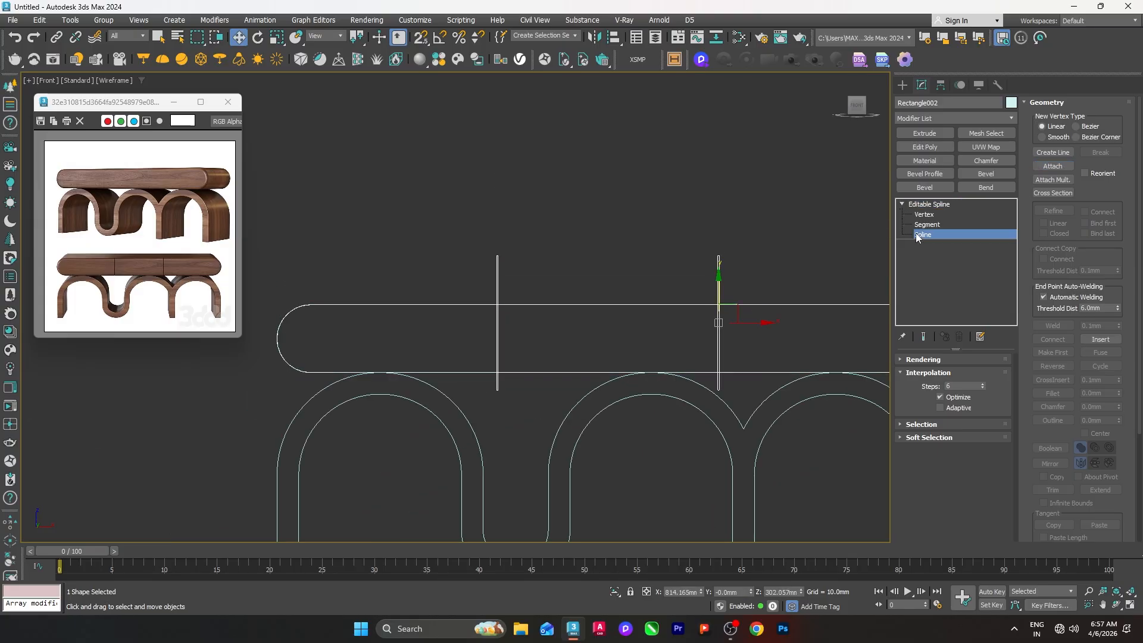
pyautogui.scroll(-5, 1054, 454)
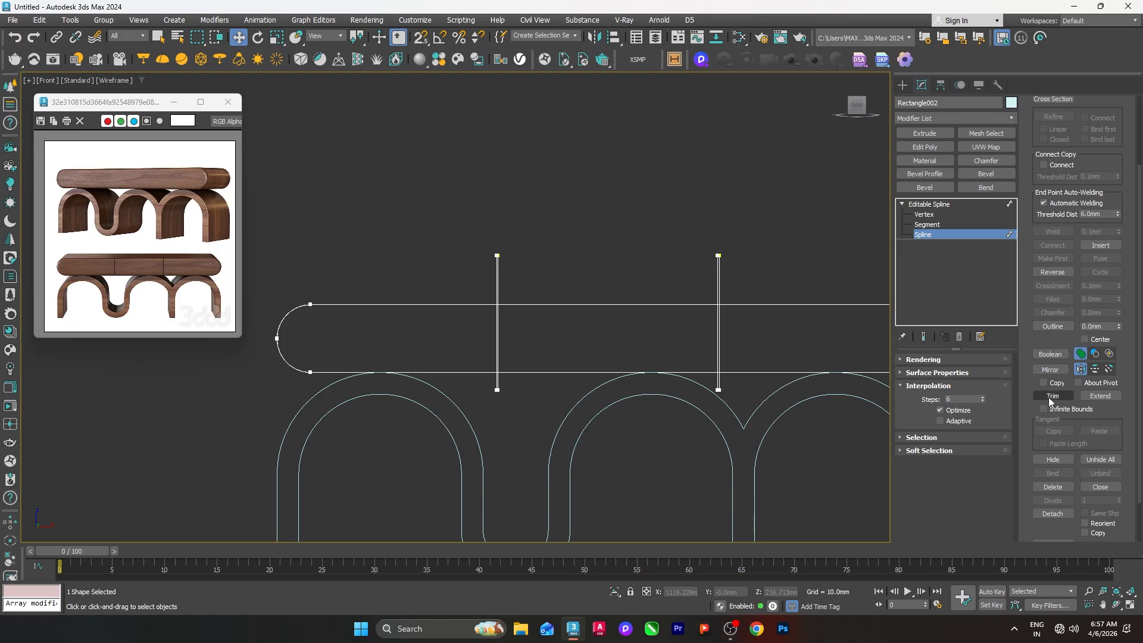
pyautogui.scroll(5, 714, 384)
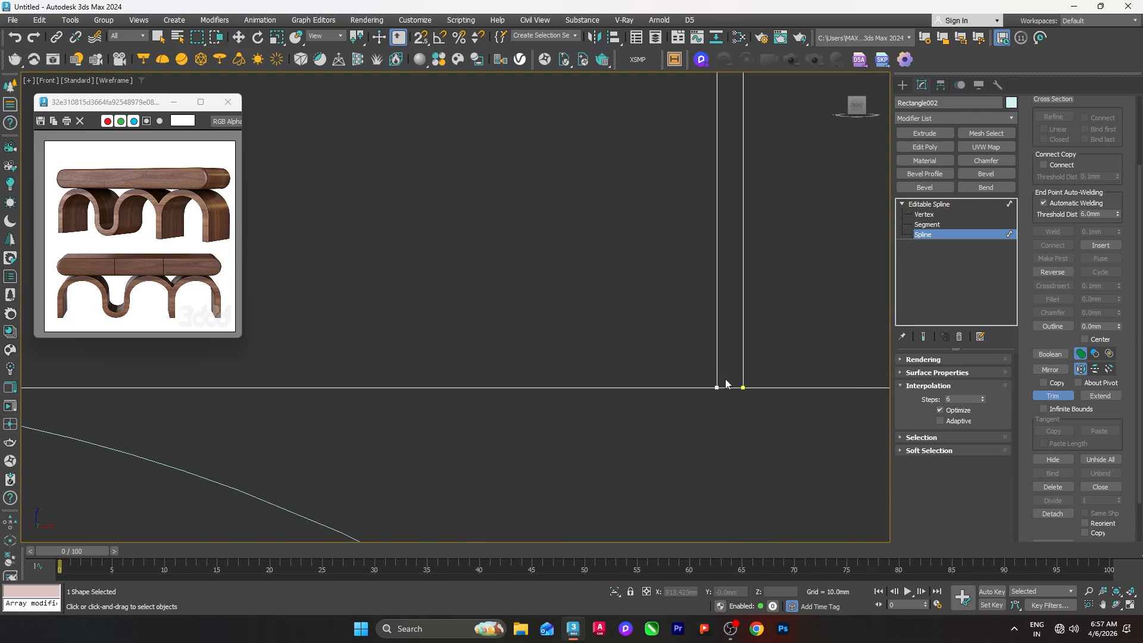
pyautogui.scroll(-6, 707, 405)
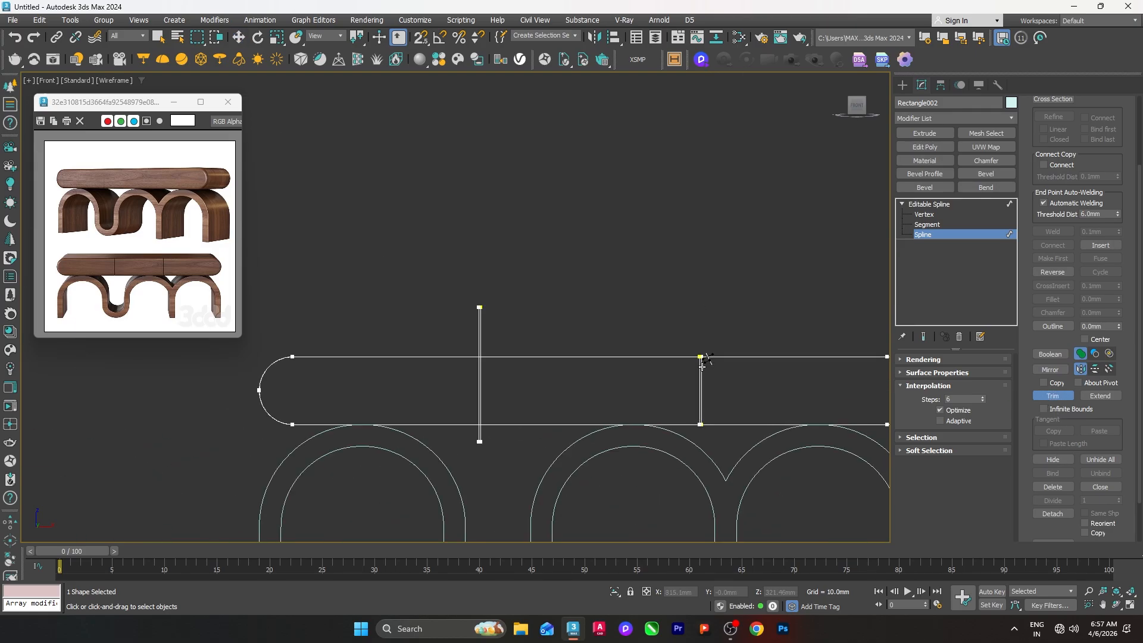
pyautogui.scroll(10, 702, 364)
pyautogui.scroll(-9, 683, 257)
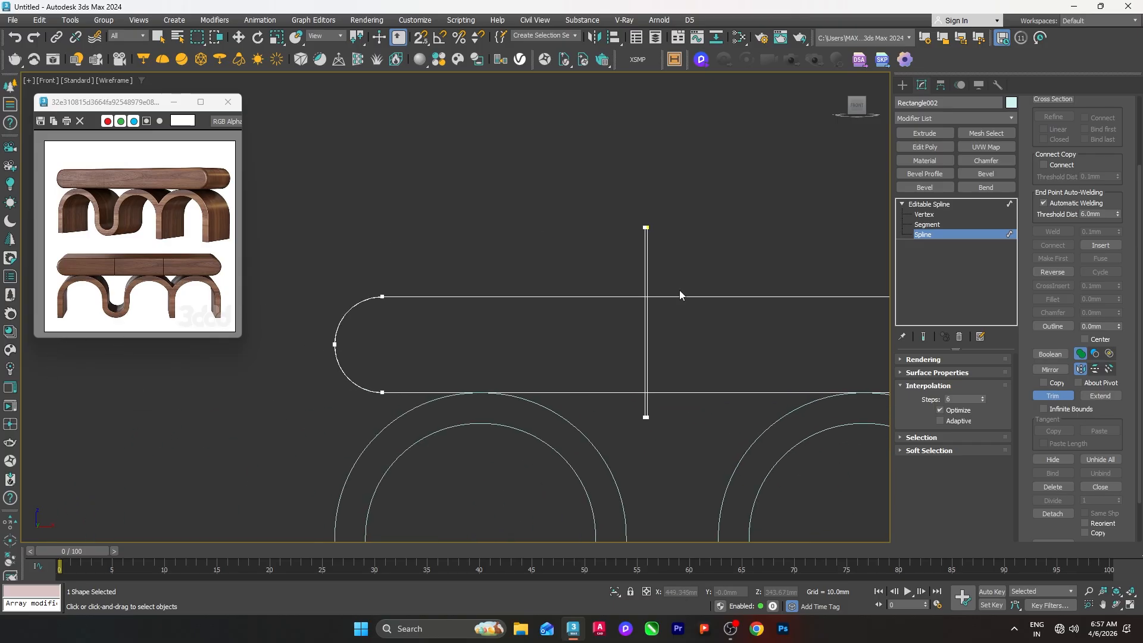
pyautogui.scroll(8, 647, 293)
pyautogui.scroll(-8, 733, 441)
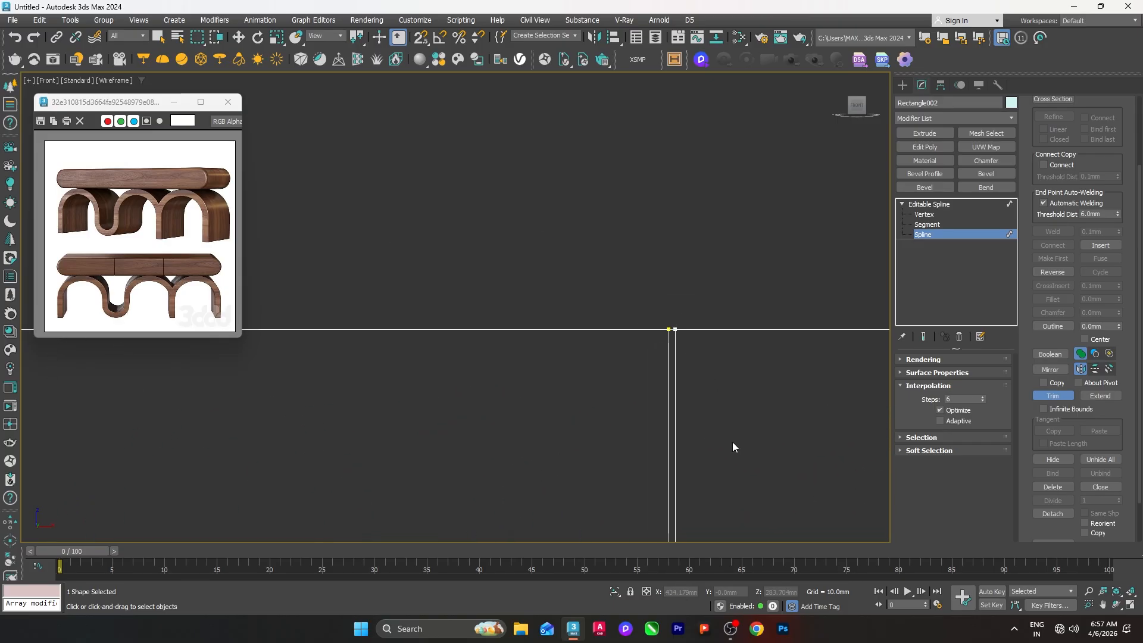
pyautogui.scroll(8, 730, 327)
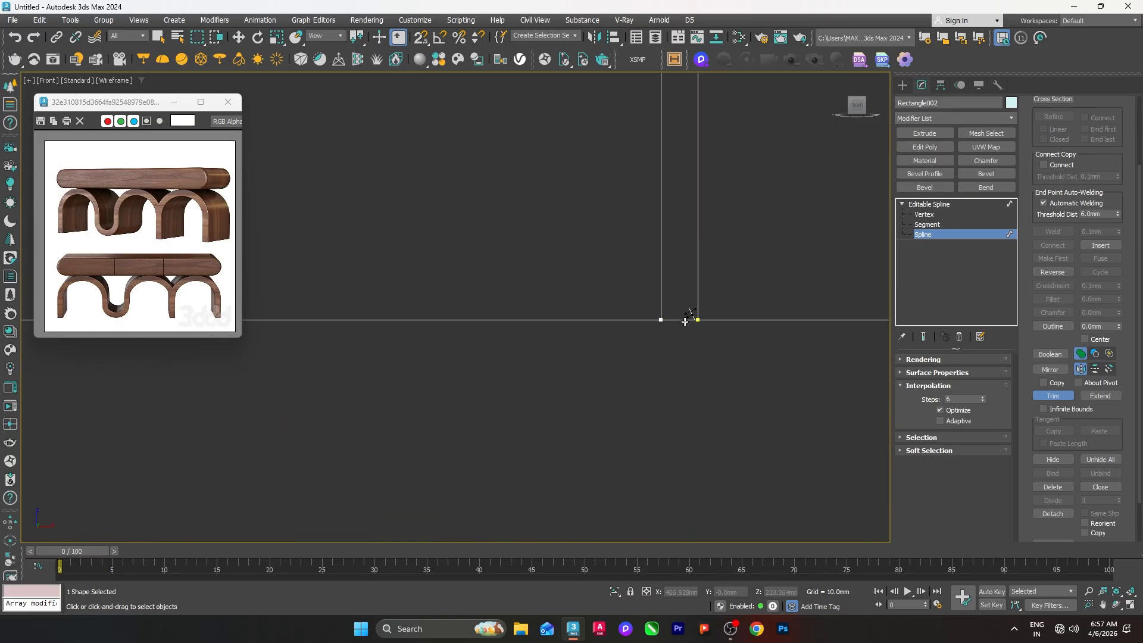
pyautogui.scroll(-8, 679, 369)
# - Weld the vertices at both spacer gaps, change them to Corner type, and leave vertex editing
pyautogui.click(920, 215)
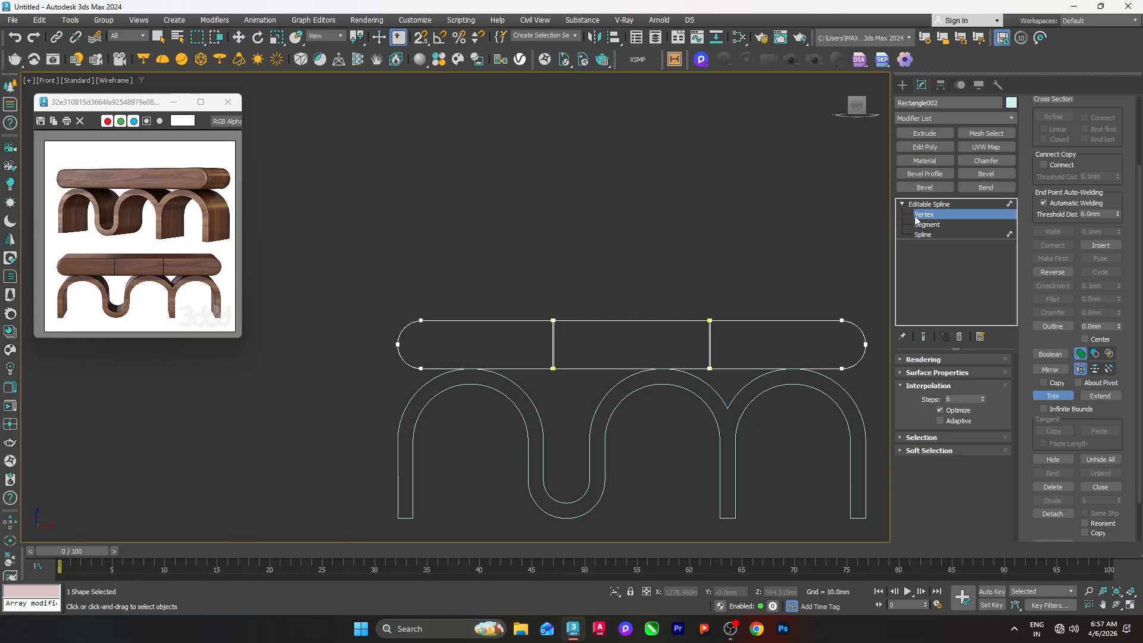
pyautogui.moveTo(516, 275); pyautogui.dragTo(570, 386)
pyautogui.keyDown('ctrl'); pyautogui.moveTo(641, 277); pyautogui.dragTo(735, 390); pyautogui.keyUp('ctrl')
pyautogui.rightClick(693, 279)
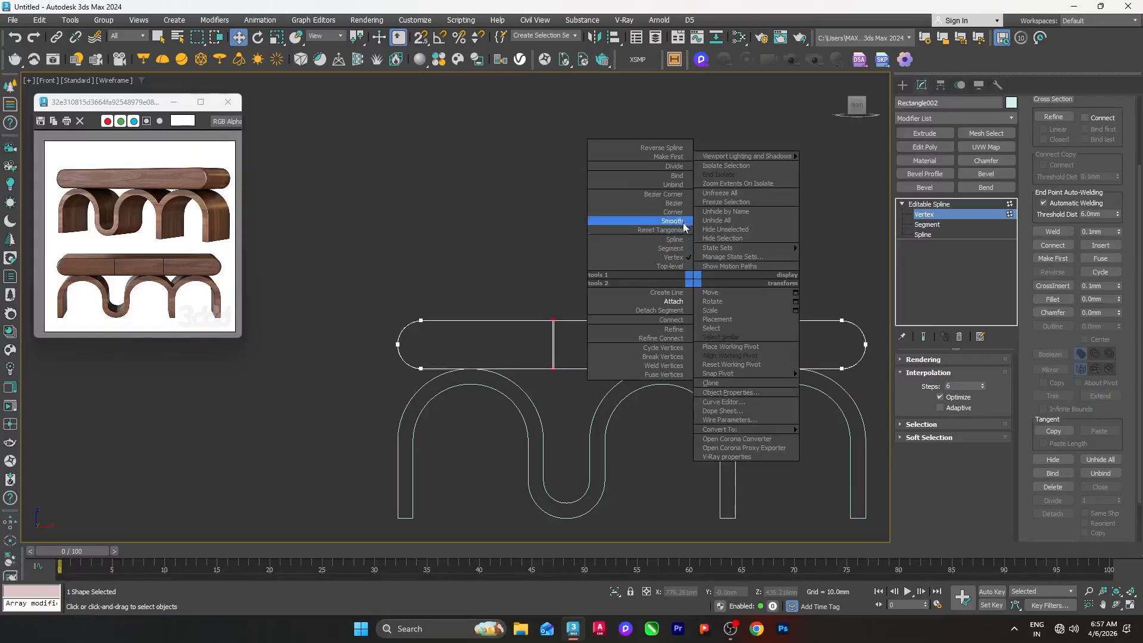
pyautogui.click(662, 366)
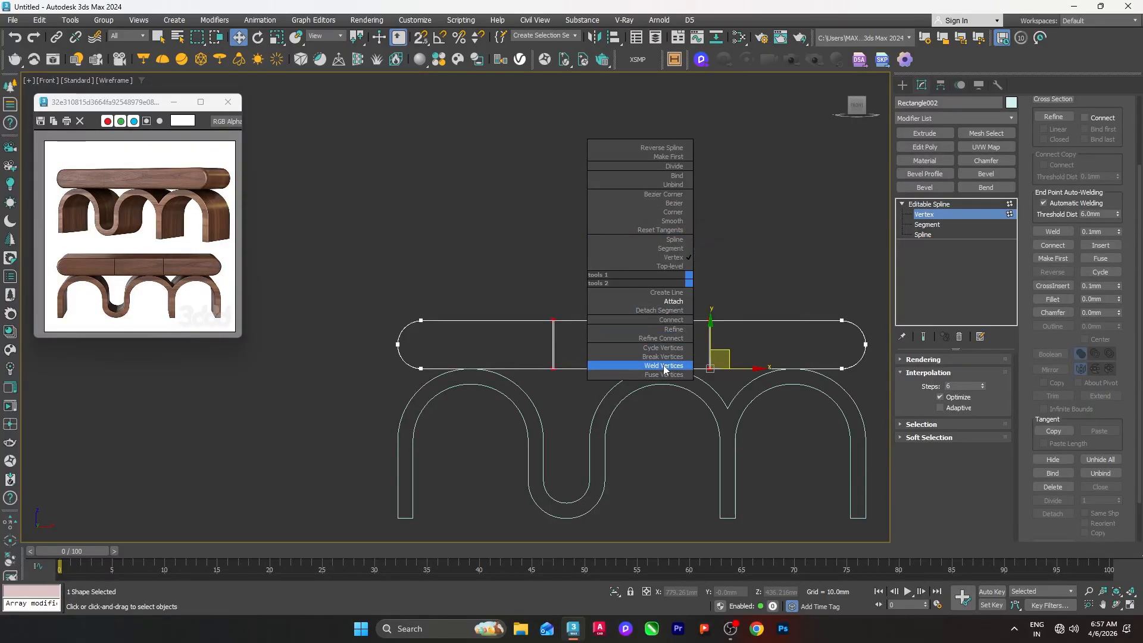
pyautogui.rightClick(662, 259)
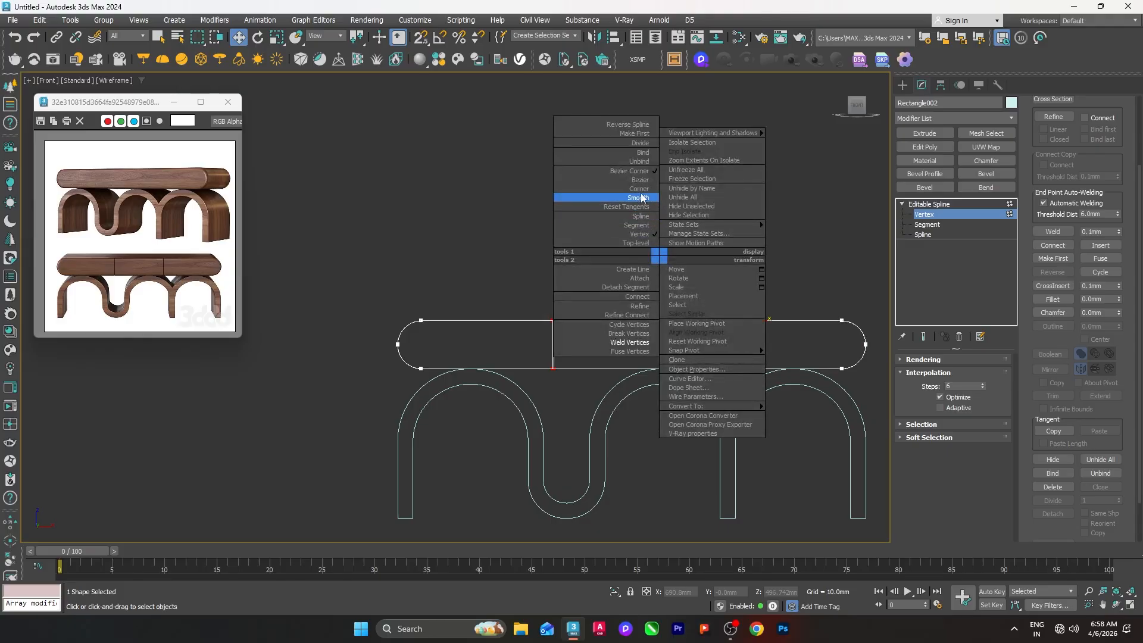
pyautogui.click(632, 198)
pyautogui.click(748, 256)
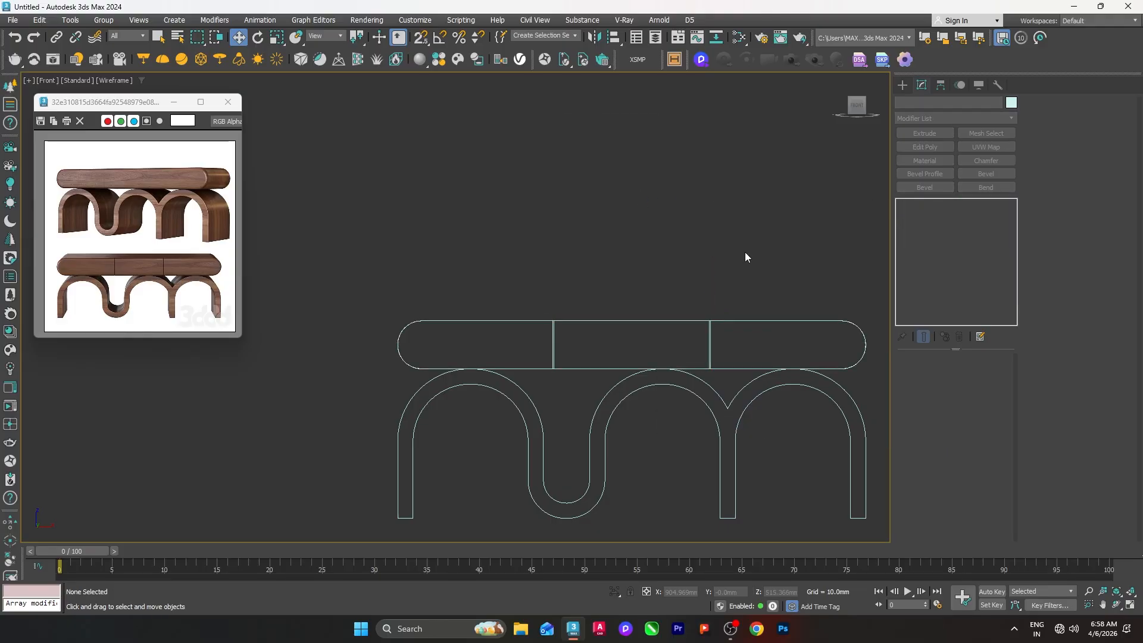
# - In a shaded perspective view, move the three-part drawer outline forward along the Y axis, out in front of the legs
pyautogui.press('p')
pyautogui.press('F3')
pyautogui.moveTo(742, 251)
pyautogui.keyDown('alt'); pyautogui.mouseDown(button='middle')
pyautogui.moveTo(621, 321)
pyautogui.moveTo(727, 306)
pyautogui.moveTo(781, 357)
pyautogui.mouseUp(button='middle'); pyautogui.keyUp('alt')
pyautogui.press('F3')
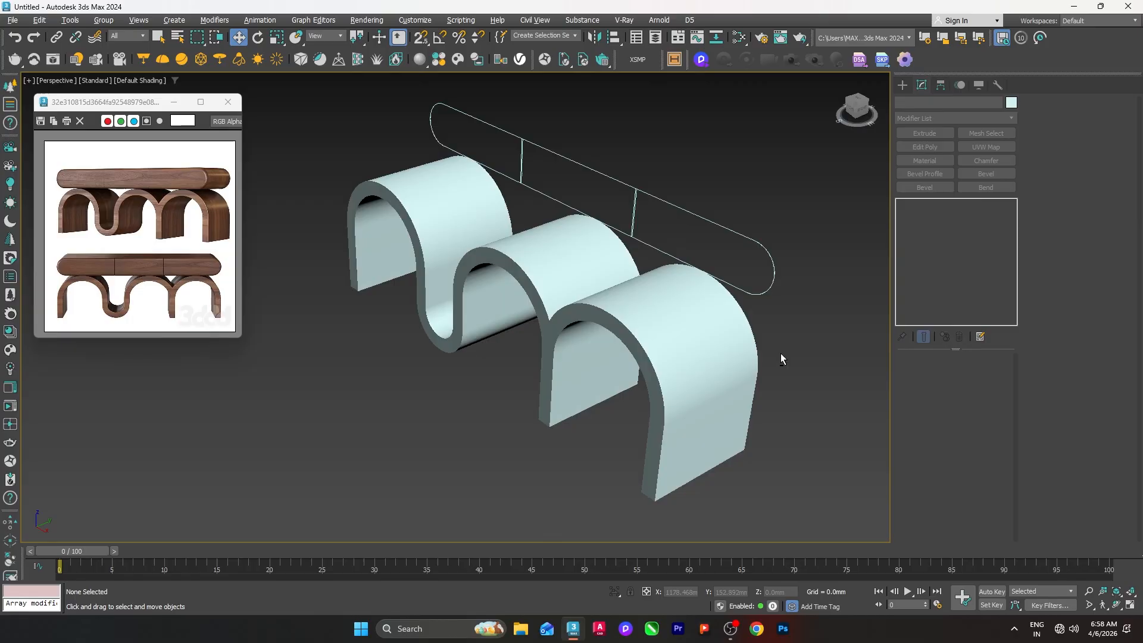
pyautogui.click(629, 219)
pyautogui.moveTo(658, 188); pyautogui.dragTo(683, 226, button='middle')
pyautogui.press('s')
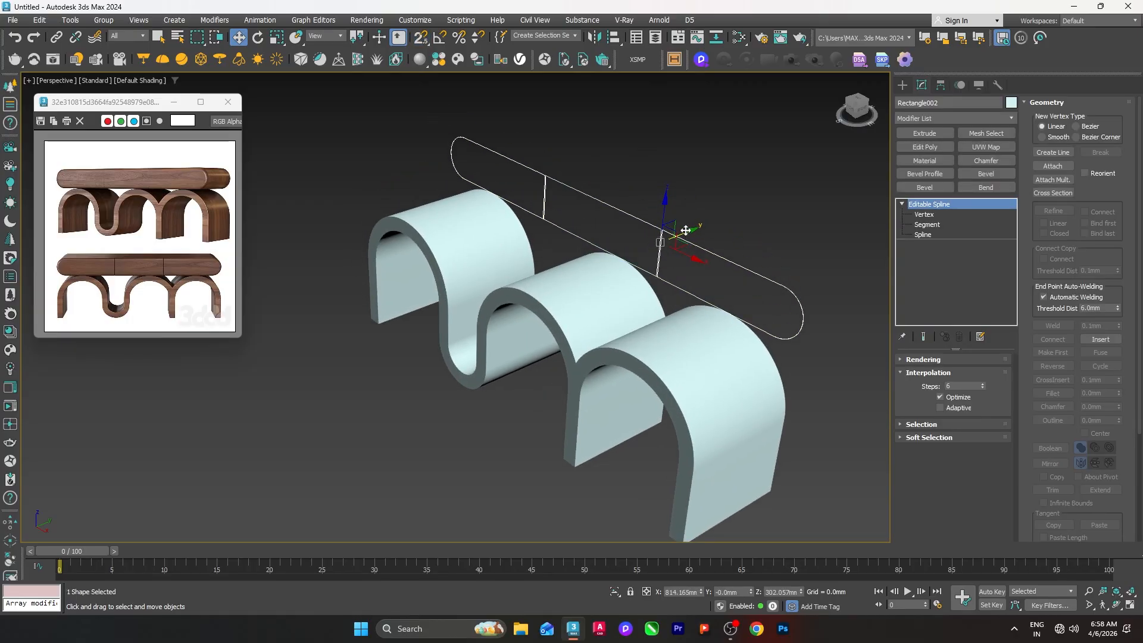
pyautogui.moveTo(685, 230); pyautogui.dragTo(515, 282)
# - Extrude the undivided tabletop outline above the legs by 280 mm
pyautogui.click(722, 256)
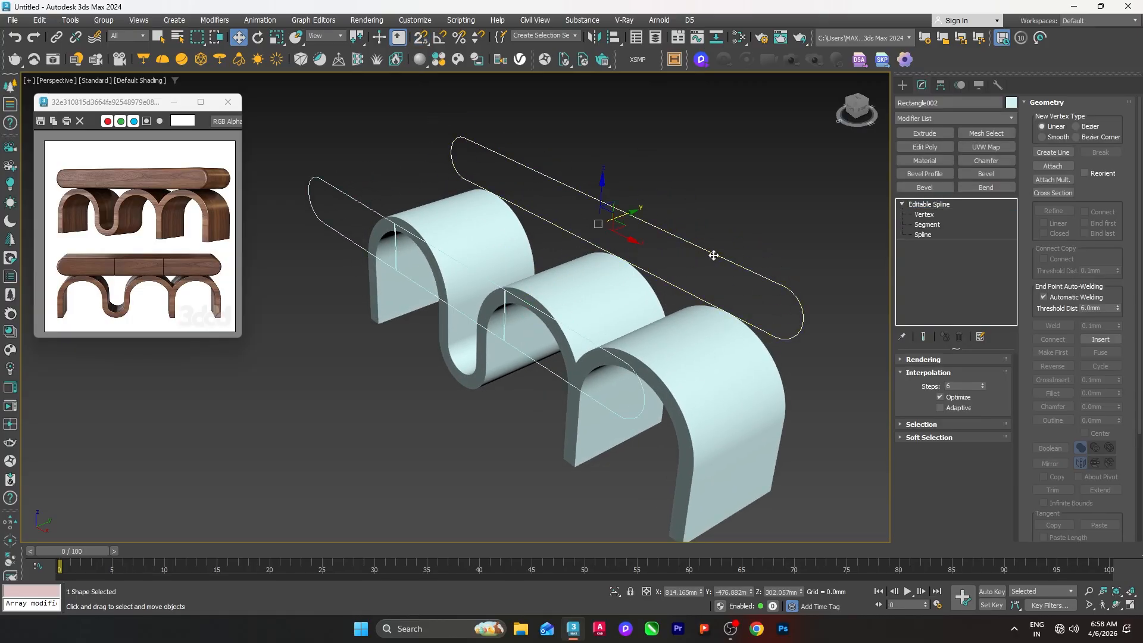
pyautogui.click(933, 134)
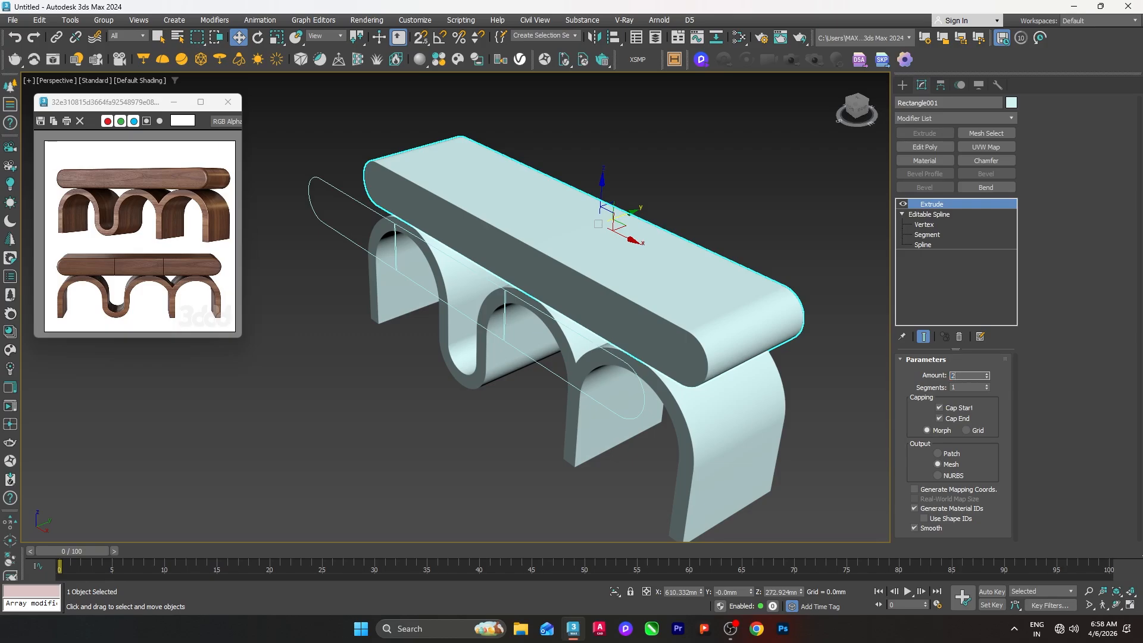
pyautogui.press('Return')
pyautogui.click(763, 202)
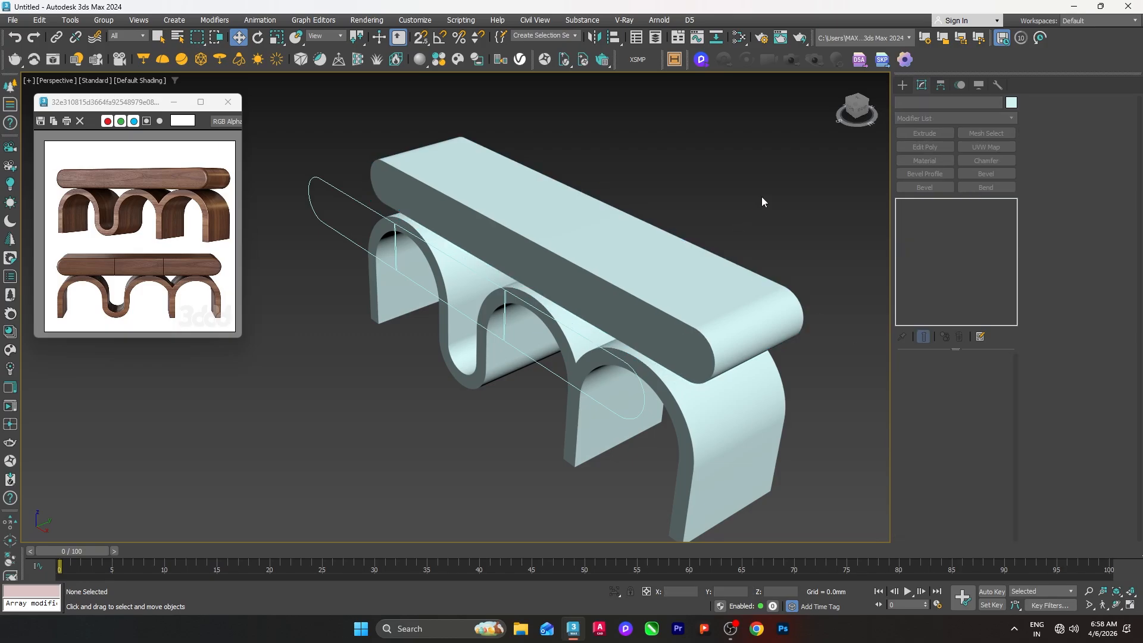
# - Extrude the three-part drawer outline by 18 mm
pyautogui.click(643, 397)
pyautogui.click(927, 134)
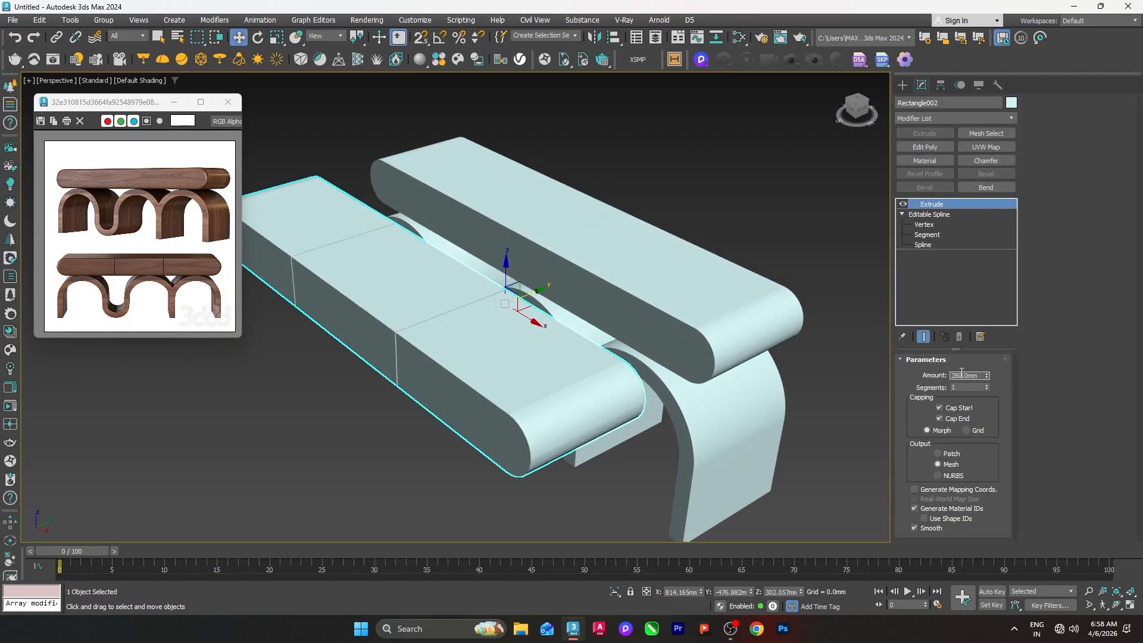
pyautogui.write('8')
pyautogui.press('Return')
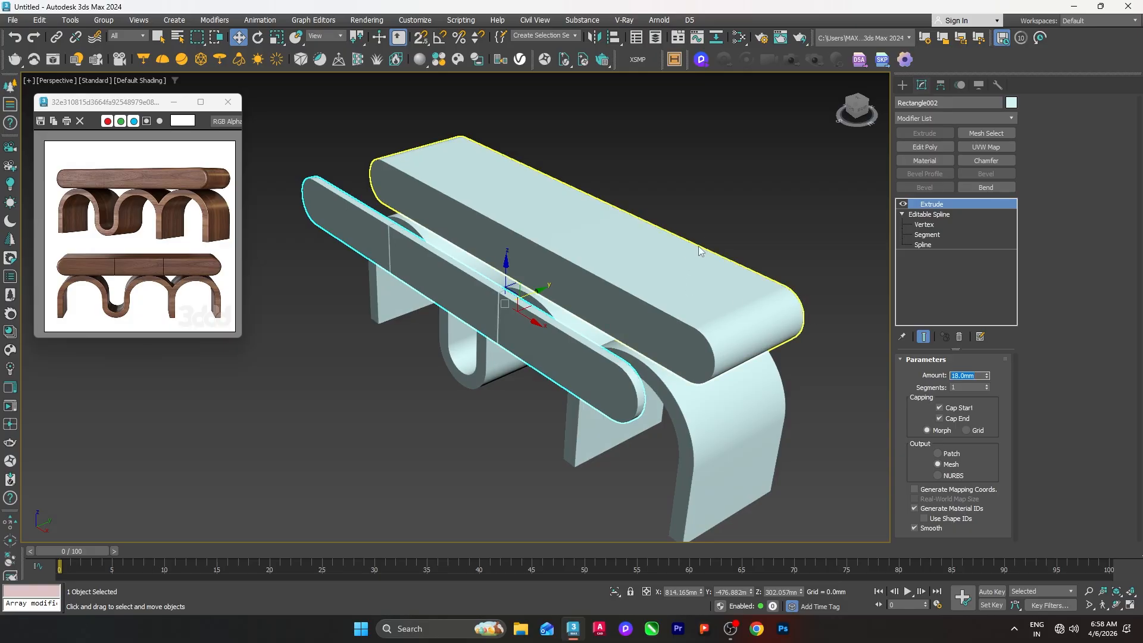
# - Align the three-part drawer front to the legs along Y only, matching minimum to minimum, and deselect it
pyautogui.hotkey('alt', 'a')
pyautogui.click(725, 401)
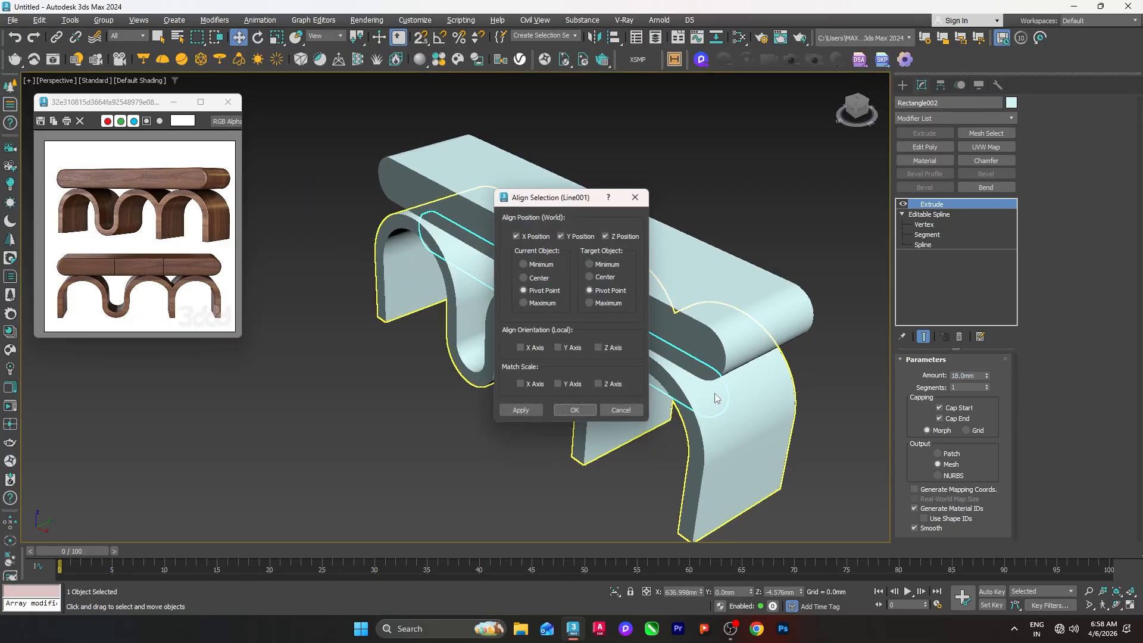
pyautogui.click(589, 264)
pyautogui.click(523, 264)
pyautogui.click(606, 236)
pyautogui.moveTo(547, 197); pyautogui.dragTo(802, 199)
pyautogui.click(840, 416)
pyautogui.click(811, 220)
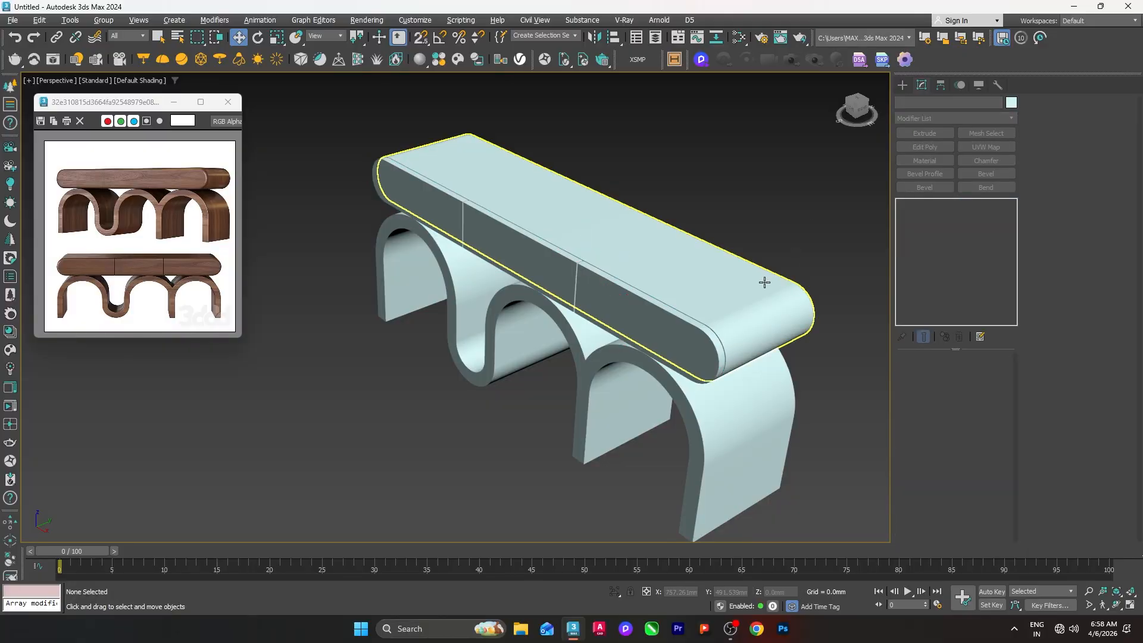
# - Turn on adaptive interpolation for the three-part drawer outline and leave its vertex editing
pyautogui.scroll(3, 735, 355)
pyautogui.press('s')
pyautogui.scroll(3, 706, 349)
pyautogui.click(705, 347)
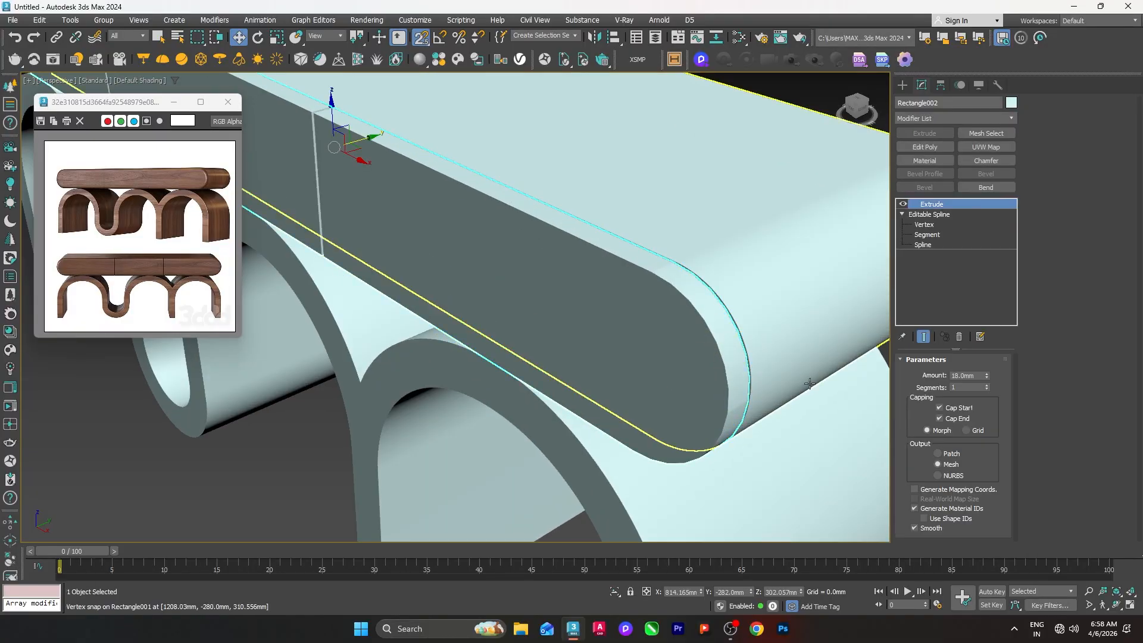
pyautogui.click(923, 225)
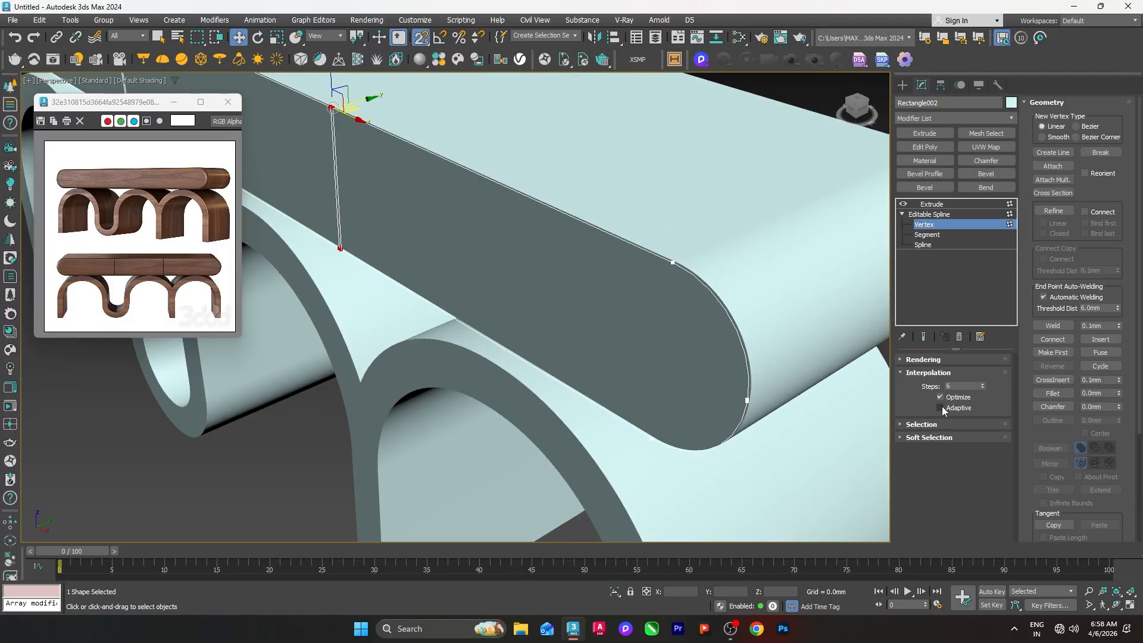
pyautogui.click(941, 408)
pyautogui.click(925, 226)
pyautogui.click(749, 242)
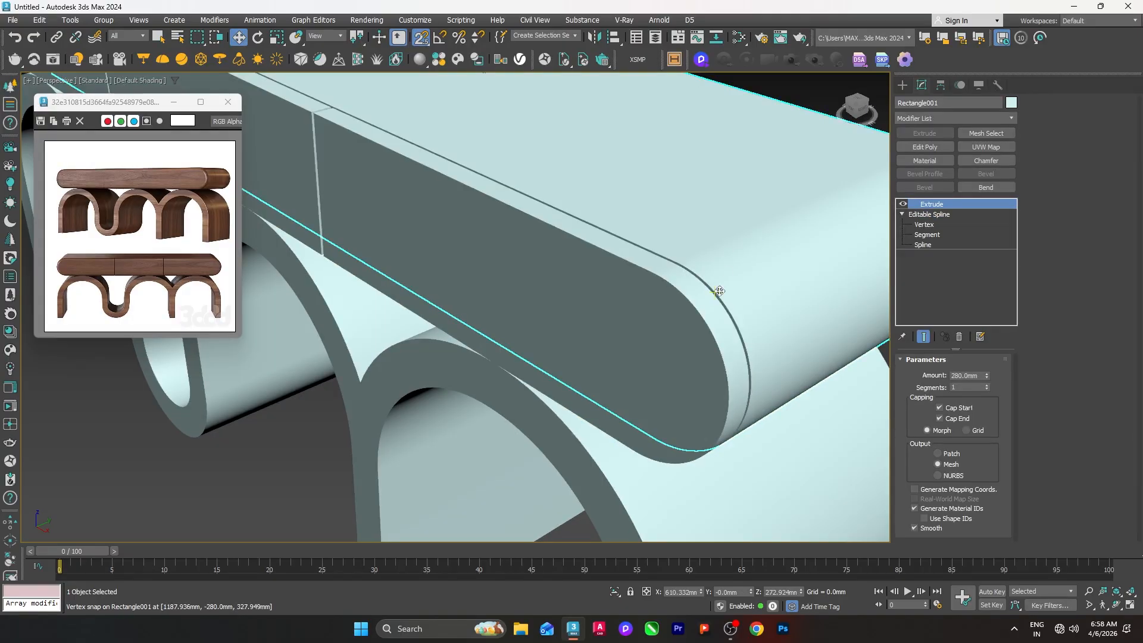
# - Add an Edit Poly modifier to the extruded drawer fronts and start editing their edges
pyautogui.scroll(-5, 717, 291)
pyautogui.click(747, 205)
pyautogui.click(696, 304)
pyautogui.click(925, 147)
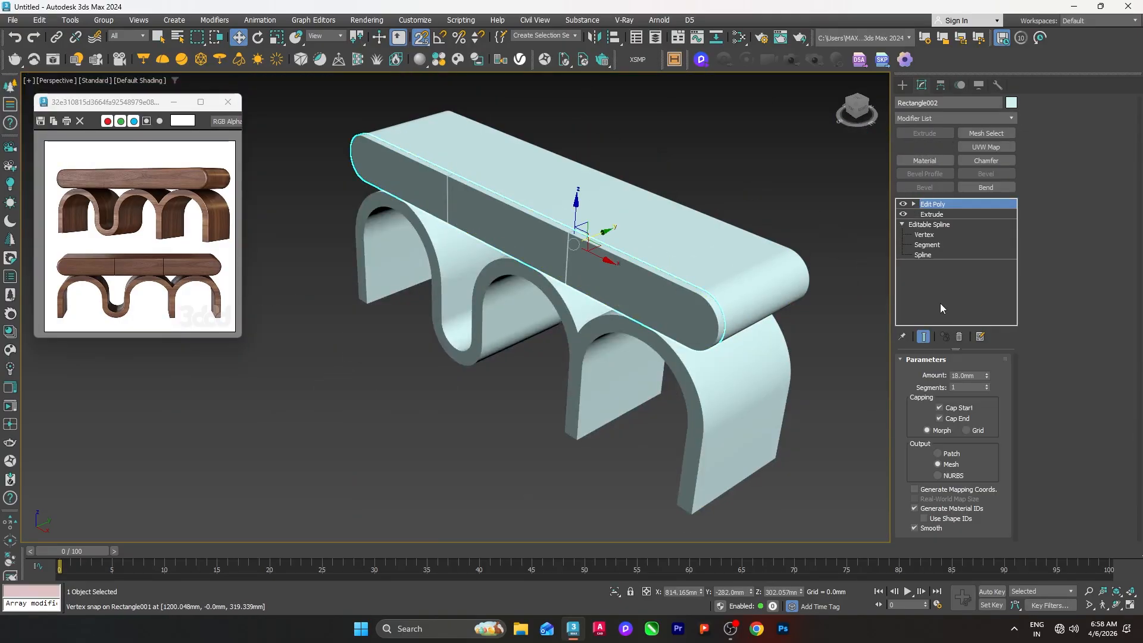
pyautogui.click(937, 386)
pyautogui.keyDown('alt'); pyautogui.moveTo(655, 357); pyautogui.dragTo(653, 305, button='middle'); pyautogui.keyUp('alt')
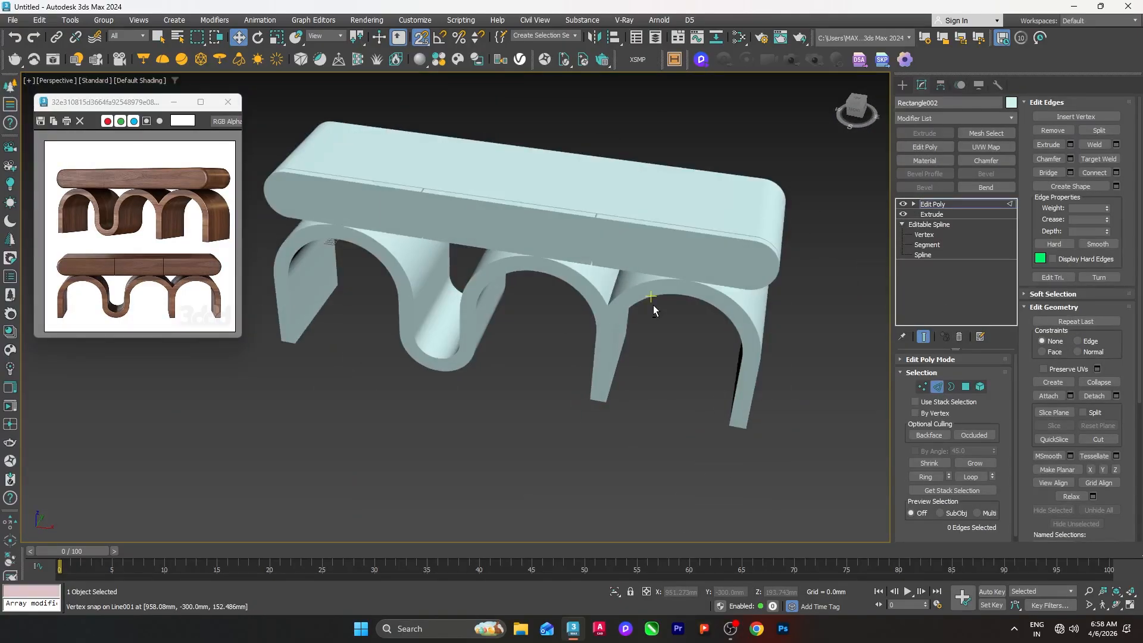
# - Select the outline edges along the front faces of all three drawer fronts, using the top view
pyautogui.press('t')
pyautogui.scroll(-4, 653, 305)
pyautogui.moveTo(667, 363)
pyautogui.mouseDown(button='middle')
pyautogui.moveTo(792, 320)
pyautogui.moveTo(770, 331)
pyautogui.mouseUp(button='middle')
pyautogui.press('F3')
pyautogui.press('g')
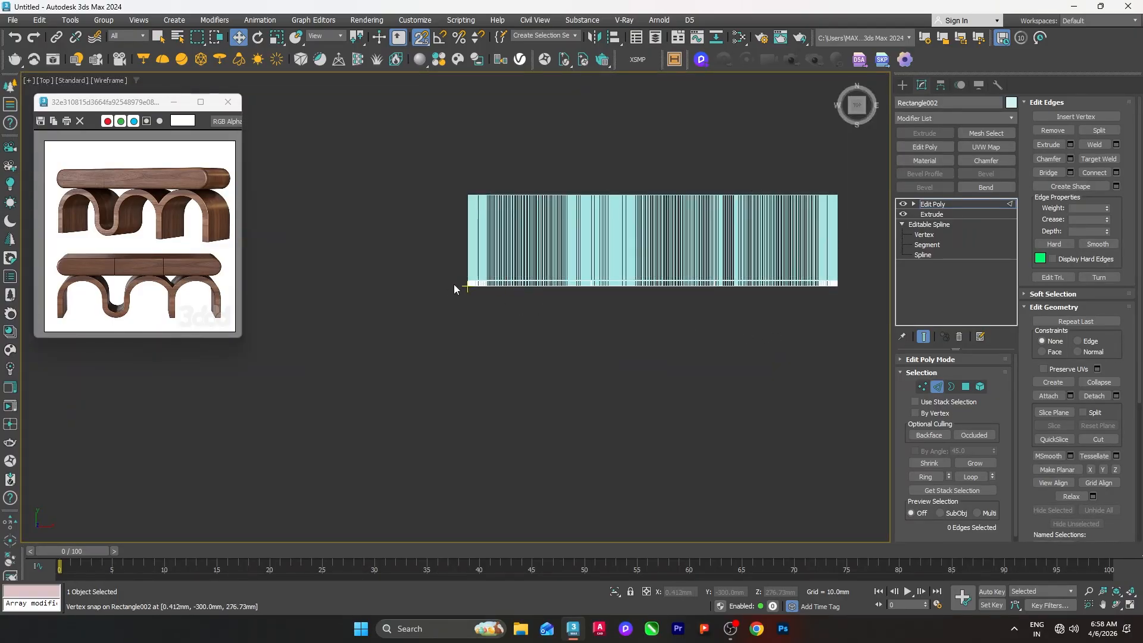
pyautogui.moveTo(827, 340); pyautogui.dragTo(855, 351)
pyautogui.moveTo(795, 360)
pyautogui.mouseDown(button='middle')
pyautogui.moveTo(625, 390)
pyautogui.moveTo(631, 399)
pyautogui.moveTo(583, 245)
pyautogui.mouseUp(button='middle')
pyautogui.press('p')
pyautogui.press('z')
pyautogui.press('F3')
pyautogui.press('F3')
pyautogui.keyDown('alt'); pyautogui.moveTo(584, 245); pyautogui.dragTo(624, 387); pyautogui.keyUp('alt')
pyautogui.moveTo(582, 408); pyautogui.dragTo(827, 424, button='middle')
pyautogui.keyDown('alt'); pyautogui.moveTo(534, 207); pyautogui.dragTo(740, 375); pyautogui.keyUp('alt')
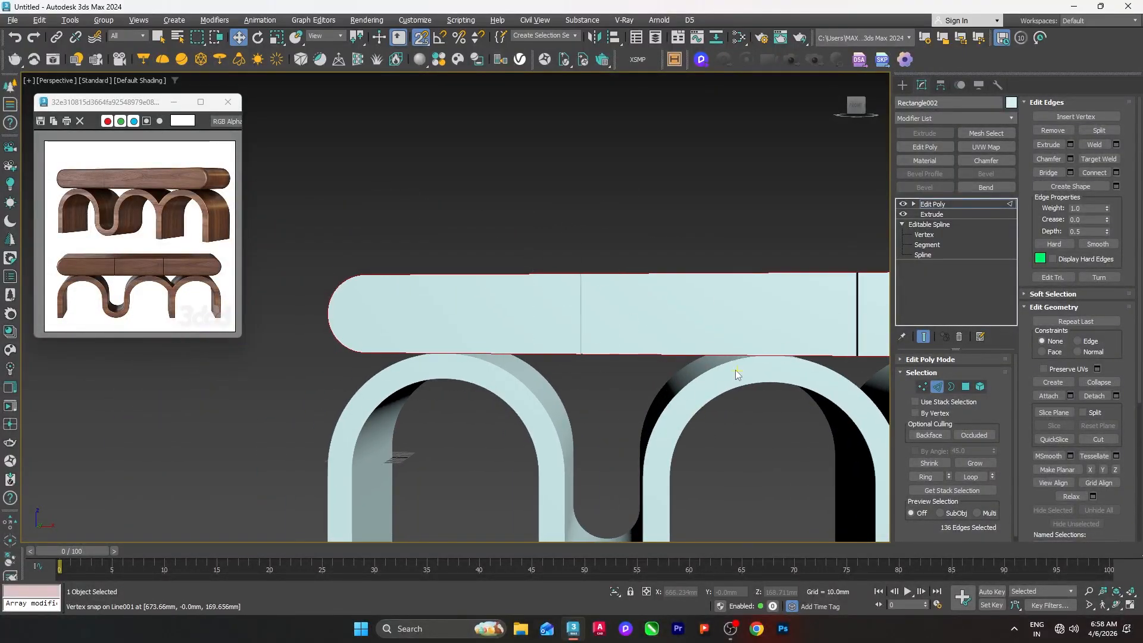
# - Chamfer the selected front edges of the drawers by 10 mm with 5 segments, and leave edge editing
pyautogui.keyDown('alt'); pyautogui.moveTo(740, 375); pyautogui.dragTo(685, 441, button='middle'); pyautogui.keyUp('alt')
pyautogui.moveTo(684, 441); pyautogui.dragTo(647, 379, button='middle')
pyautogui.scroll(3, 597, 388)
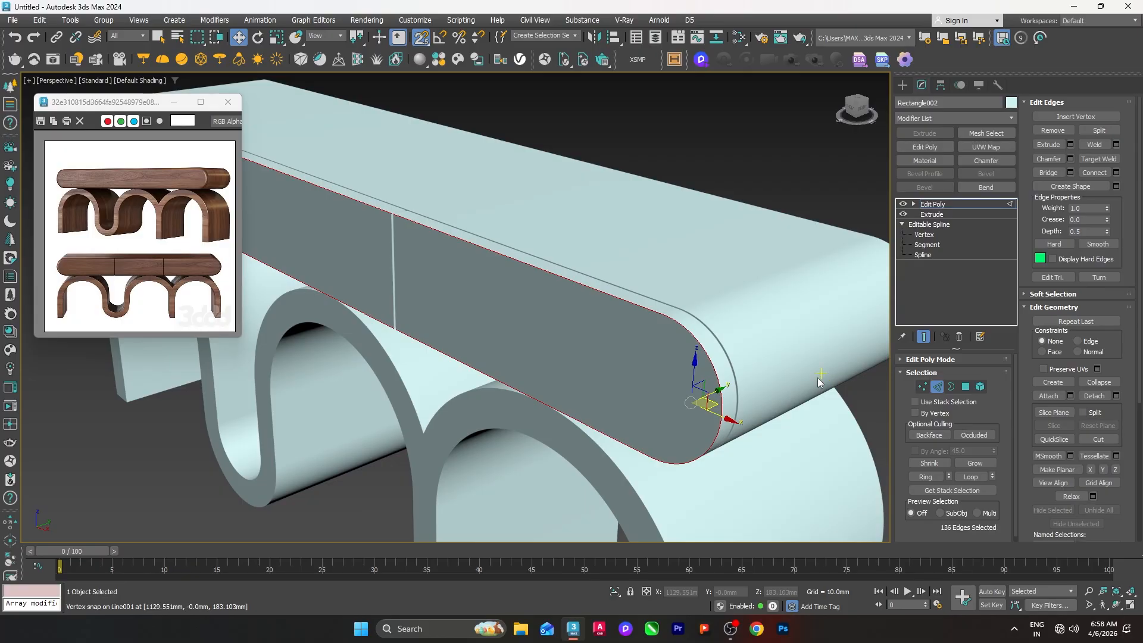
pyautogui.rightClick(802, 363)
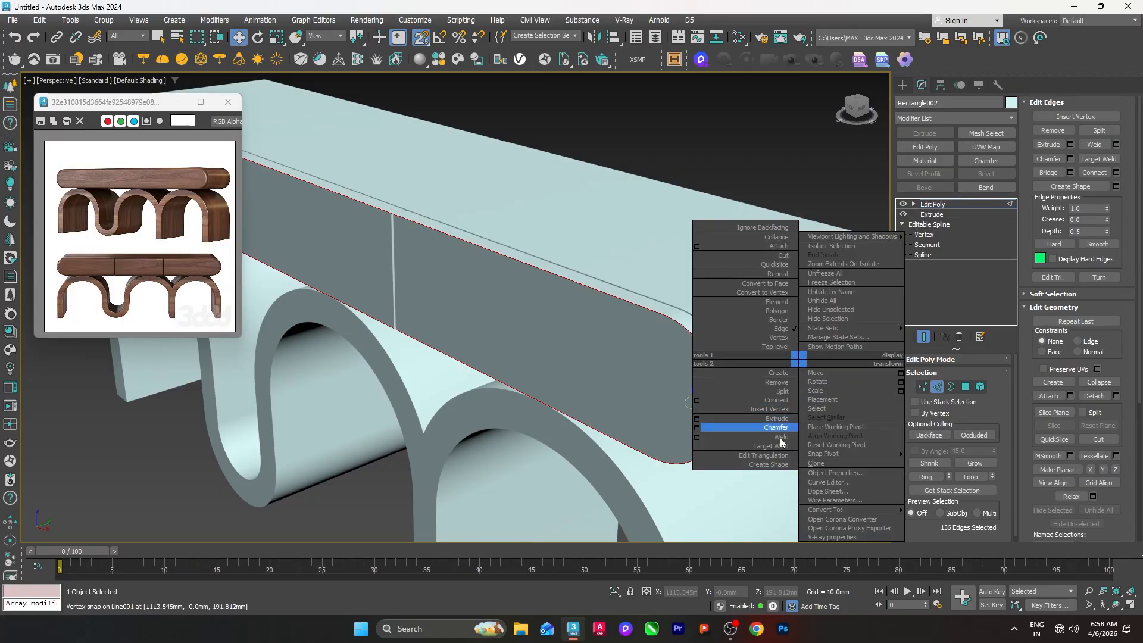
pyautogui.click(702, 428)
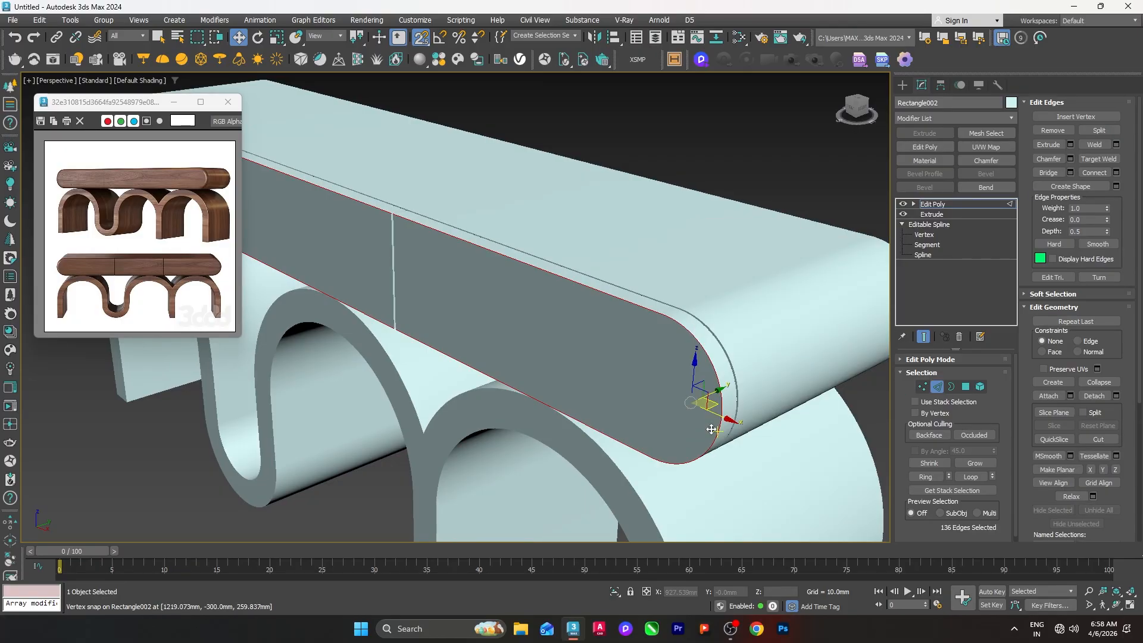
pyautogui.moveTo(465, 333); pyautogui.dragTo(470, 301)
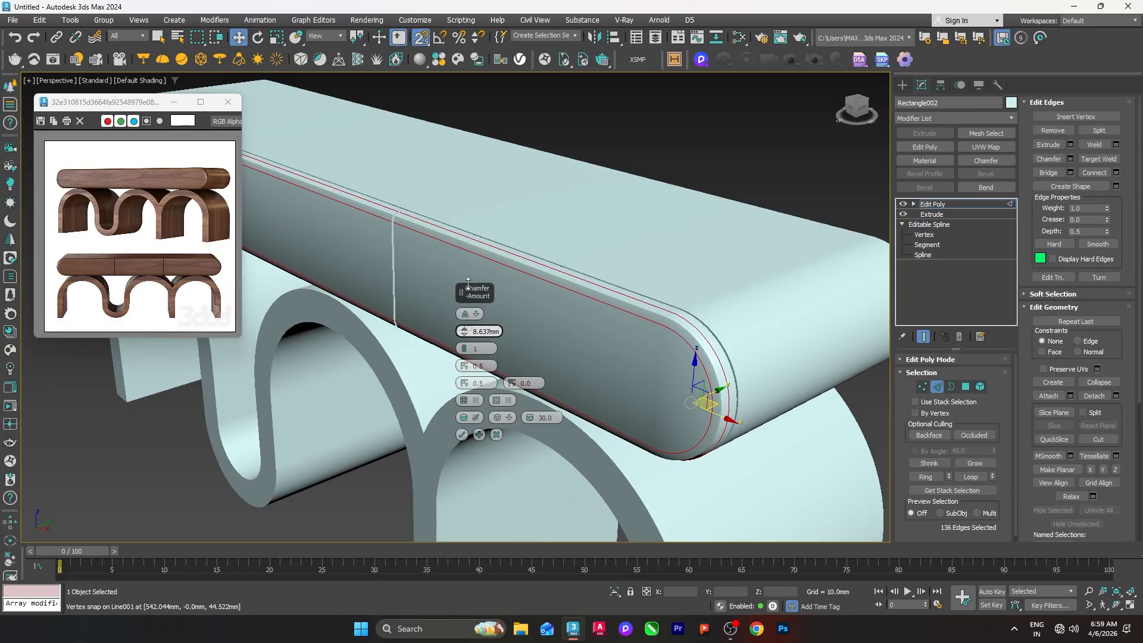
pyautogui.click(470, 331)
pyautogui.write('1')
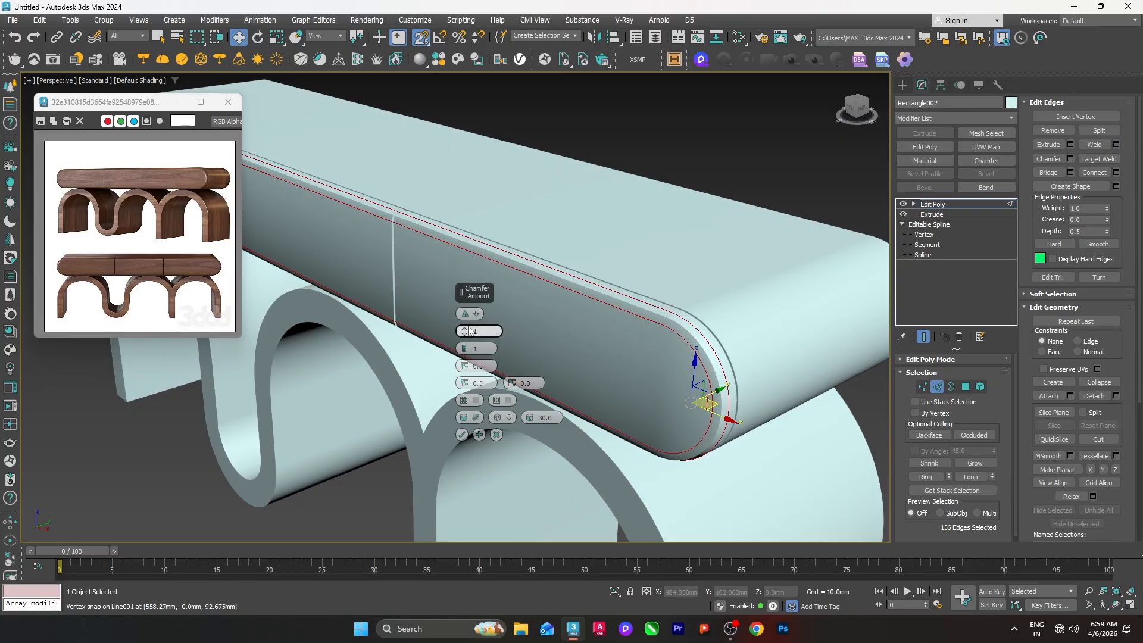
pyautogui.write('0')
pyautogui.press('Return')
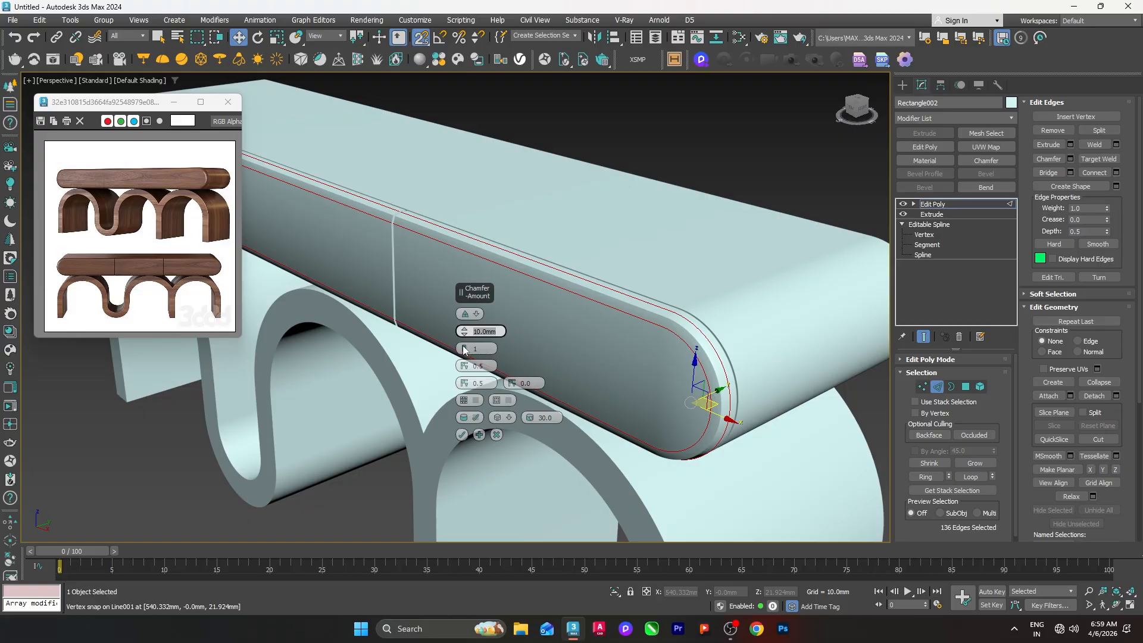
pyautogui.click(463, 346)
pyautogui.click(465, 346)
pyautogui.click(464, 346)
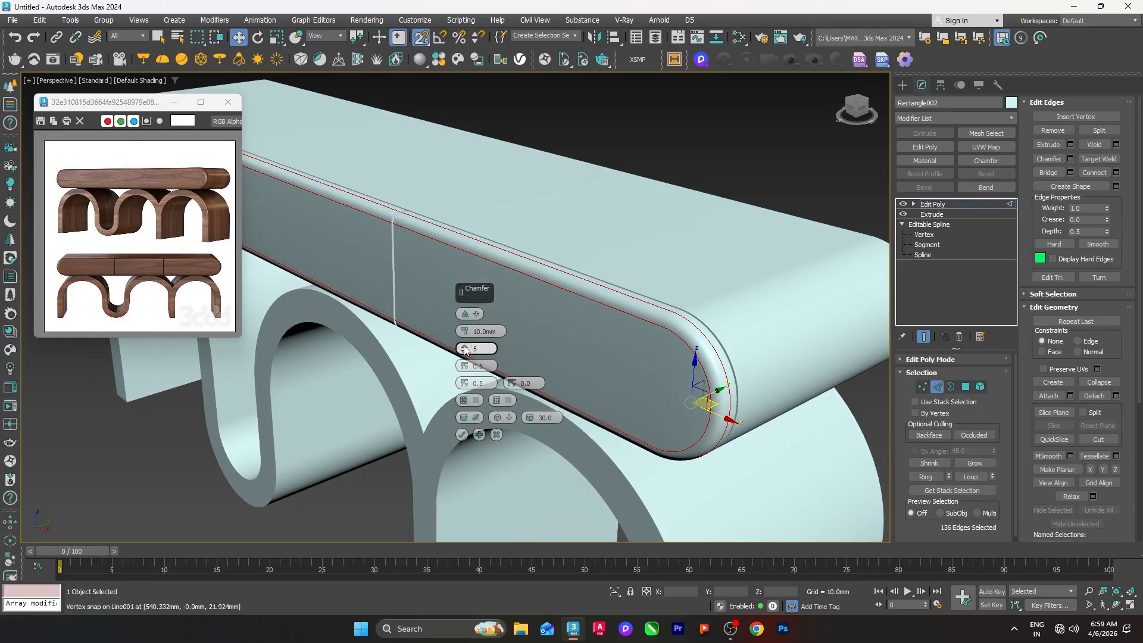
pyautogui.click(462, 434)
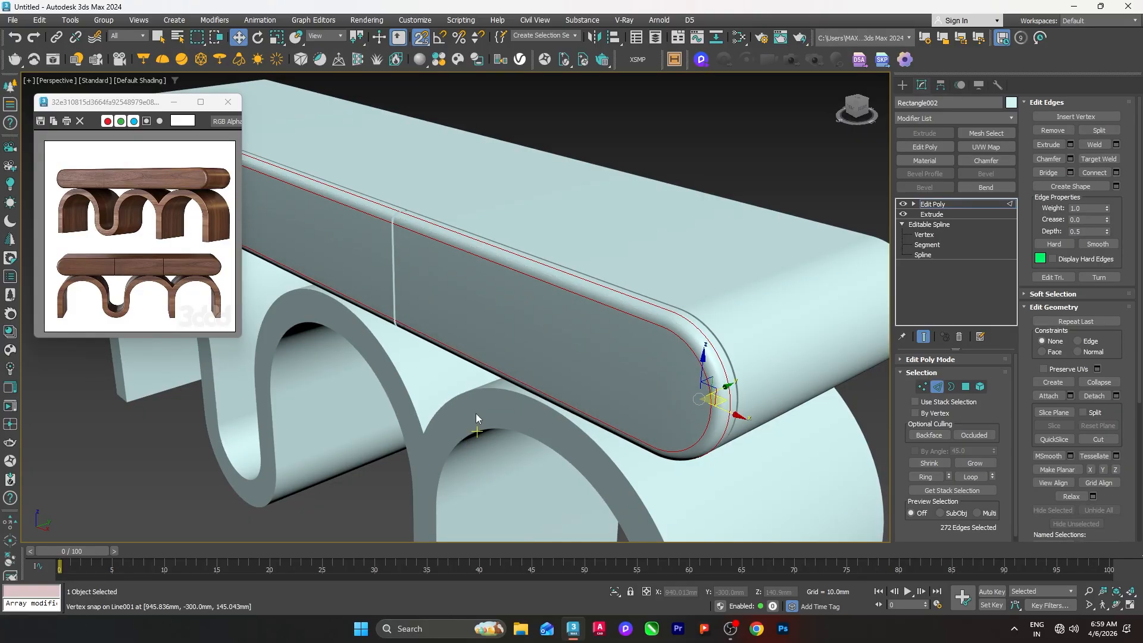
pyautogui.click(967, 205)
pyautogui.click(810, 155)
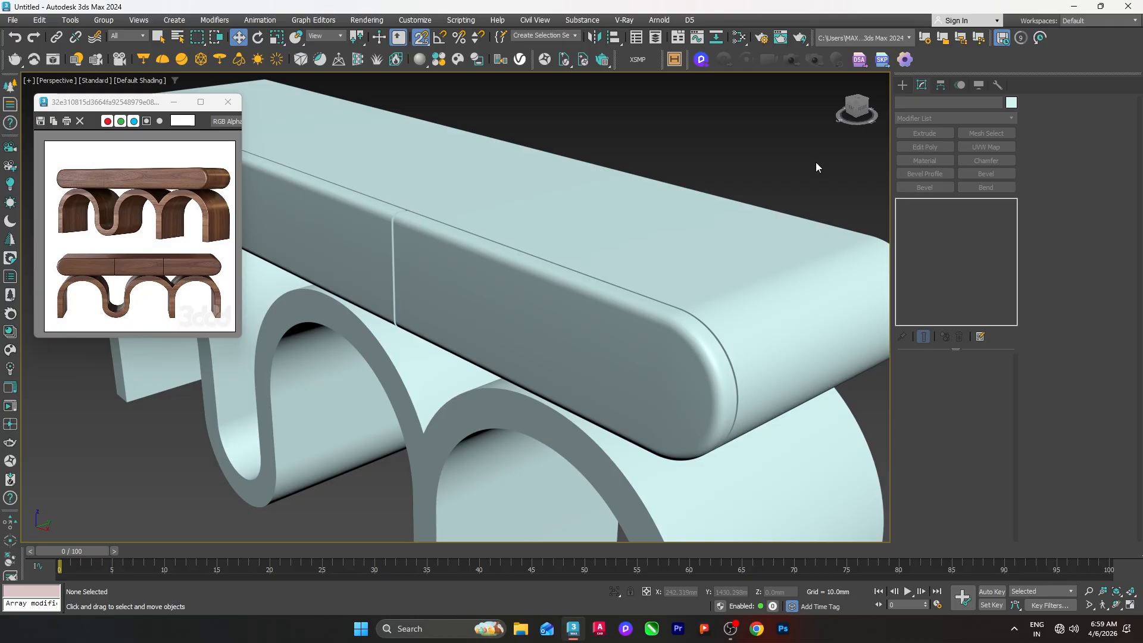
# - Add a Chamfer modifier to the tabletop body with a 0.5 mm amount, 3 segments and Smooth Chamfers Only
pyautogui.keyDown('alt'); pyautogui.moveTo(816, 162); pyautogui.dragTo(806, 165, button='middle'); pyautogui.keyUp('alt')
pyautogui.scroll(5, 712, 311)
pyautogui.click(710, 315)
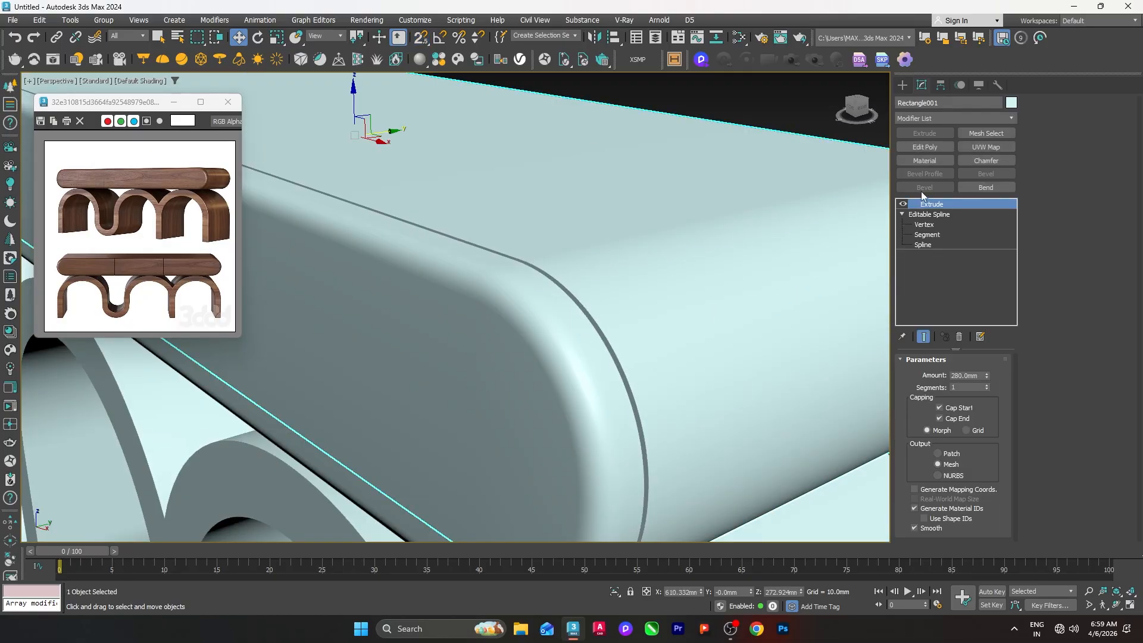
pyautogui.click(987, 161)
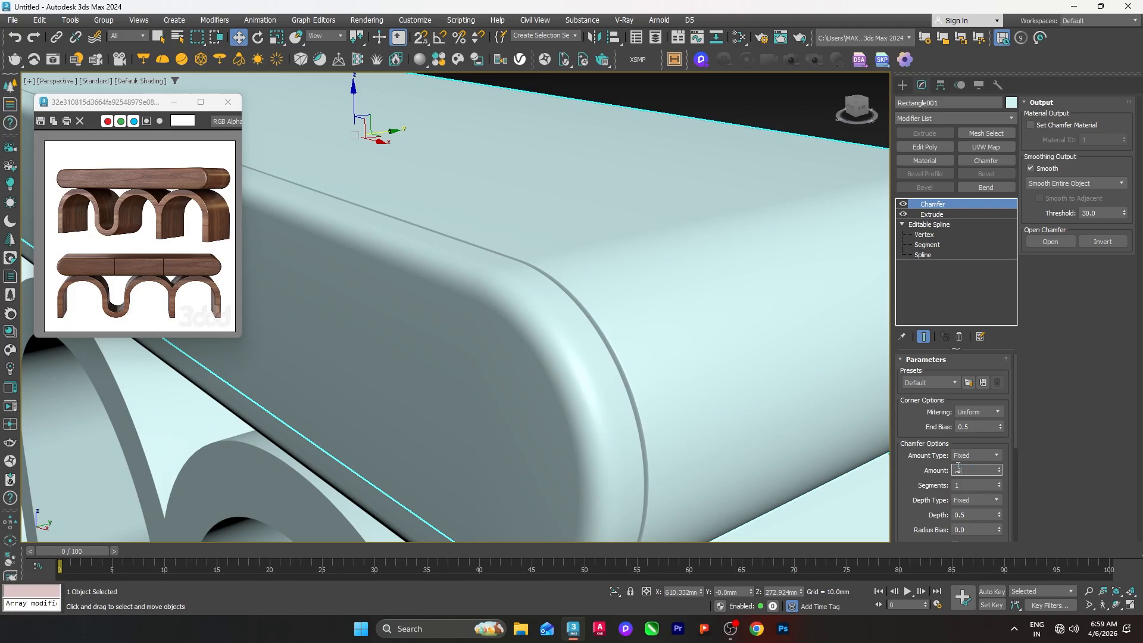
pyautogui.press('Tab')
pyautogui.write('3')
pyautogui.press('Return')
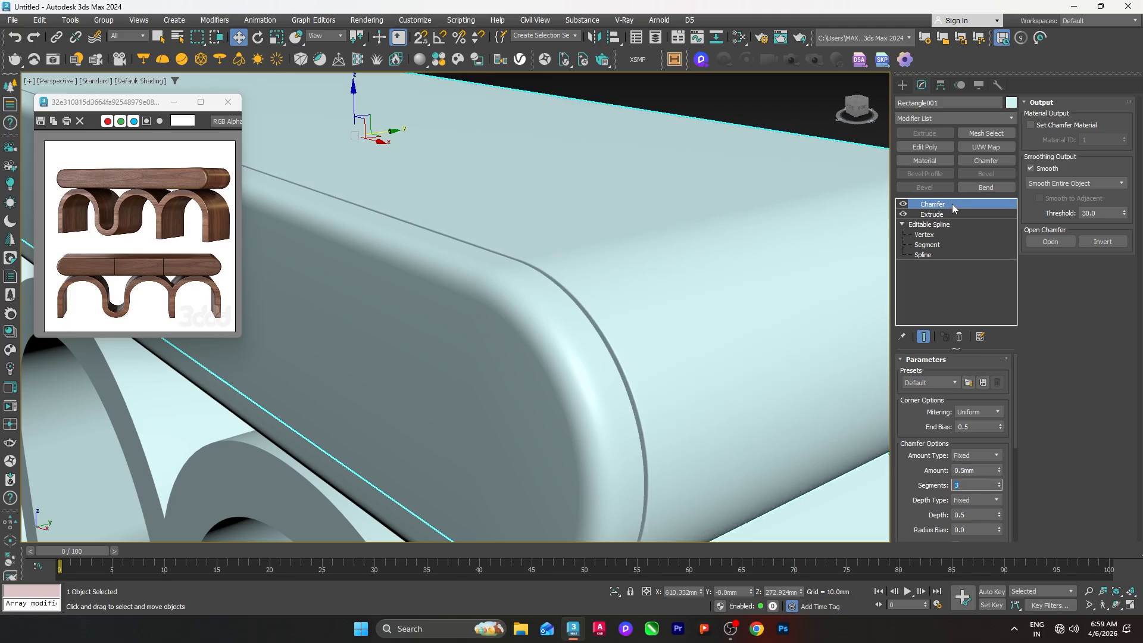
pyautogui.click(1077, 183)
pyautogui.click(1049, 211)
# - Copy the tabletop's Chamfer modifier and paste it onto the drawer fronts above their Edit Poly modifier
pyautogui.rightClick(949, 204)
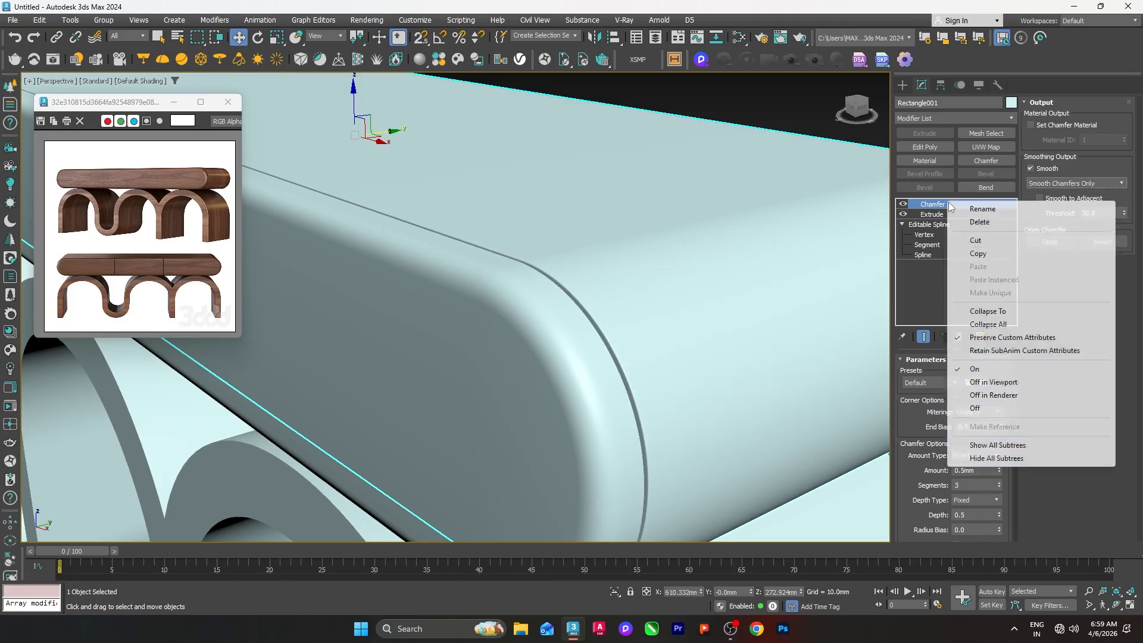
pyautogui.click(984, 252)
pyautogui.click(732, 112)
pyautogui.scroll(-1, 586, 258)
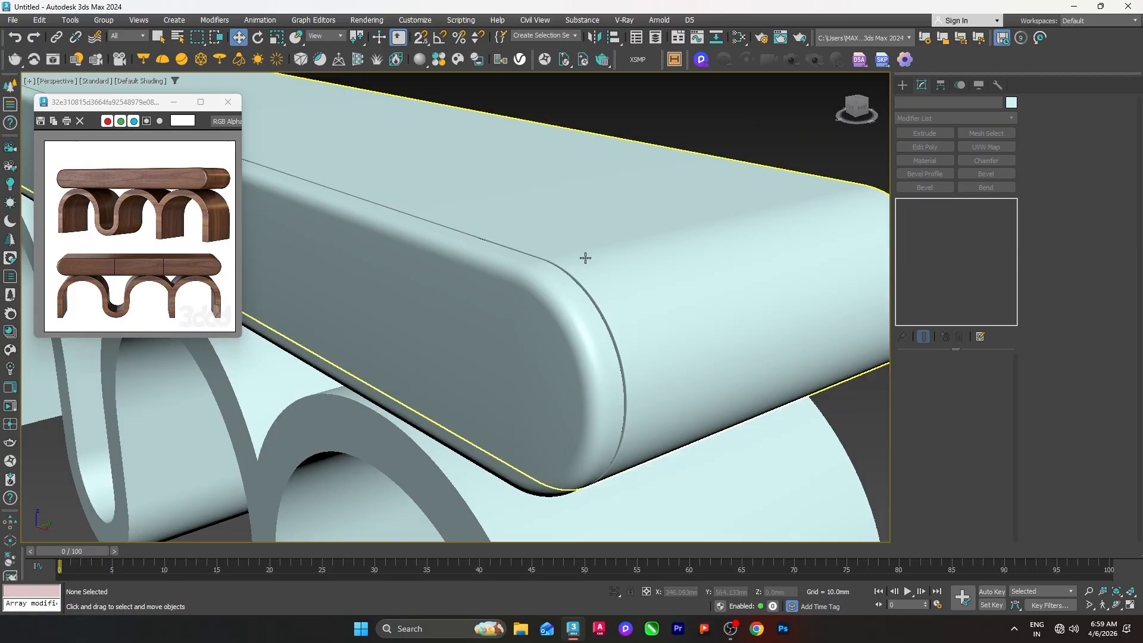
pyautogui.click(624, 283)
pyautogui.rightClick(936, 206)
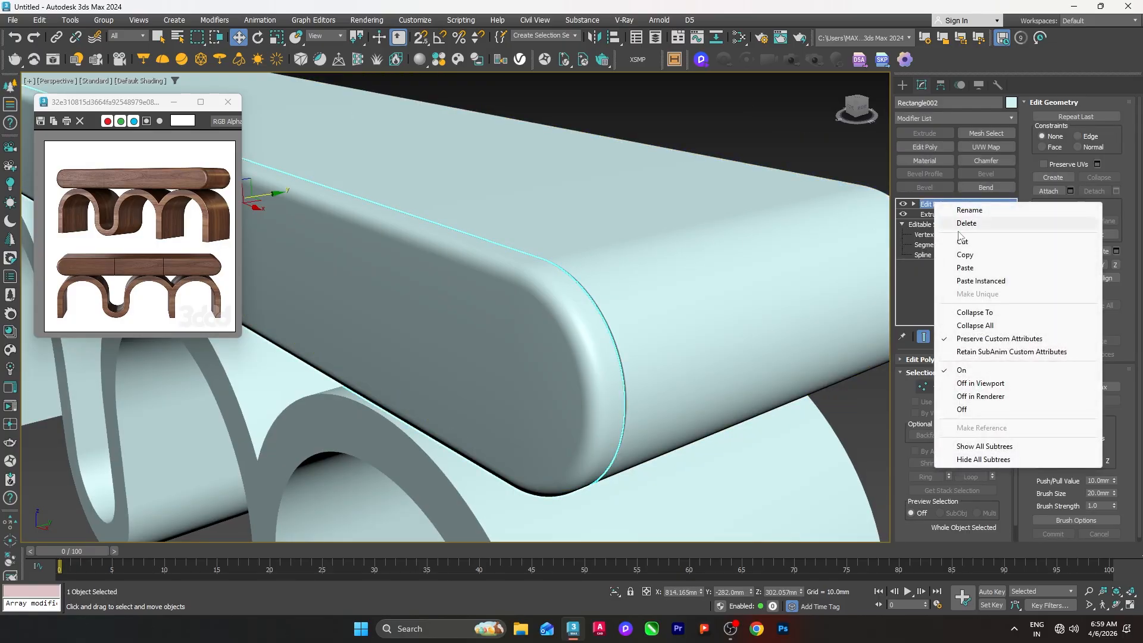
pyautogui.click(984, 267)
pyautogui.click(771, 141)
# - Paste the copied Chamfer modifier onto the wavy legs above their extrusion, and deselect them
pyautogui.scroll(-6, 770, 136)
pyautogui.scroll(4, 744, 197)
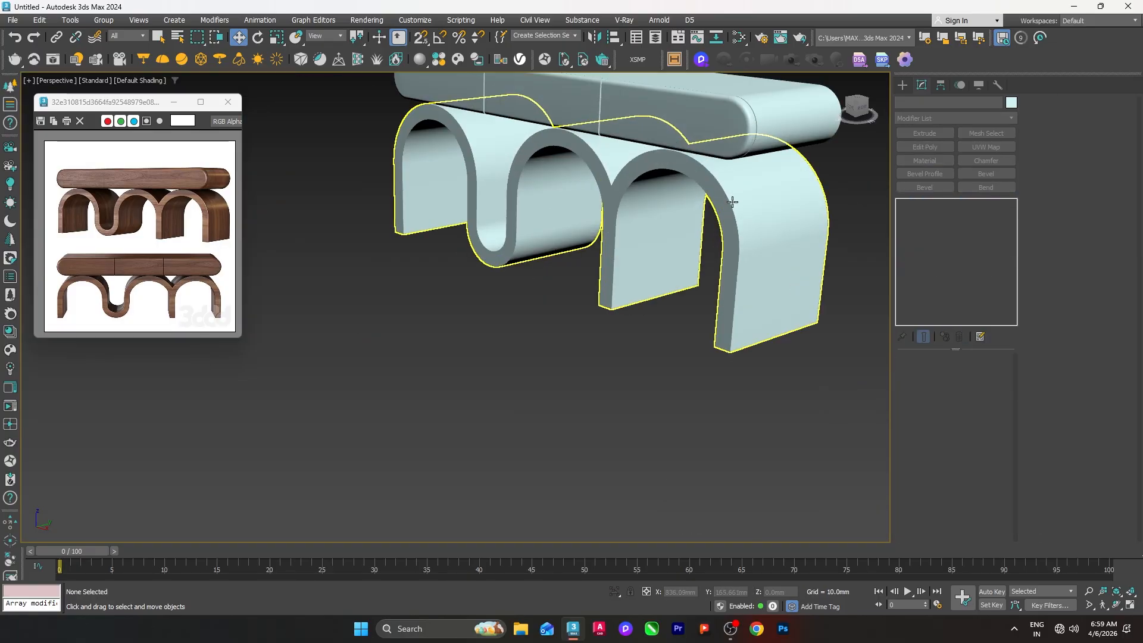
pyautogui.click(737, 202)
pyautogui.scroll(2, 737, 208)
pyautogui.rightClick(924, 205)
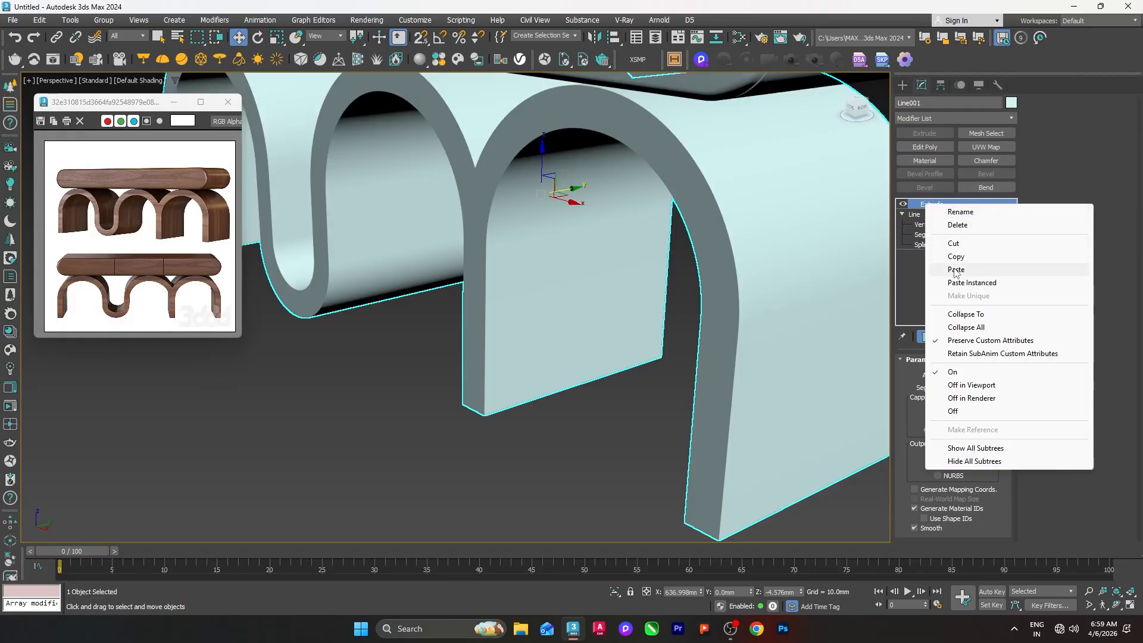
pyautogui.click(982, 269)
pyautogui.click(616, 439)
# - Frame the whole console table and examine the chamfered legs, tabletop and drawer fronts from several angles
pyautogui.scroll(-5, 616, 443)
pyautogui.scroll(-4, 616, 444)
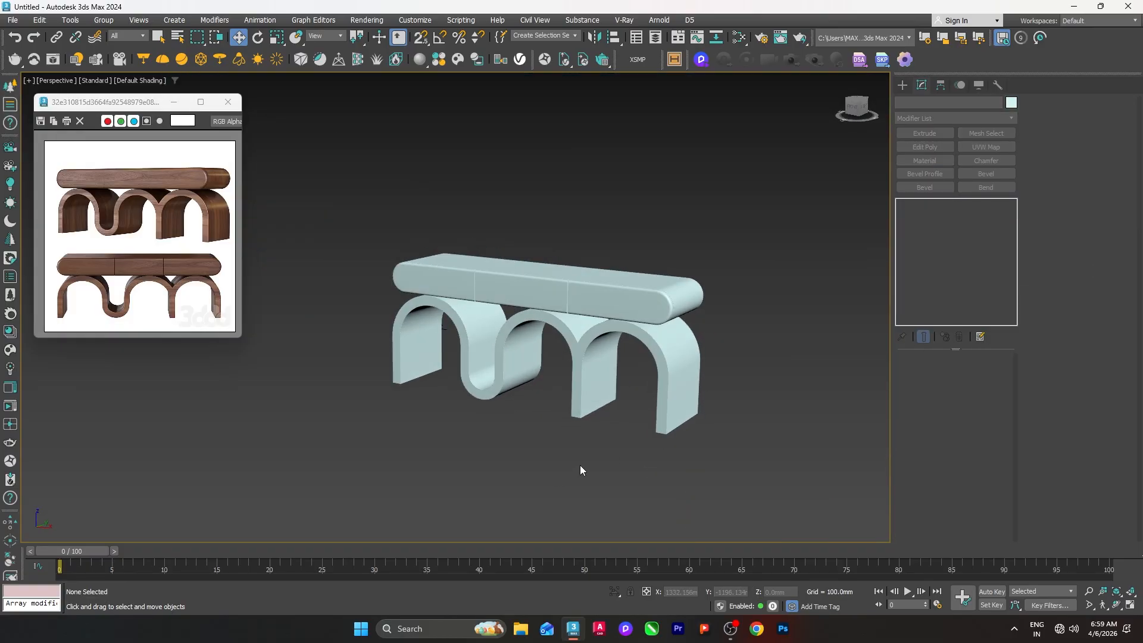
pyautogui.moveTo(461, 303); pyautogui.dragTo(776, 439)
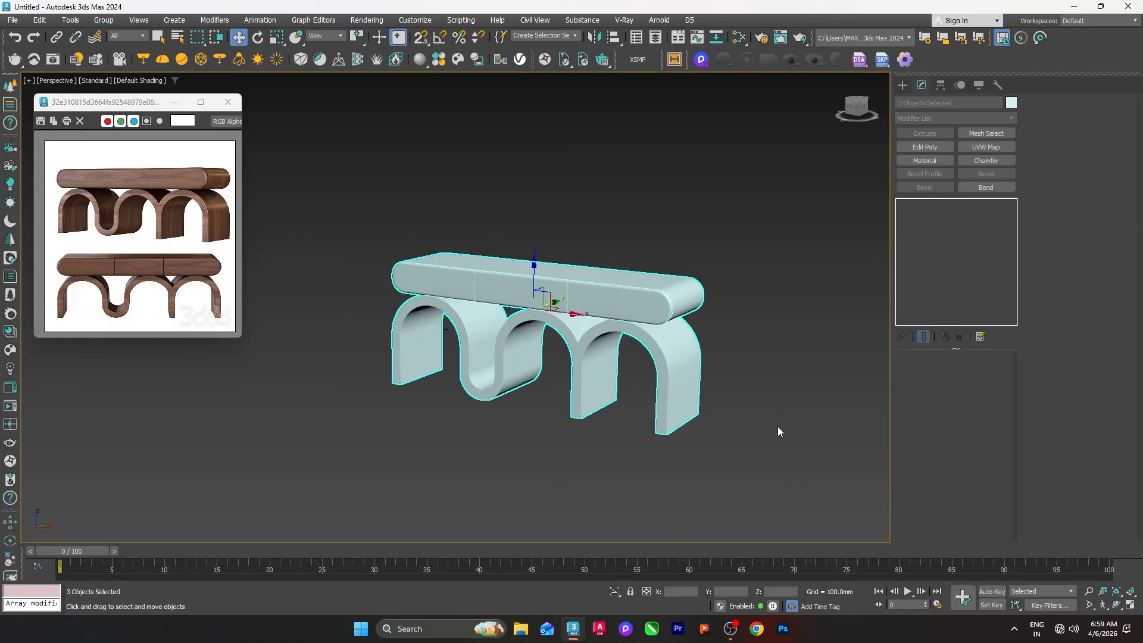
pyautogui.press('z')
pyautogui.click(848, 361)
pyautogui.keyDown('alt'); pyautogui.moveTo(848, 361); pyautogui.dragTo(823, 351, button='middle'); pyautogui.keyUp('alt')
pyautogui.keyDown('alt'); pyautogui.moveTo(643, 484); pyautogui.dragTo(648, 474, button='middle'); pyautogui.keyUp('alt')
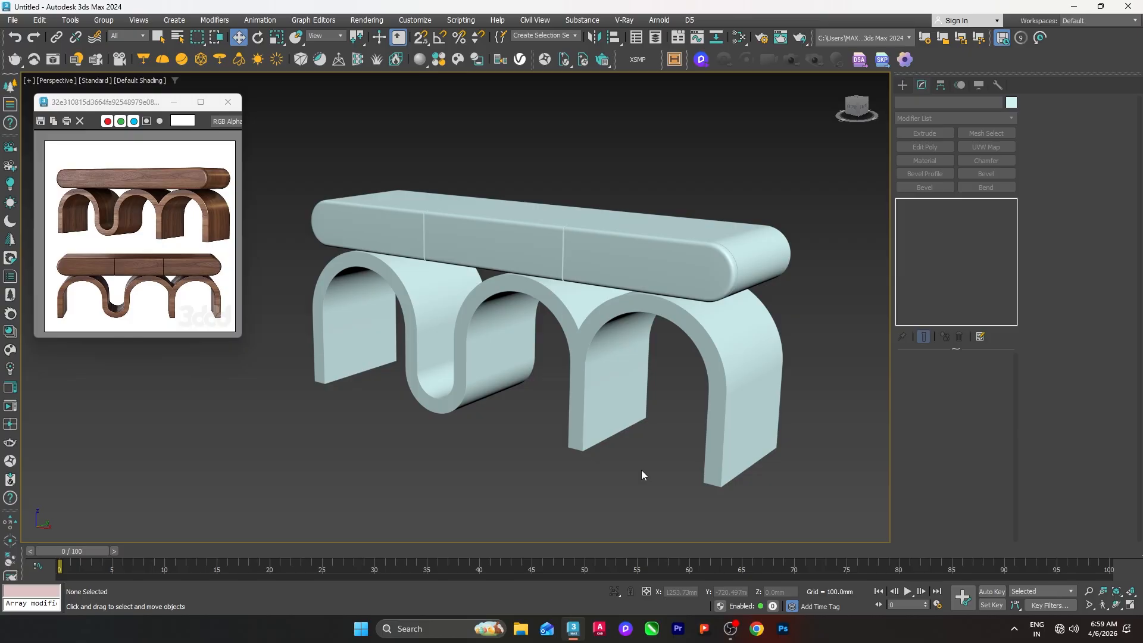
pyautogui.moveTo(641, 471)
pyautogui.keyDown('alt'); pyautogui.mouseDown(button='middle')
pyautogui.moveTo(554, 480)
pyautogui.moveTo(661, 470)
pyautogui.moveTo(673, 497)
pyautogui.moveTo(538, 448)
pyautogui.moveTo(417, 488)
pyautogui.moveTo(617, 482)
pyautogui.moveTo(608, 462)
pyautogui.moveTo(620, 487)
pyautogui.moveTo(633, 480)
pyautogui.mouseUp(button='middle'); pyautogui.keyUp('alt')
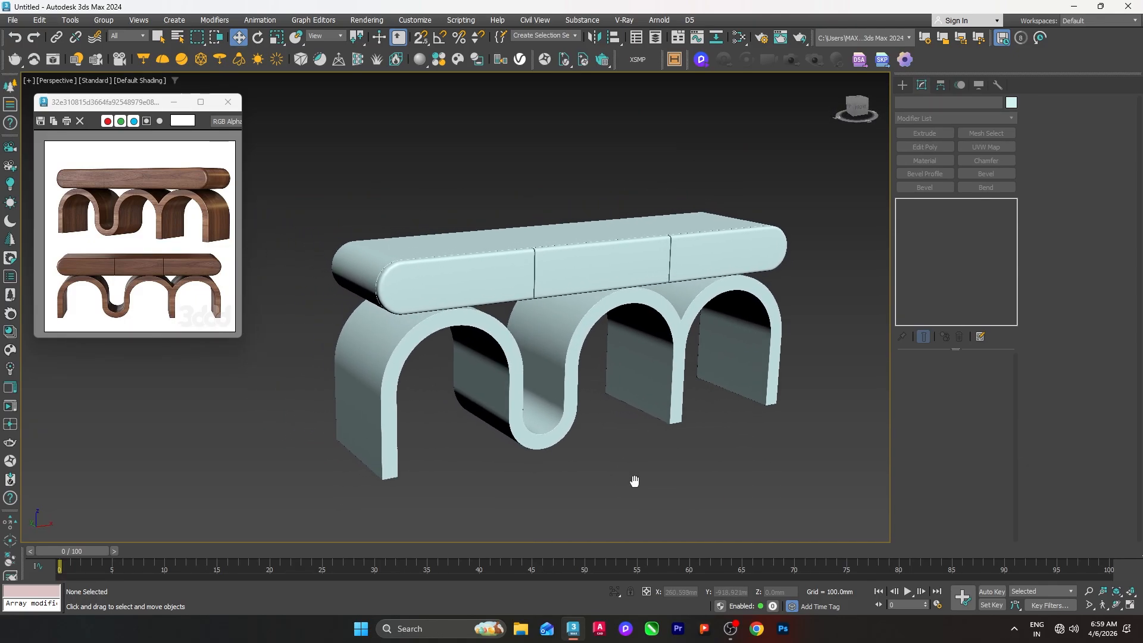